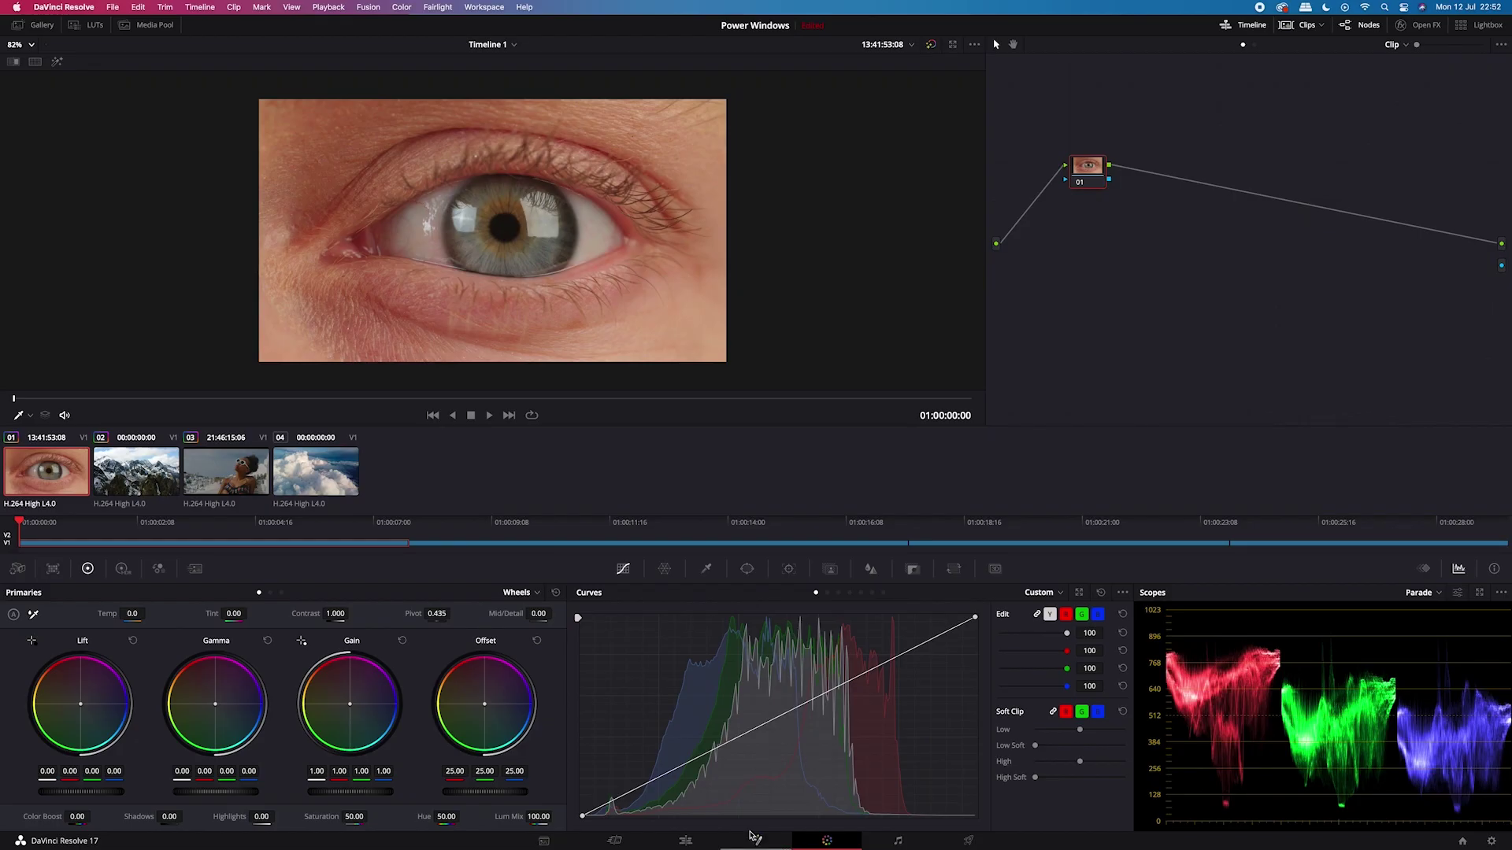
# - Preview the mountain, sunglasses and clouds clips, then go back to the eye clip
pyautogui.click(154, 475)
pyautogui.click(241, 477)
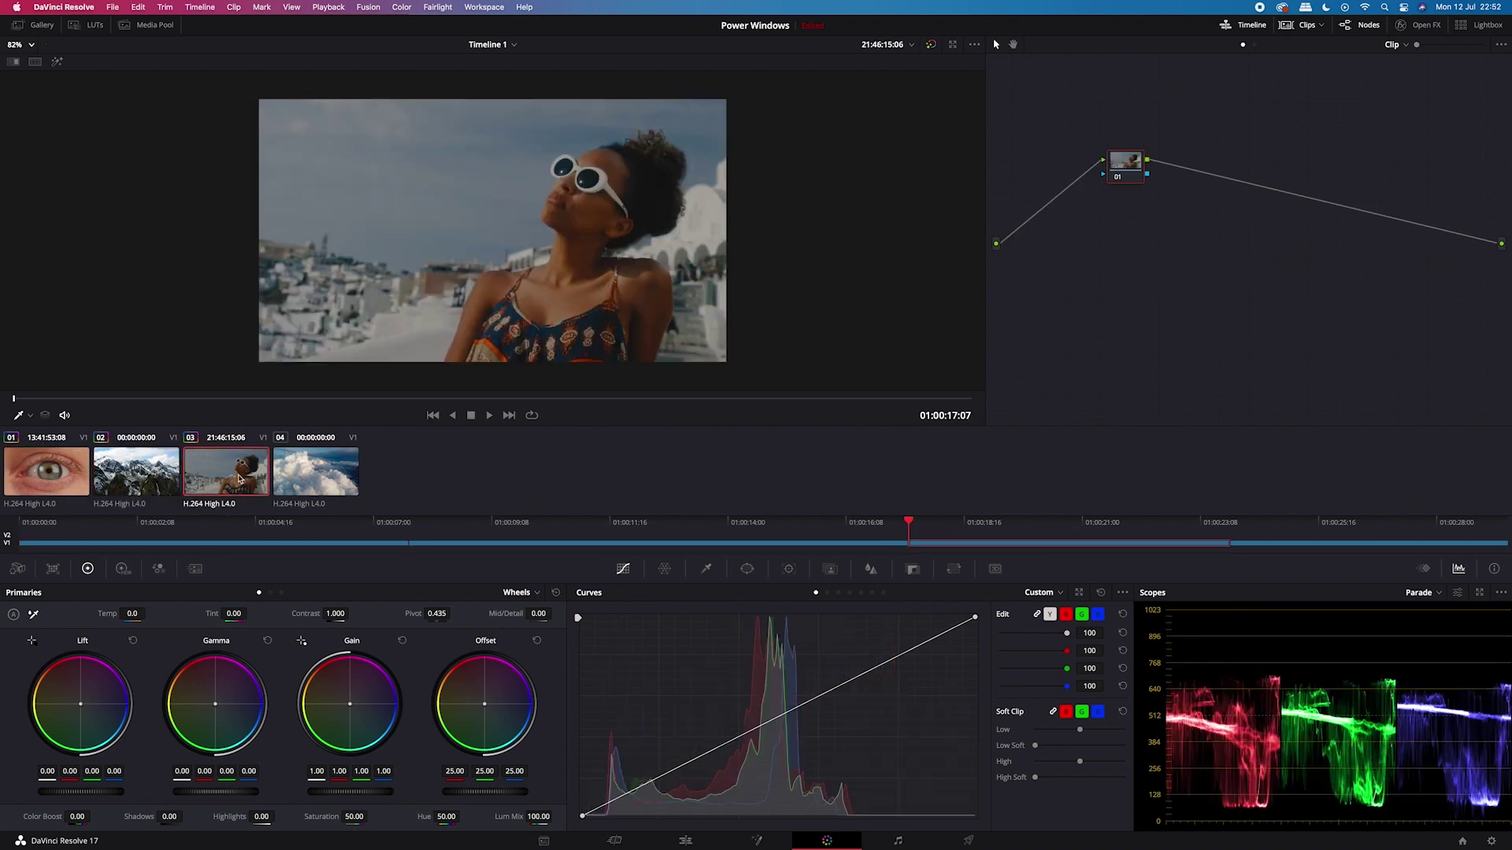
pyautogui.click(319, 481)
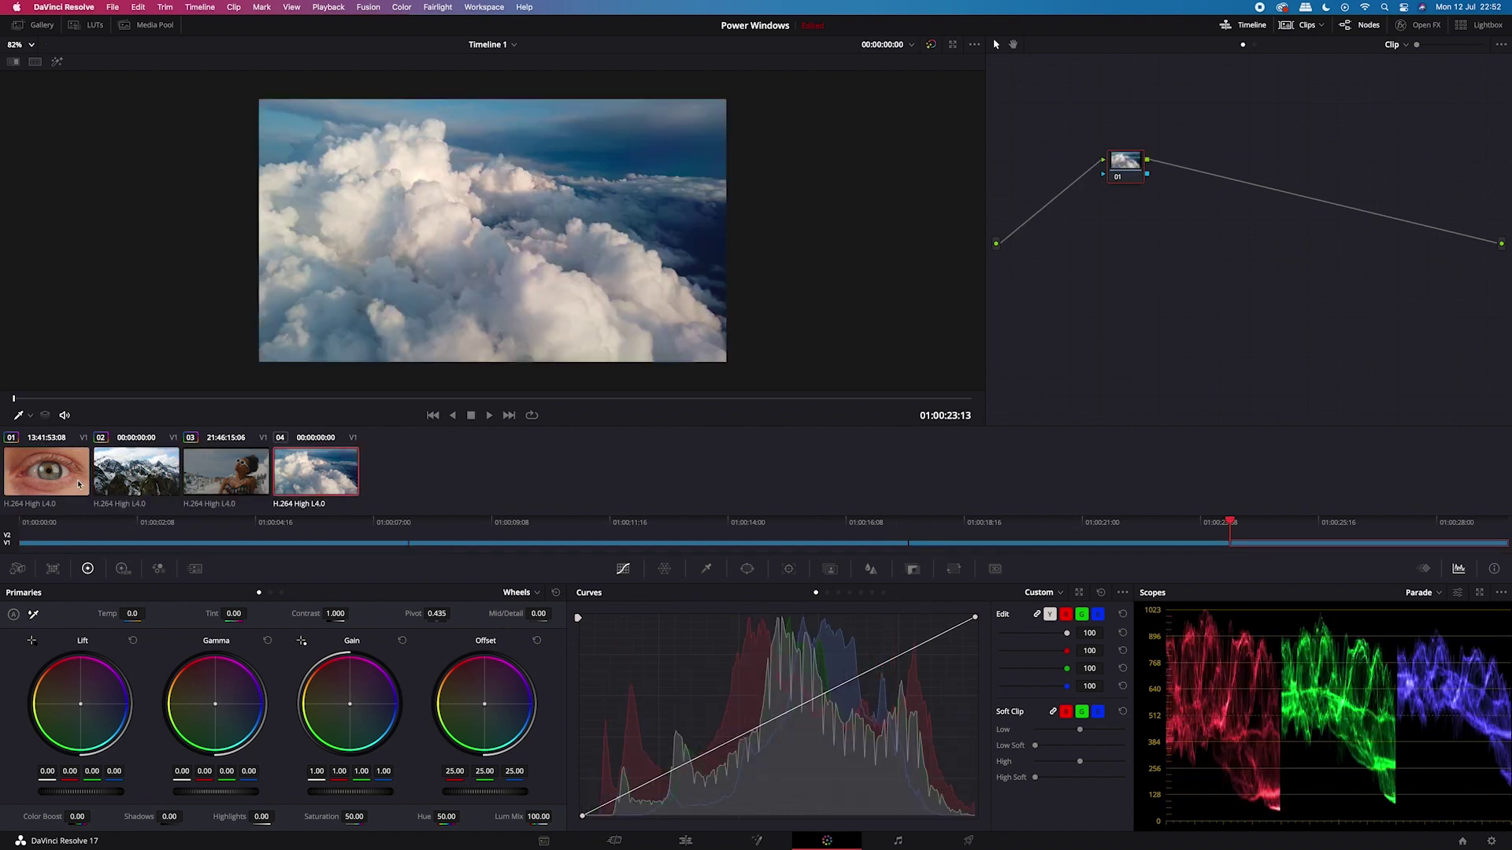
pyautogui.click(77, 484)
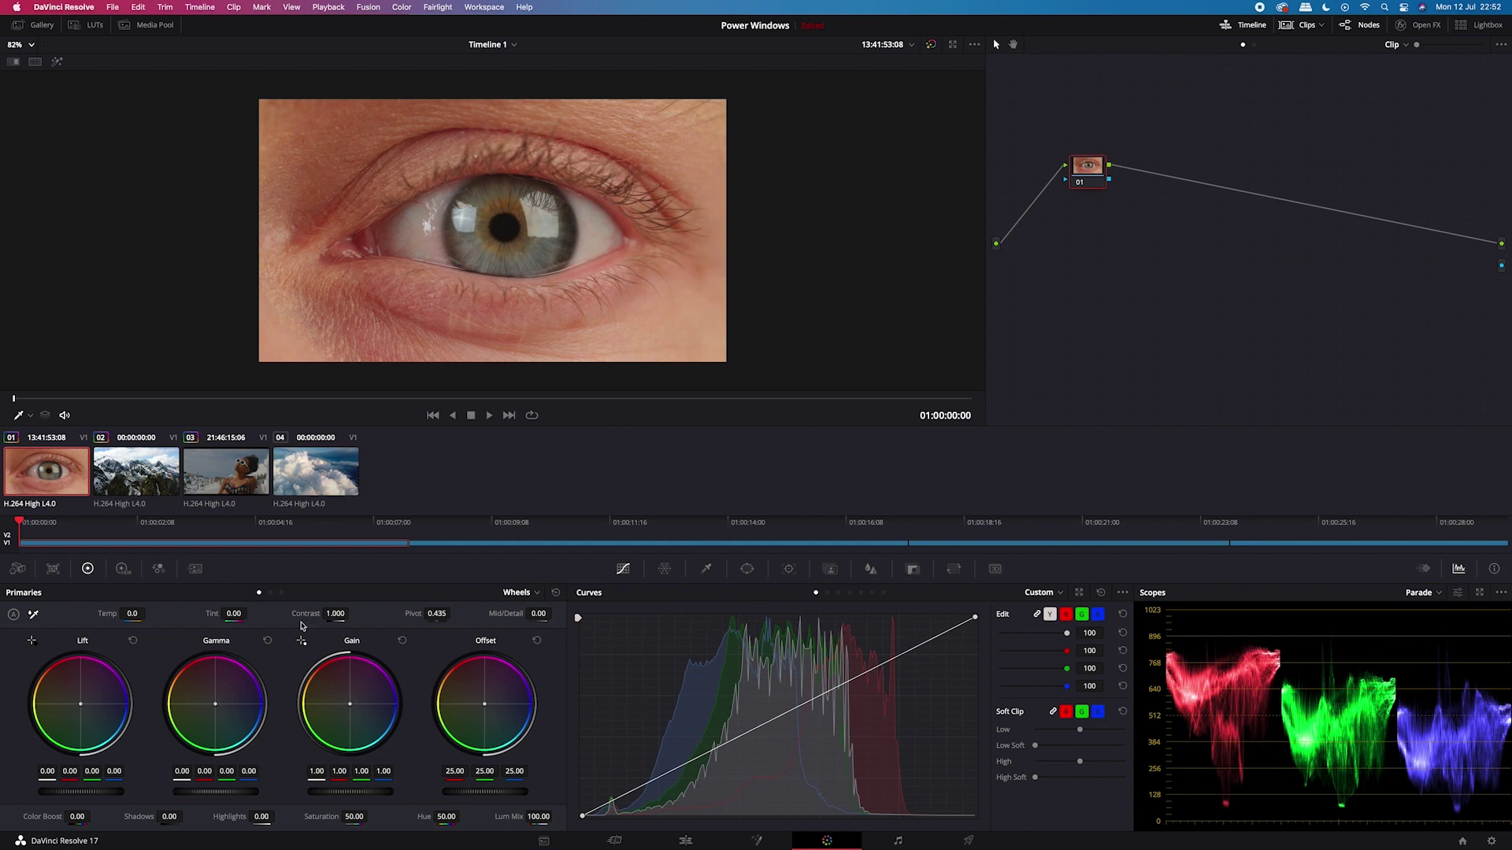
pyautogui.click(748, 570)
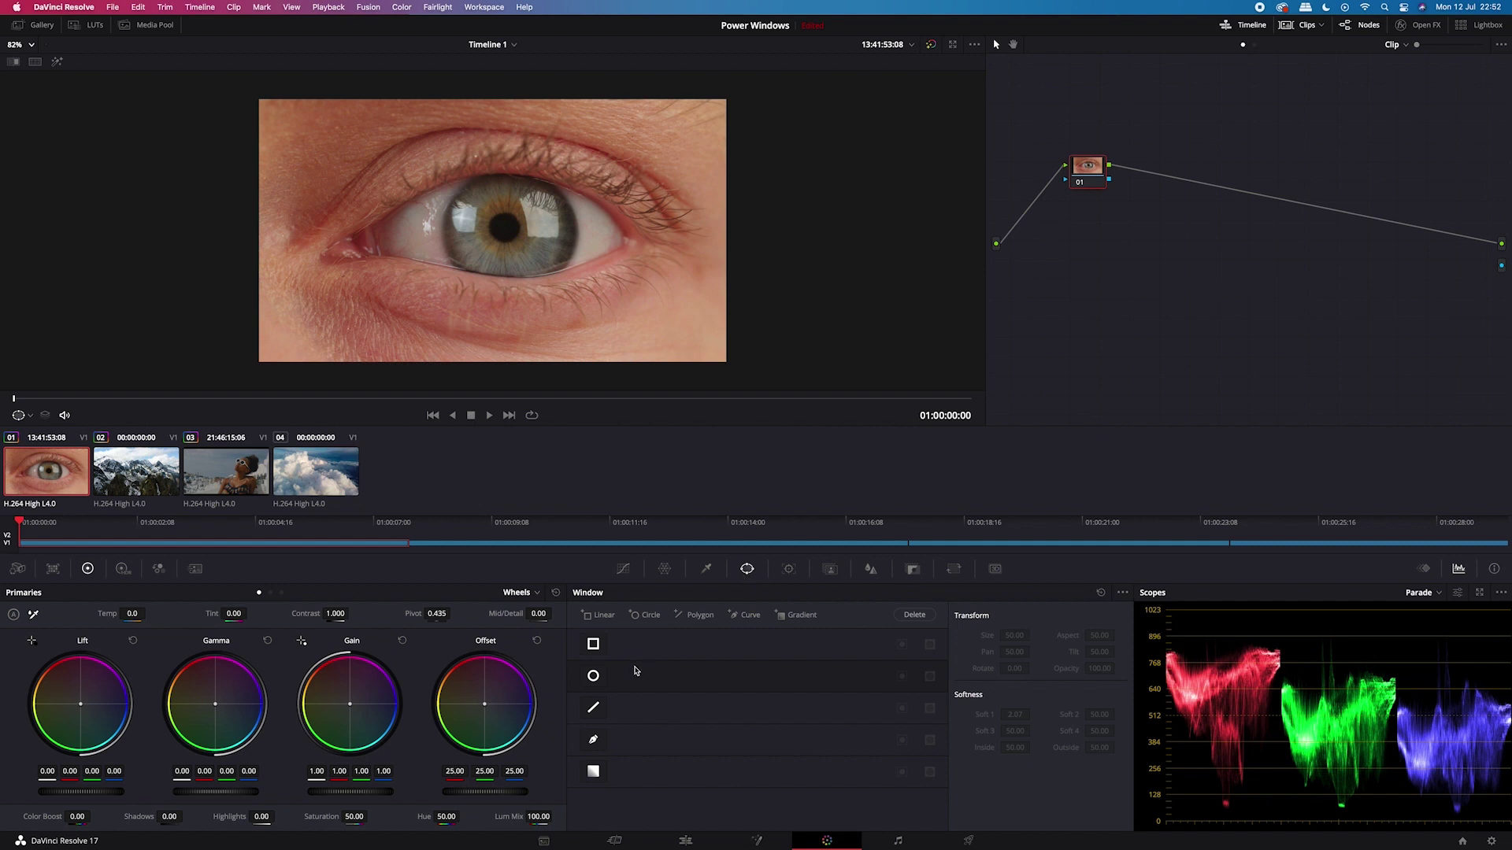
pyautogui.click(593, 645)
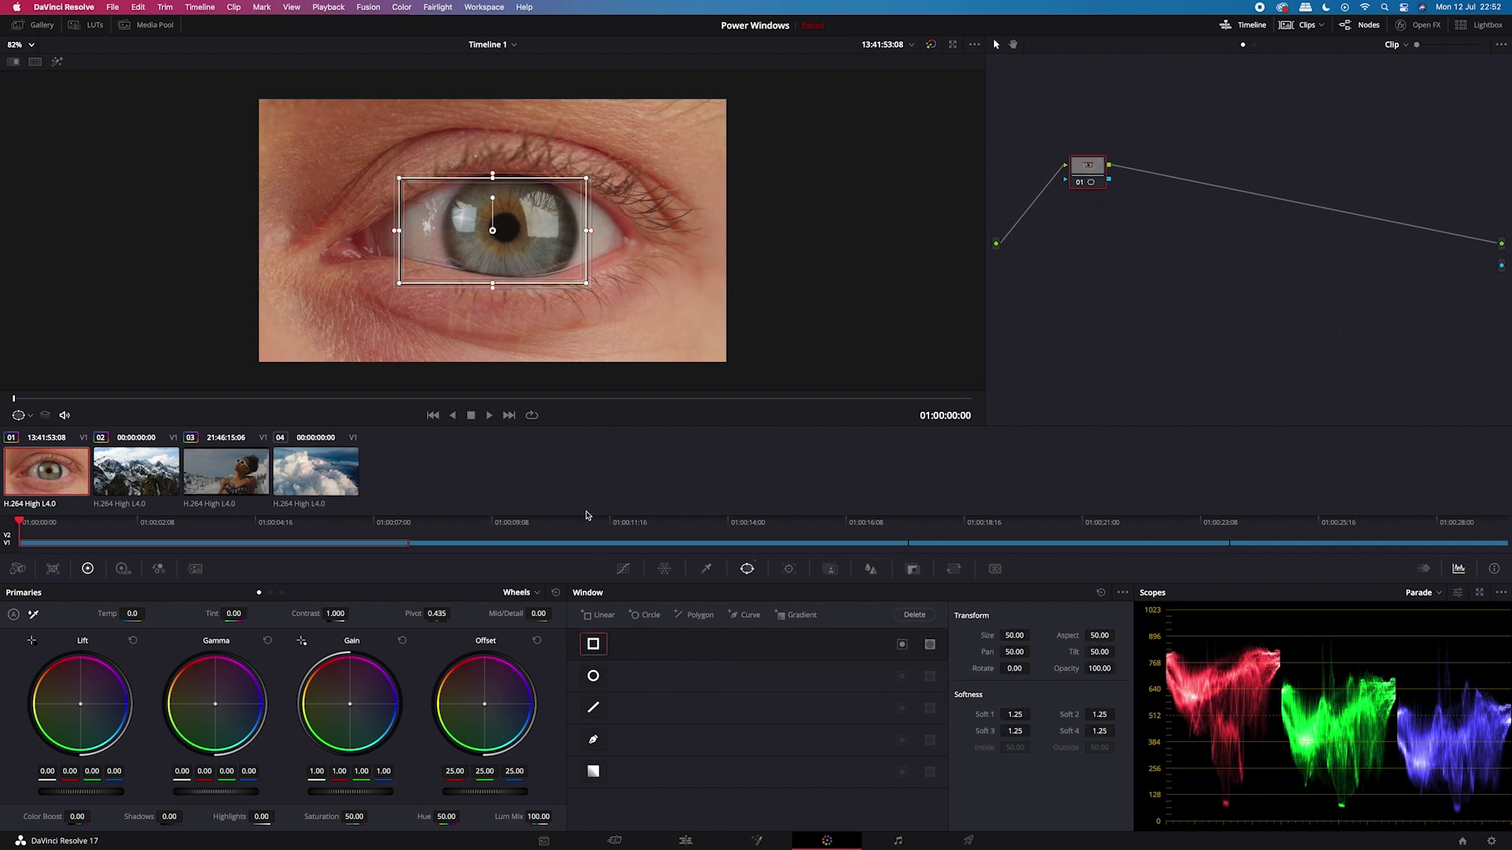
pyautogui.moveTo(492, 230); pyautogui.dragTo(500, 194)
pyautogui.press('super+z')
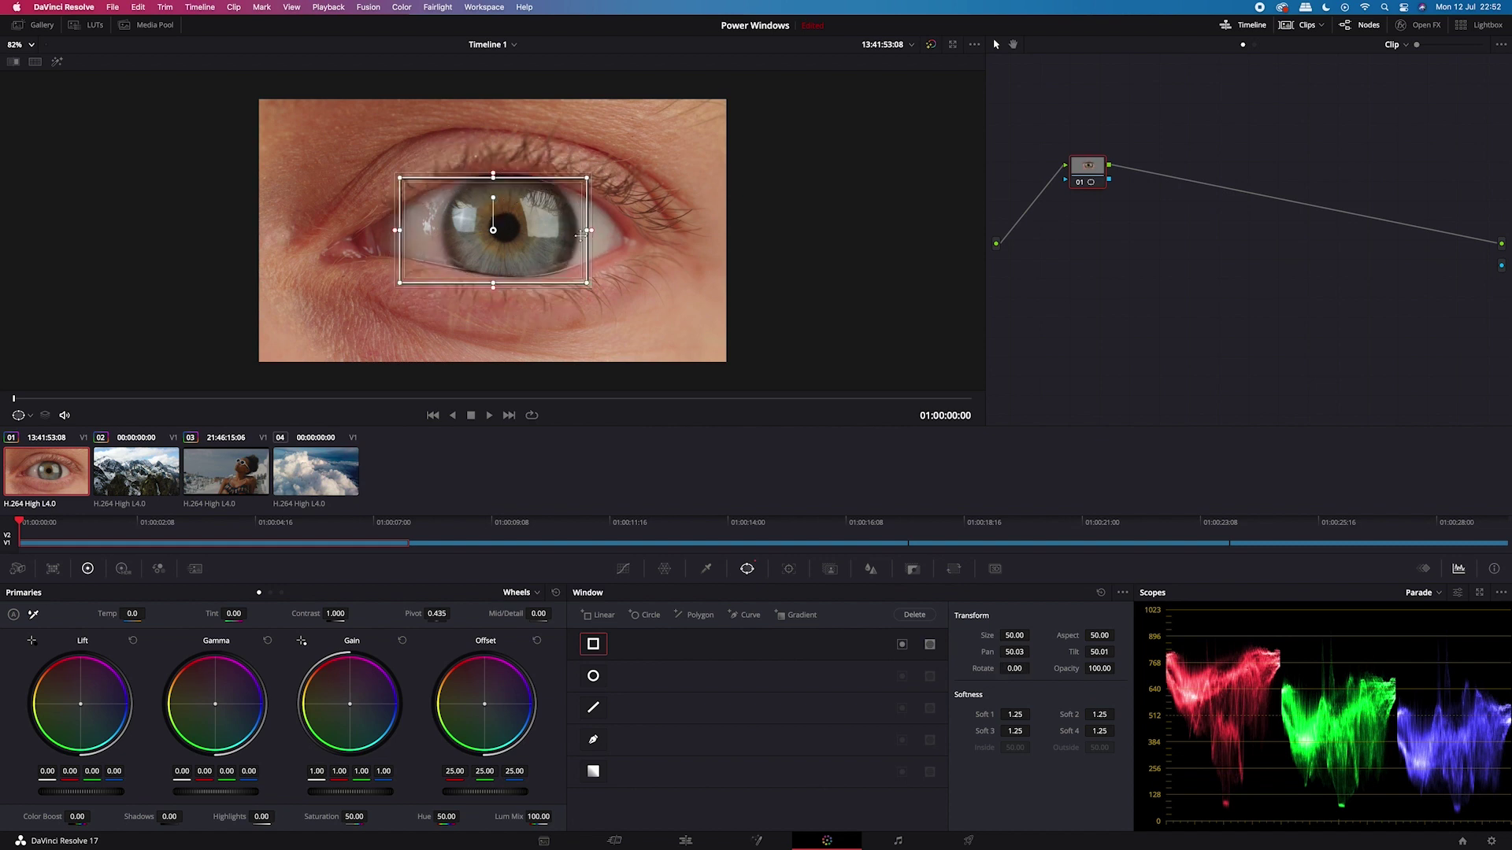
pyautogui.moveTo(589, 231); pyautogui.dragTo(611, 231)
pyautogui.moveTo(503, 174); pyautogui.dragTo(503, 154)
pyautogui.press('super+z')
pyautogui.press('super+z')
pyautogui.press('super+z')
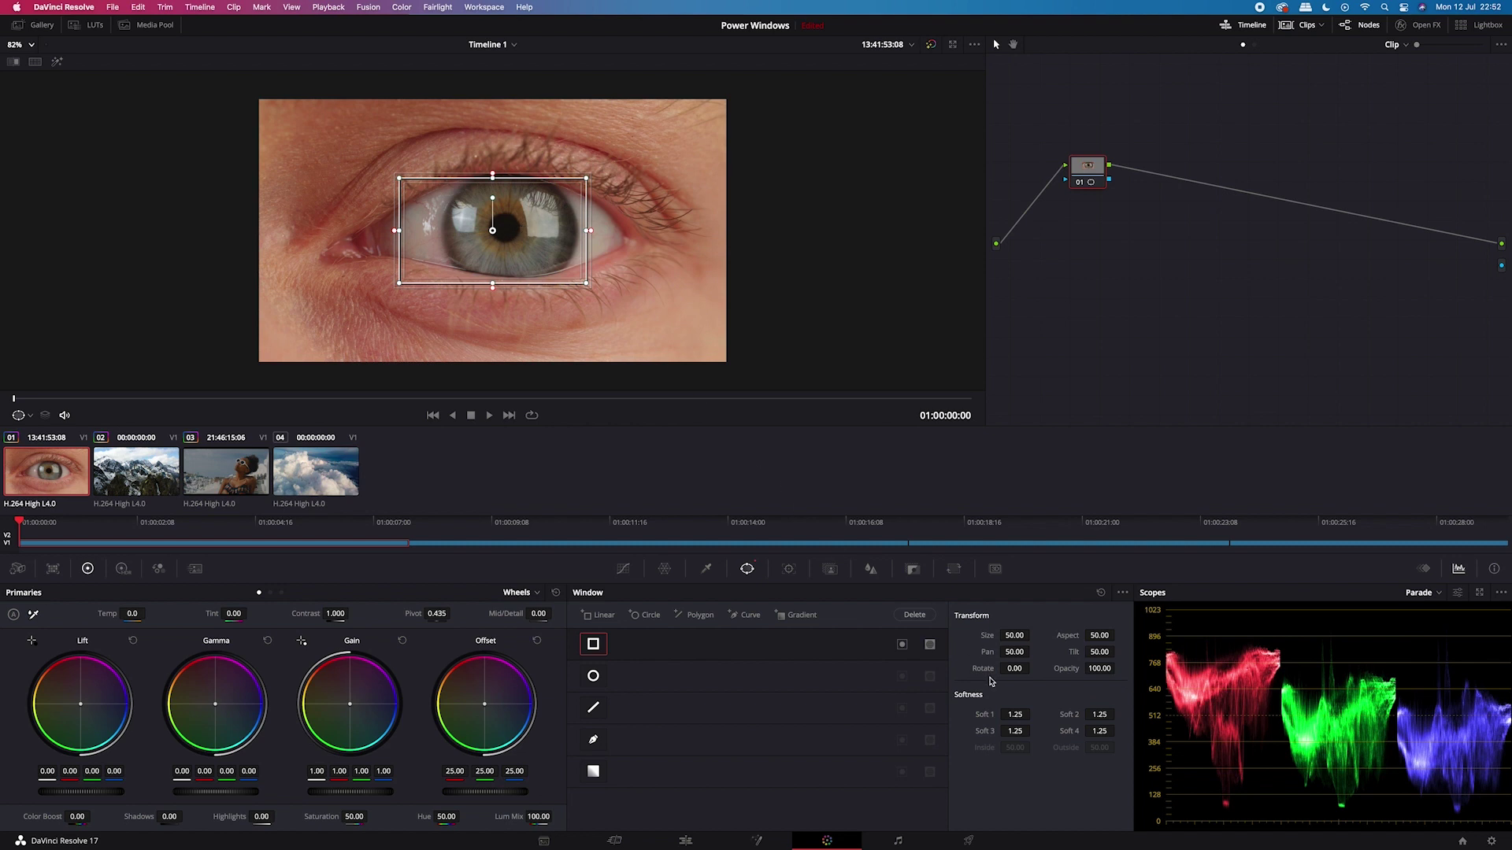
pyautogui.moveTo(1015, 714); pyautogui.dragTo(1098, 731)
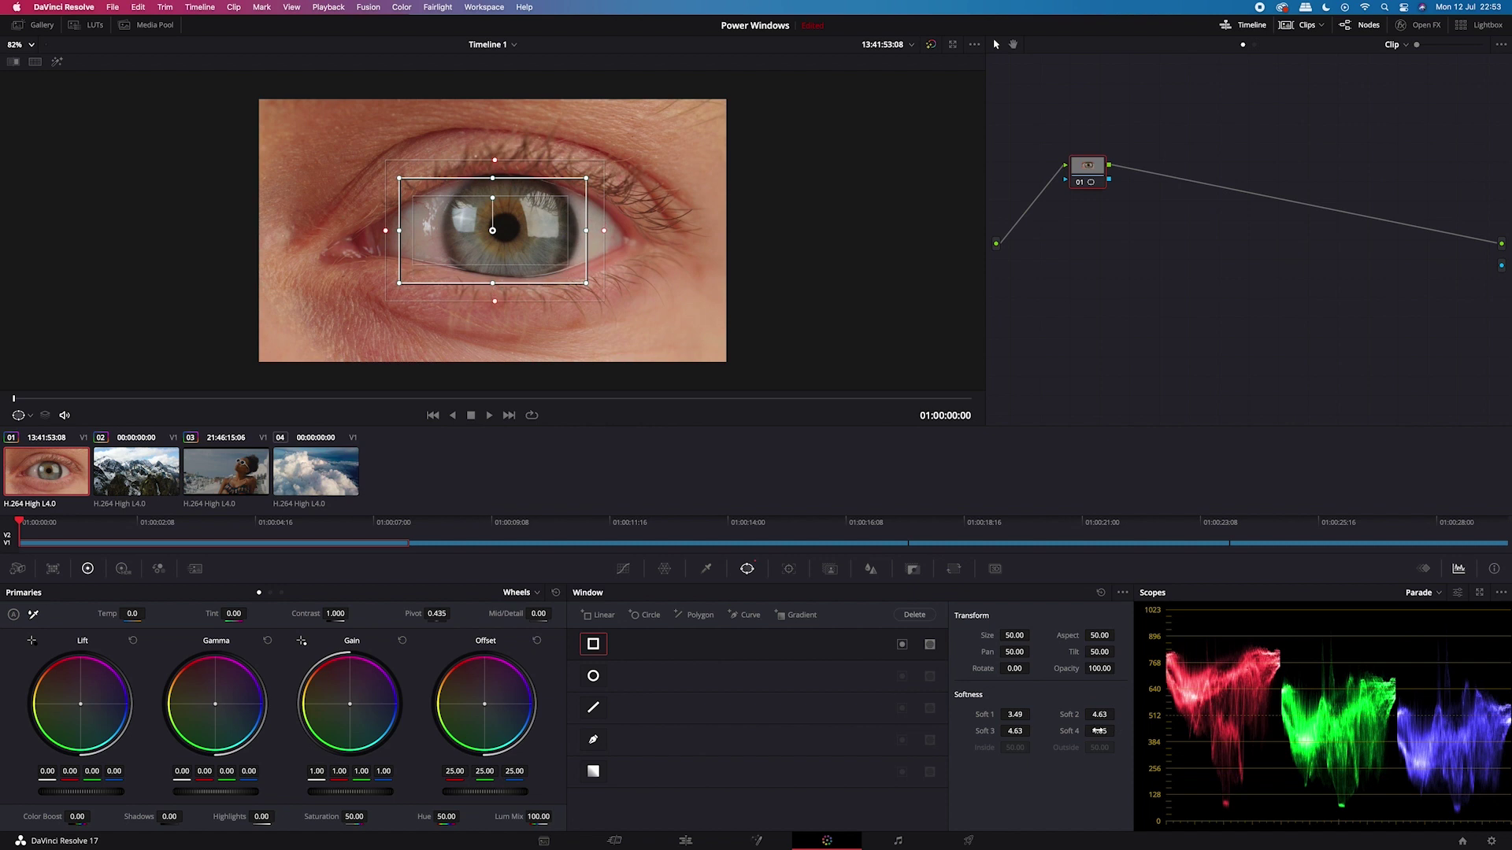
pyautogui.moveTo(1014, 635)
pyautogui.mouseDown()
pyautogui.moveTo(1034, 635)
pyautogui.moveTo(1006, 652)
pyautogui.mouseUp()
pyautogui.moveTo(1100, 635); pyautogui.dragTo(1099, 635)
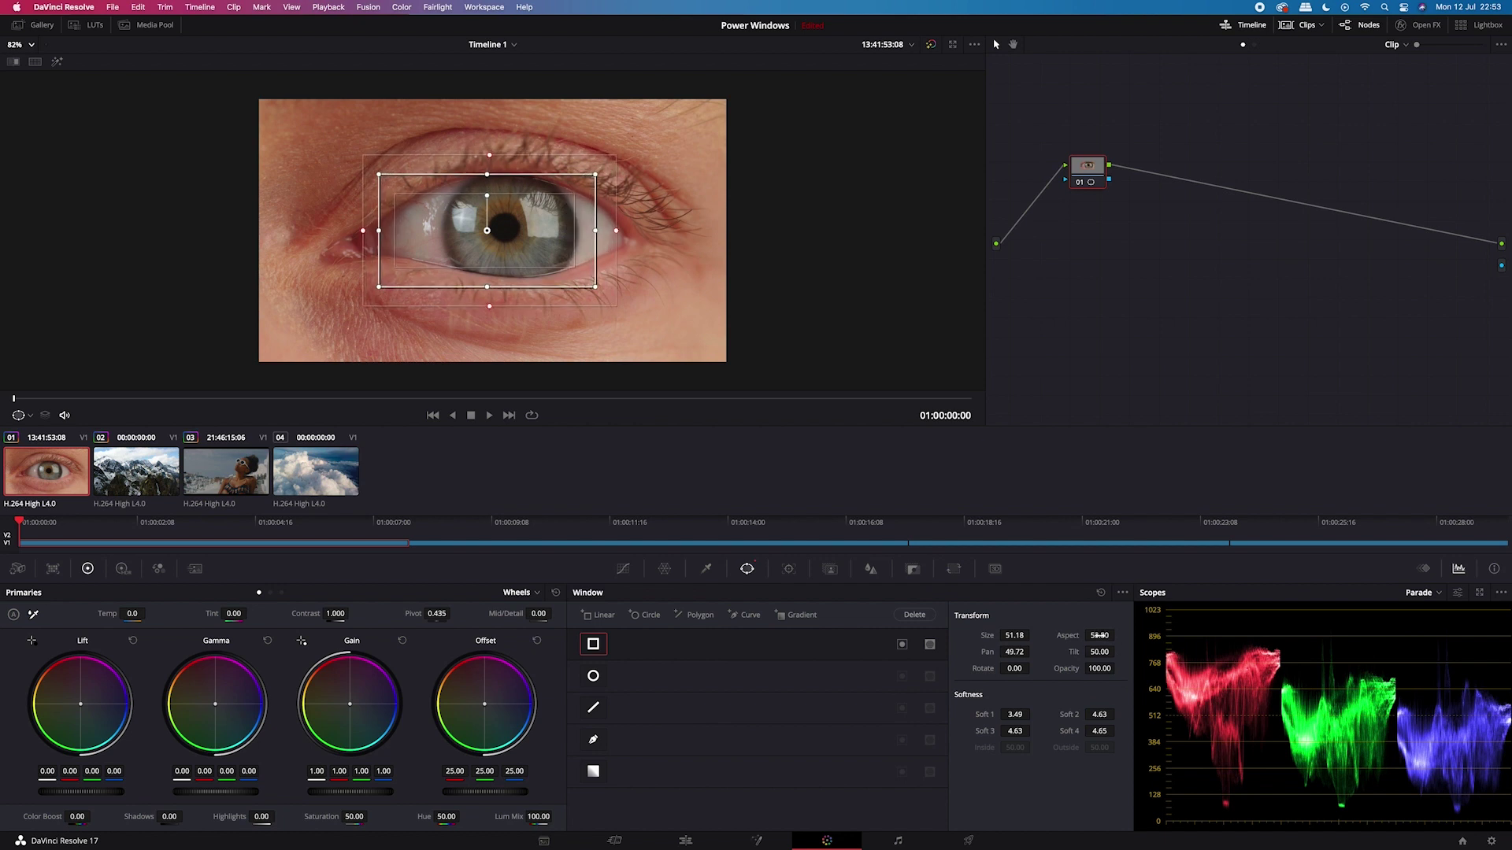
pyautogui.moveTo(1012, 668); pyautogui.dragTo(1012, 668)
pyautogui.moveTo(1100, 652)
pyautogui.mouseDown()
pyautogui.moveTo(1118, 651)
pyautogui.moveTo(1099, 652)
pyautogui.mouseUp()
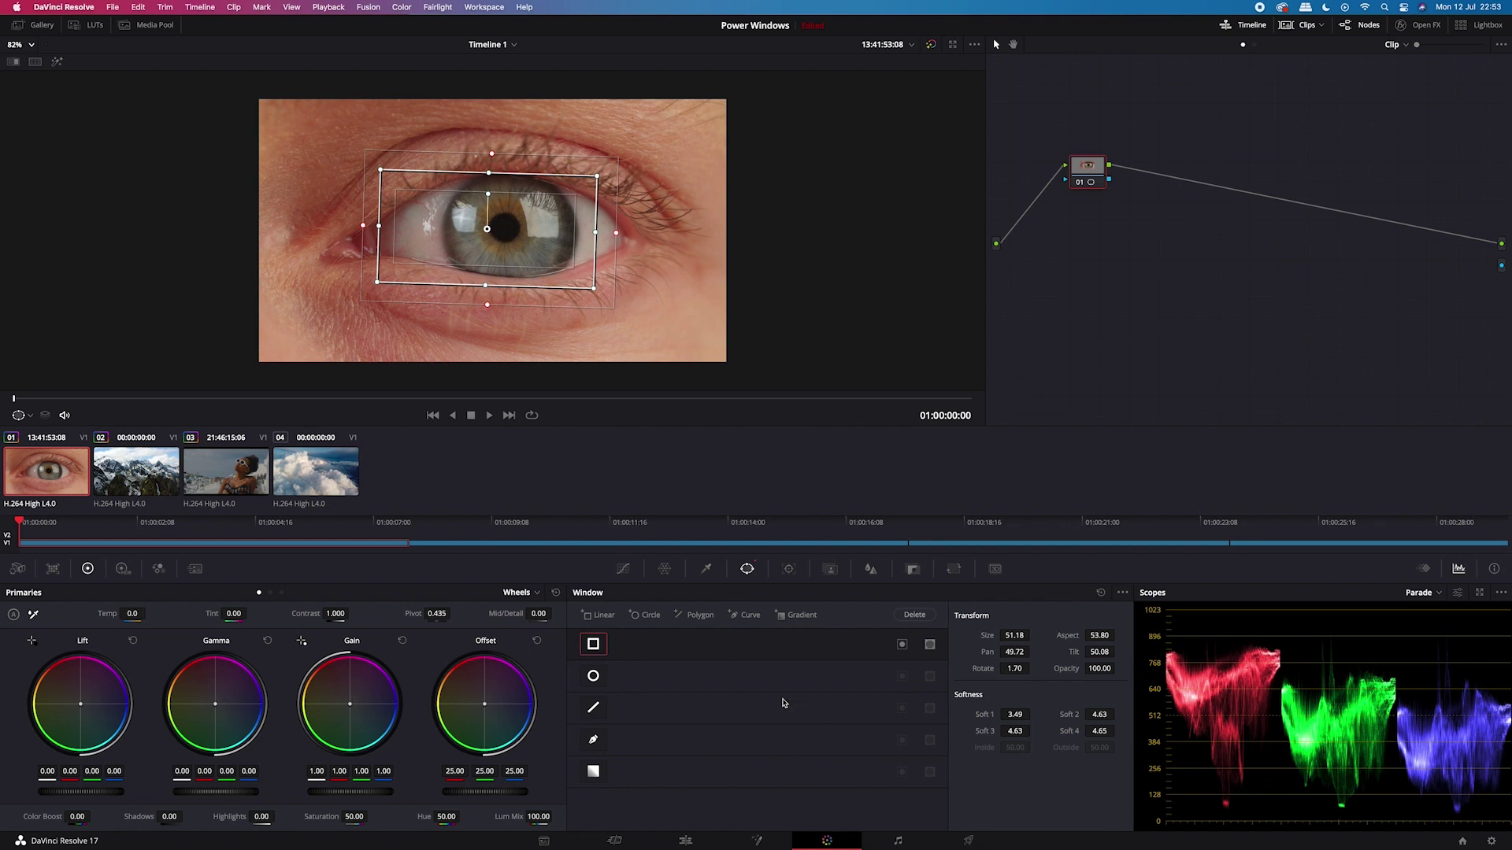
pyautogui.moveTo(215, 704); pyautogui.dragTo(235, 718)
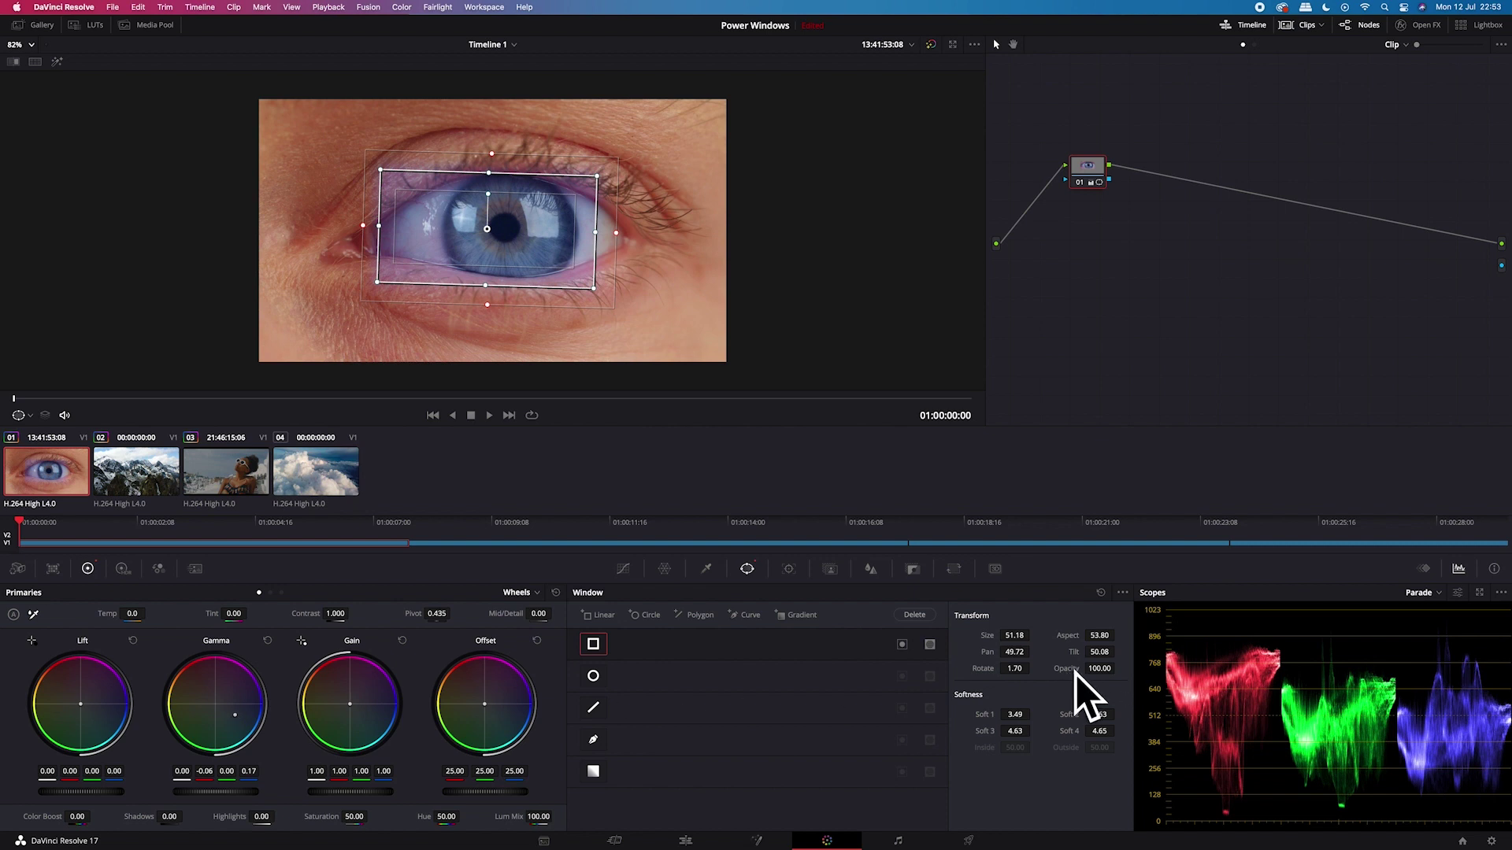
pyautogui.moveTo(1099, 668); pyautogui.dragTo(1095, 668)
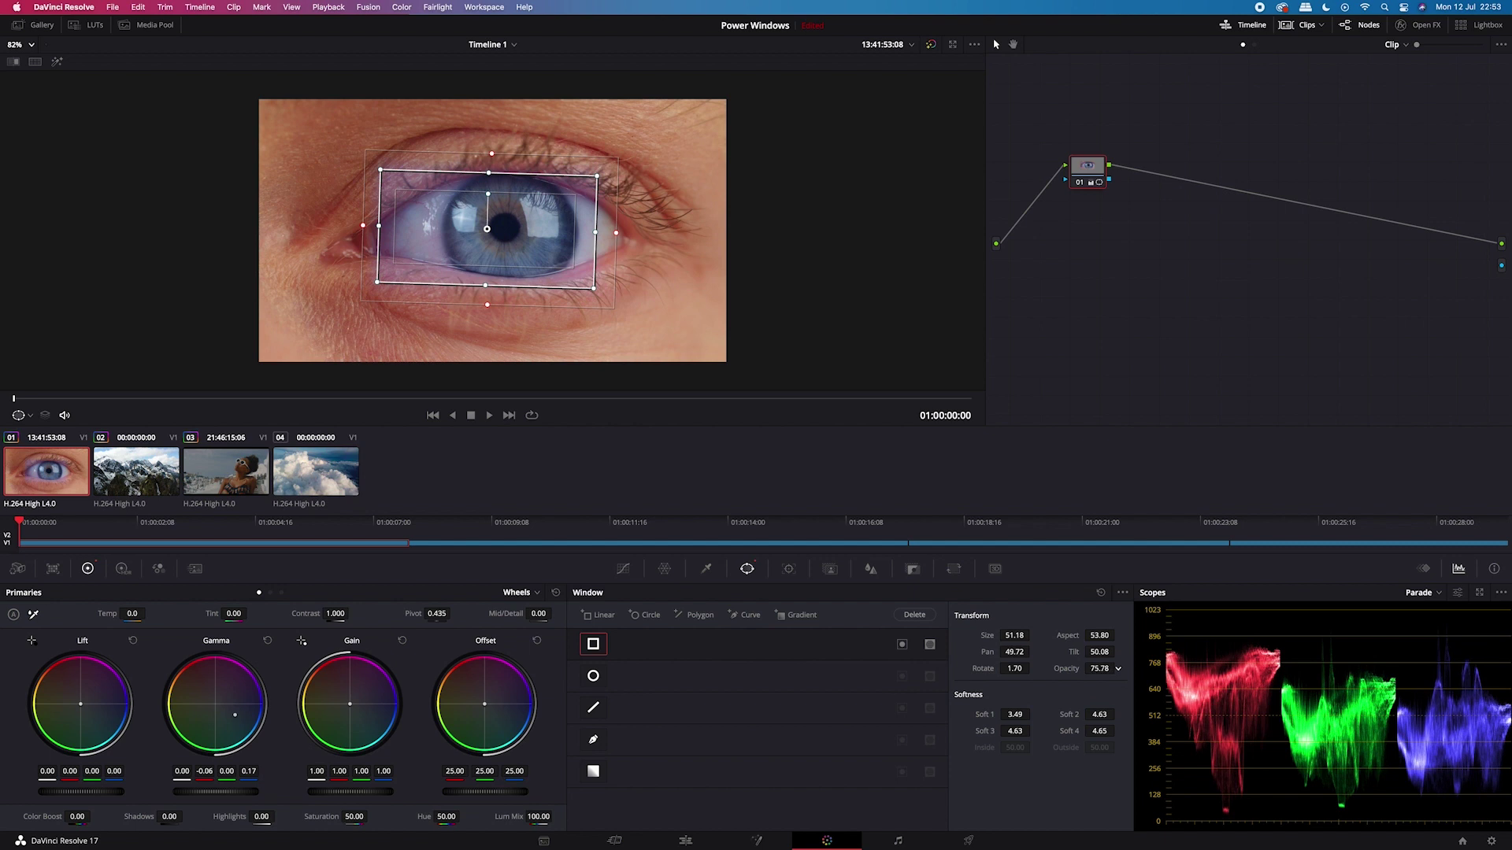
pyautogui.moveTo(1110, 668); pyautogui.dragTo(1091, 669)
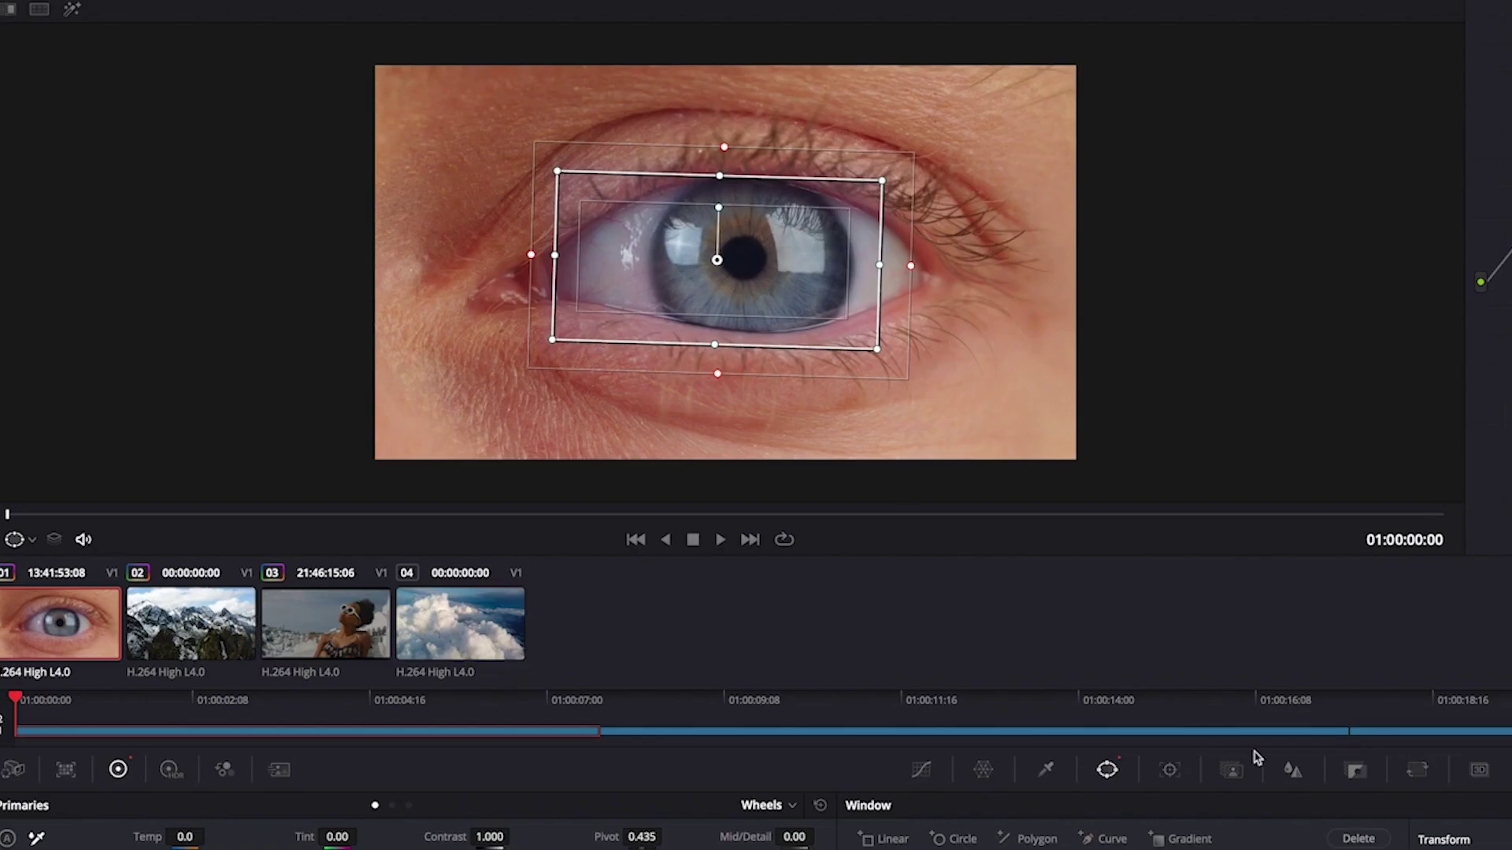
# - Swap the rectangle for a rotated circular window over the eye with a wider soft edge
pyautogui.click(593, 644)
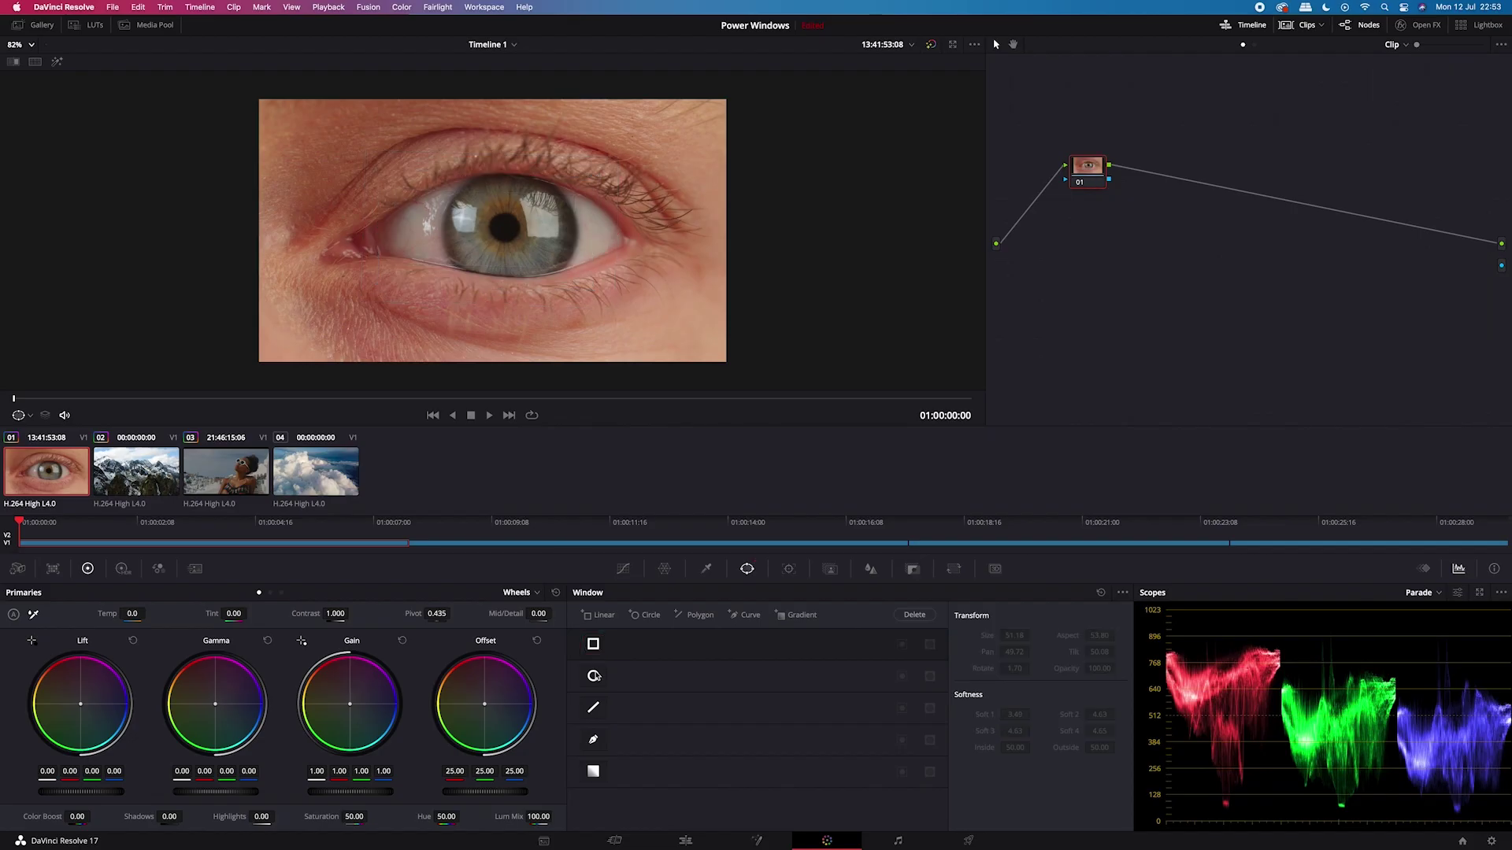
pyautogui.click(595, 676)
pyautogui.moveTo(504, 205); pyautogui.dragTo(510, 210)
pyautogui.moveTo(571, 252); pyautogui.dragTo(612, 272)
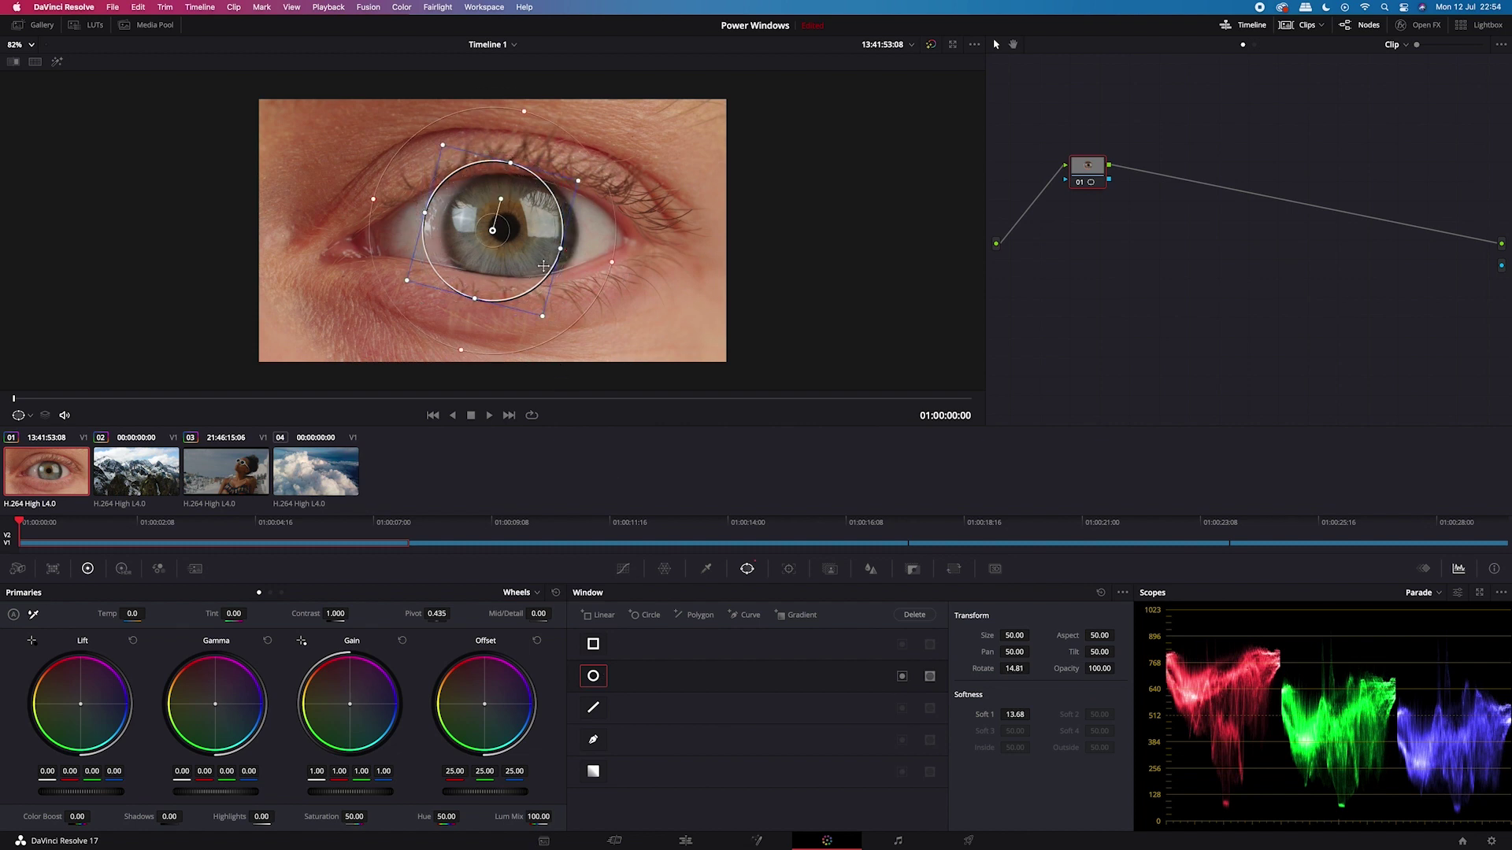
# - Replace the circle with a polygon window and reshape its points around the eye
pyautogui.click(593, 676)
pyautogui.click(593, 707)
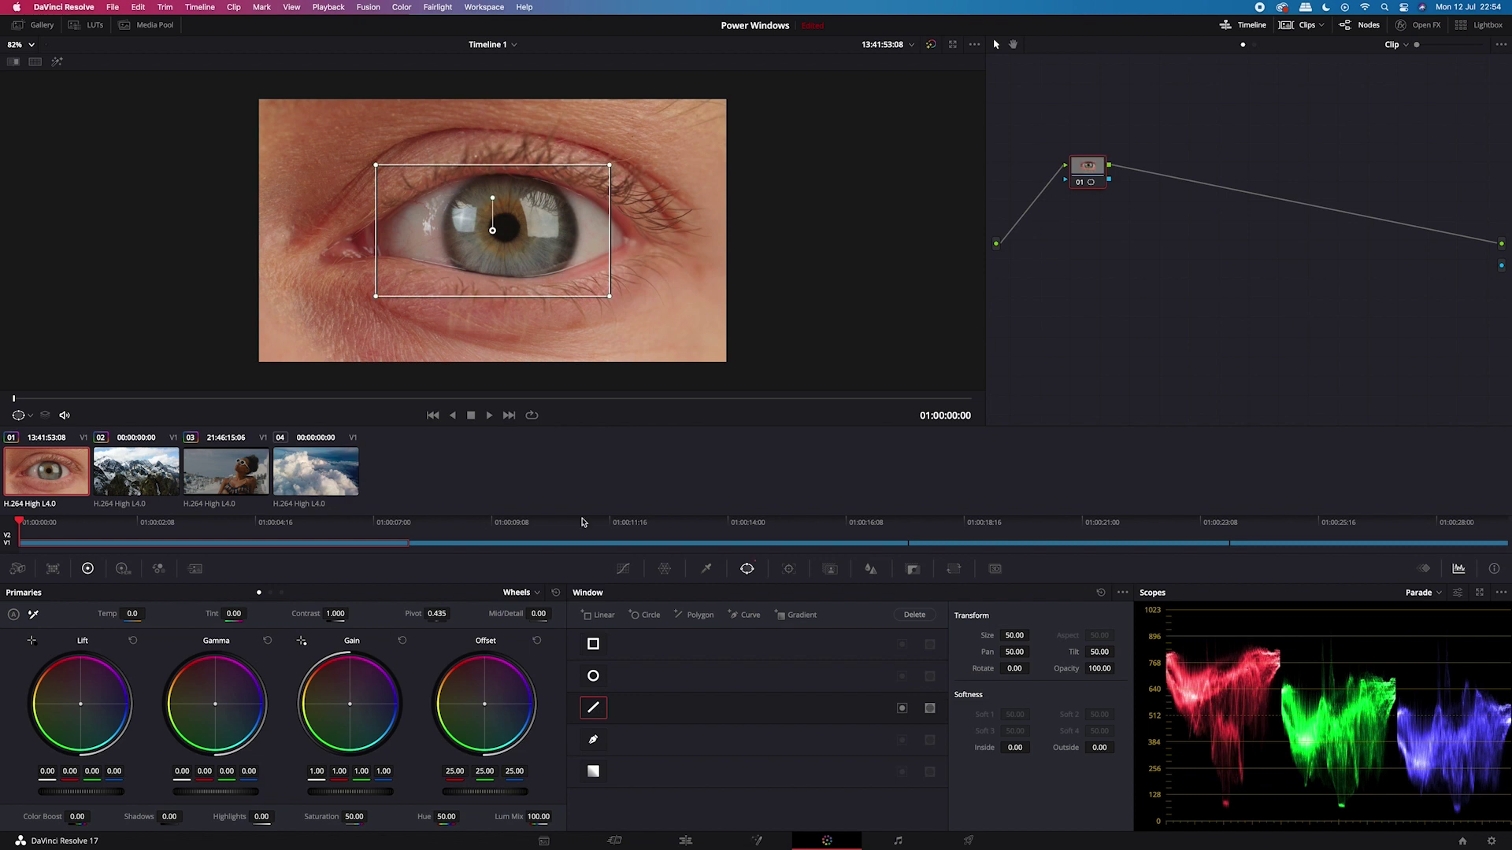
pyautogui.moveTo(612, 299); pyautogui.dragTo(533, 232)
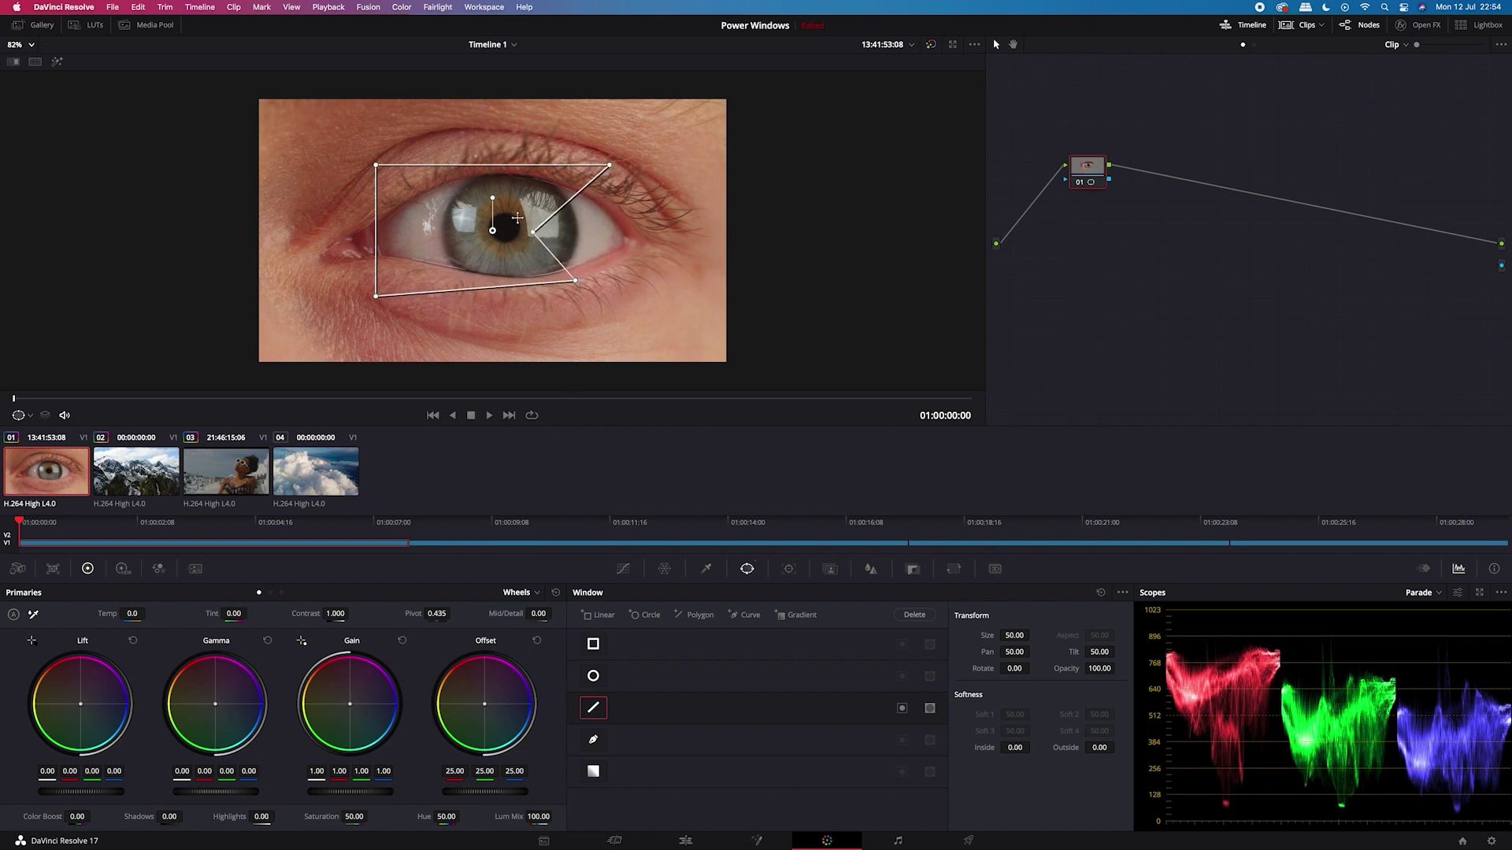
pyautogui.moveTo(481, 165); pyautogui.dragTo(484, 199)
pyautogui.moveTo(377, 245); pyautogui.dragTo(509, 340)
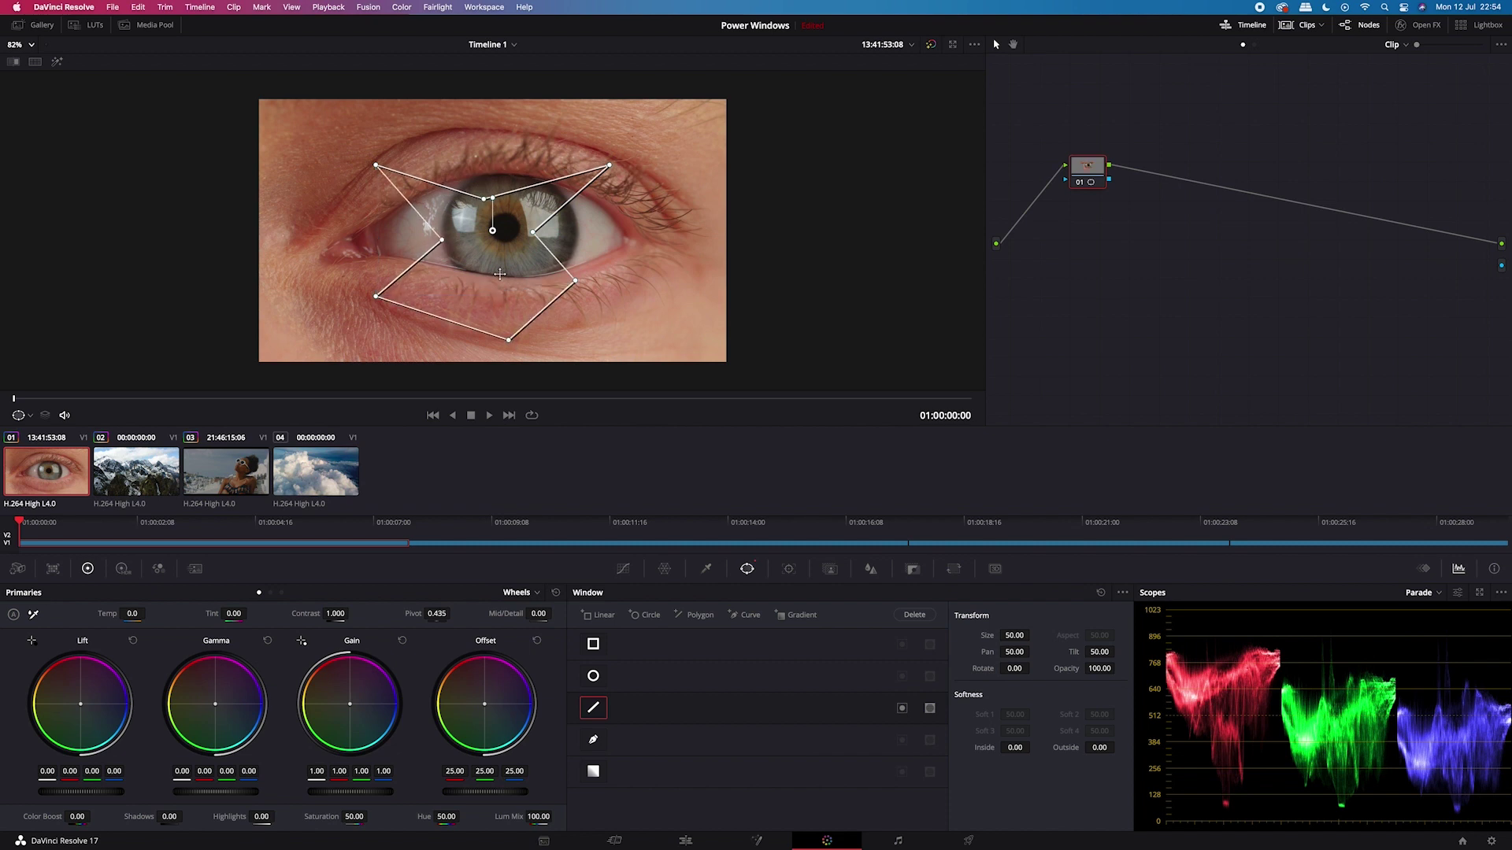
# - Draw a curve window with eight points around the iris, closing it on the first point
pyautogui.click(602, 742)
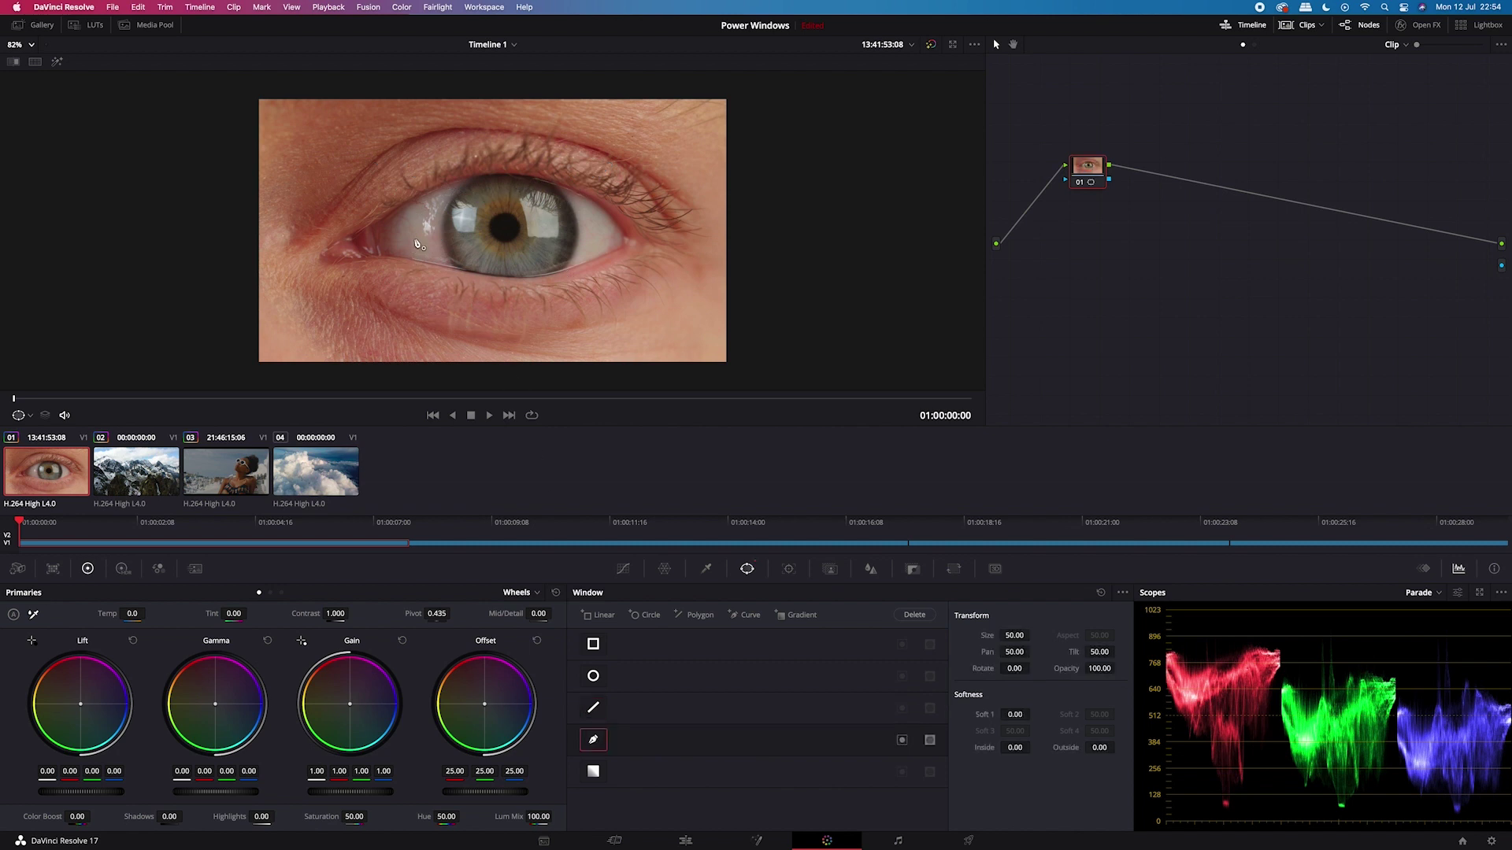
pyautogui.click(440, 224)
pyautogui.click(458, 189)
pyautogui.click(499, 172)
pyautogui.click(548, 183)
pyautogui.click(575, 220)
pyautogui.click(569, 264)
pyautogui.click(513, 276)
pyautogui.click(455, 264)
pyautogui.click(440, 224)
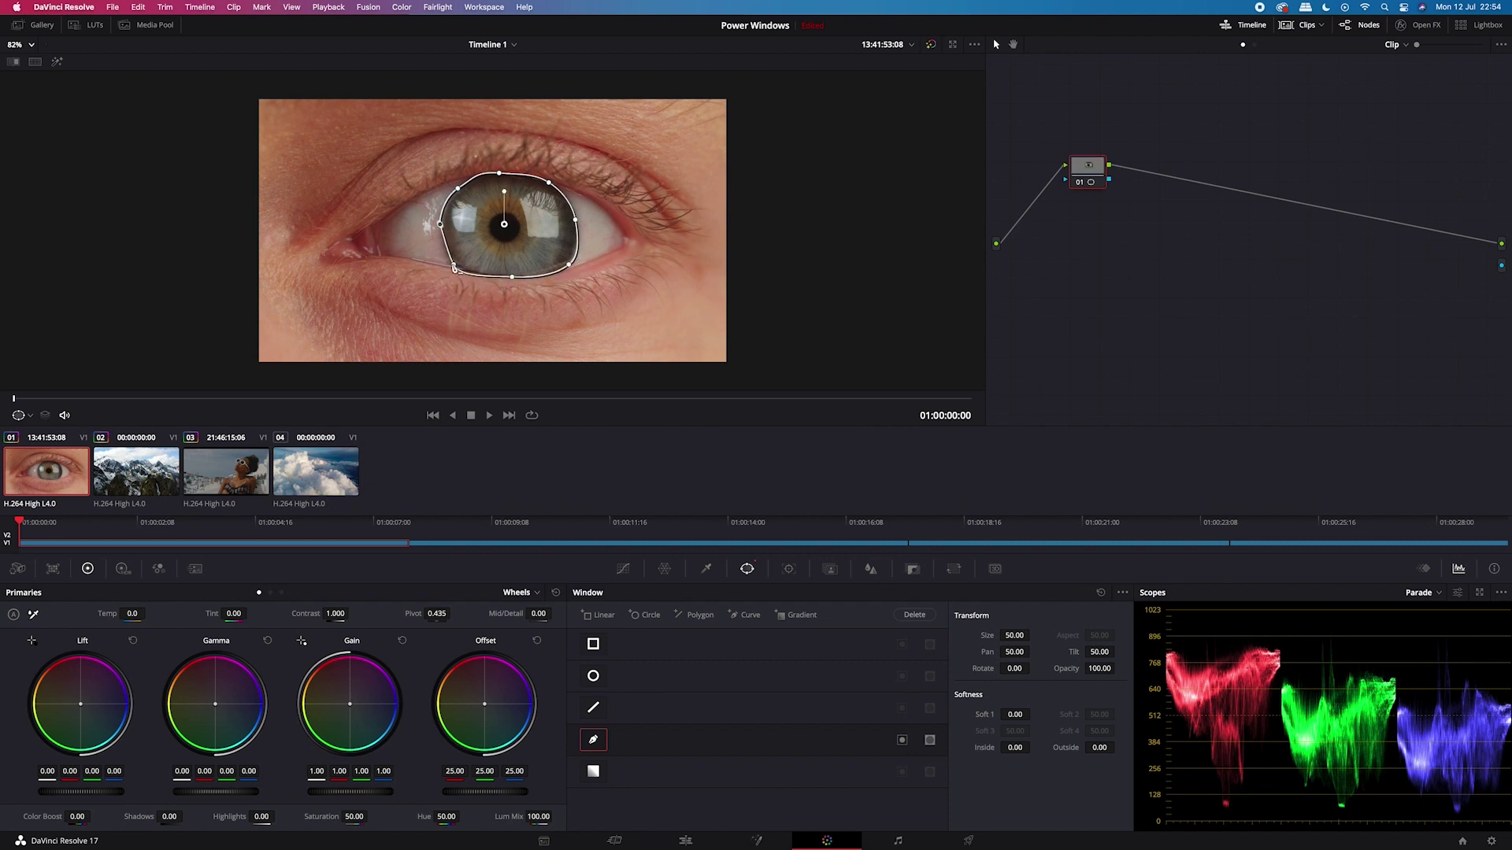
# - Move a gradient window to the frame top with green gain, softening down to the lower lid
pyautogui.click(604, 743)
pyautogui.click(593, 773)
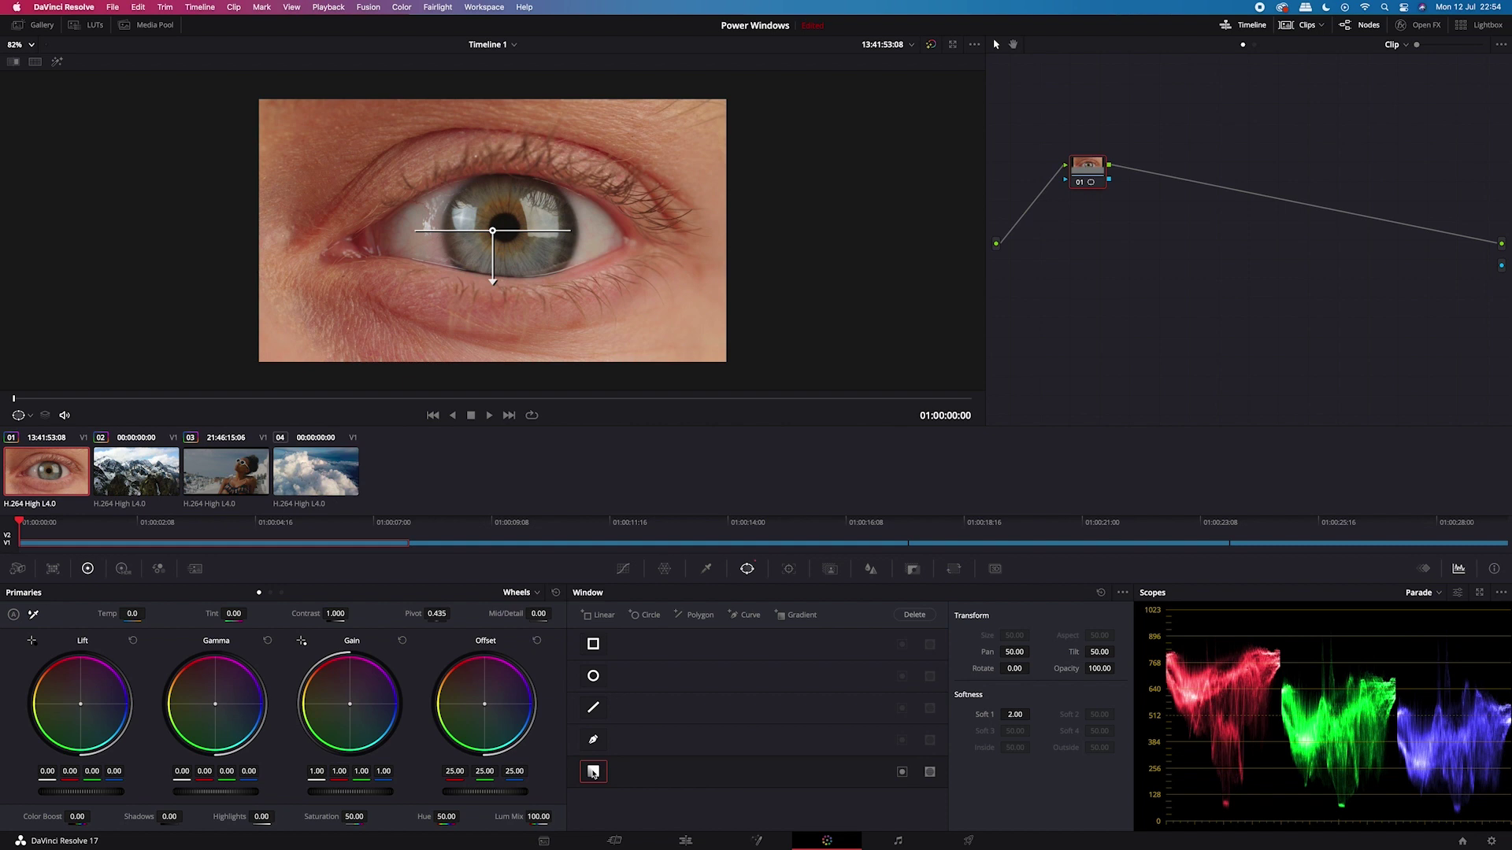
pyautogui.moveTo(494, 233); pyautogui.dragTo(497, 108)
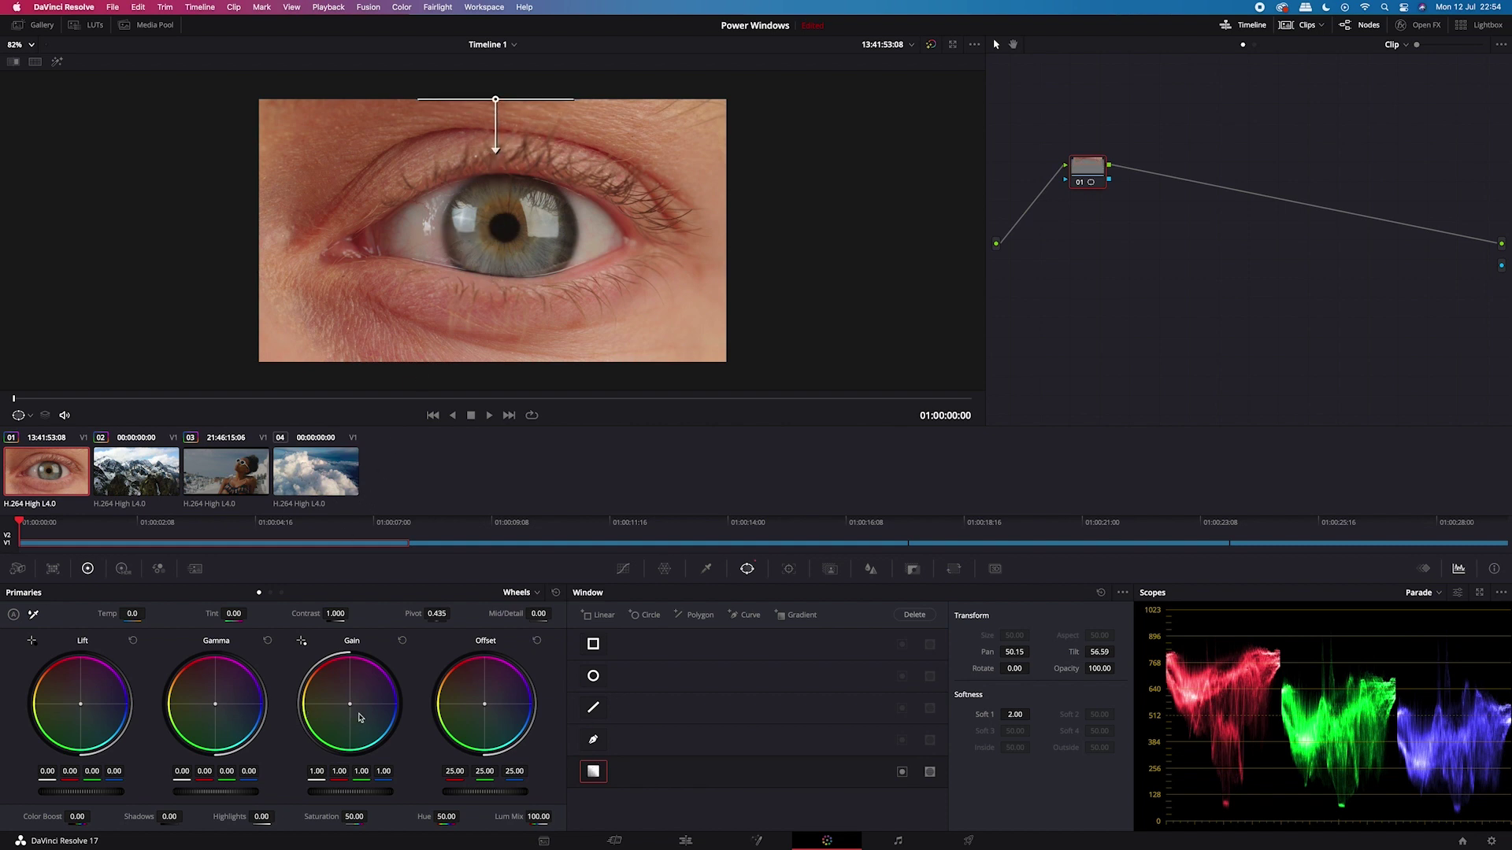
pyautogui.moveTo(351, 708); pyautogui.dragTo(343, 713)
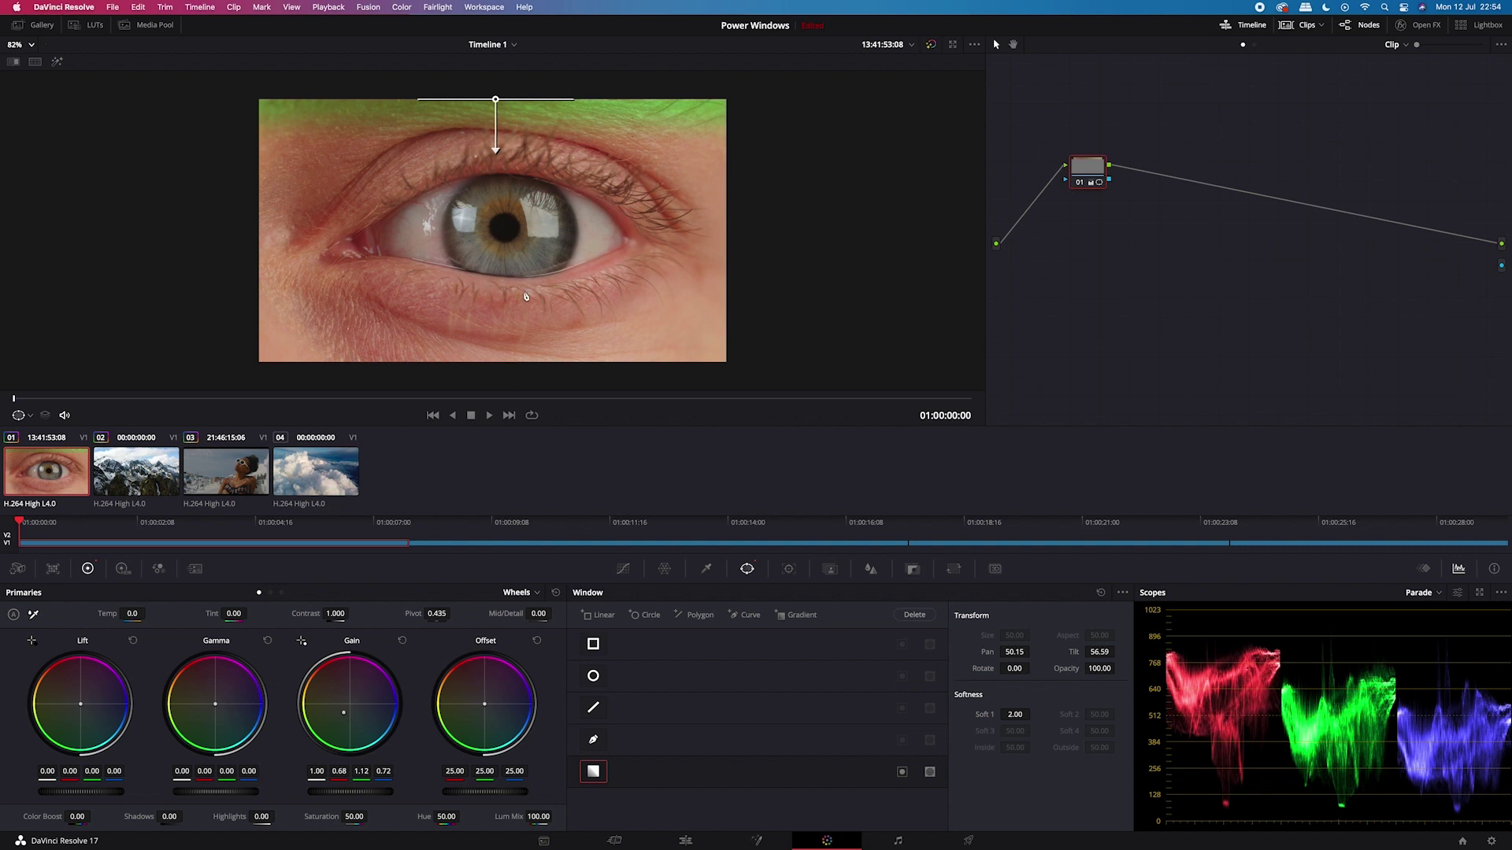
pyautogui.moveTo(502, 115); pyautogui.dragTo(520, 272)
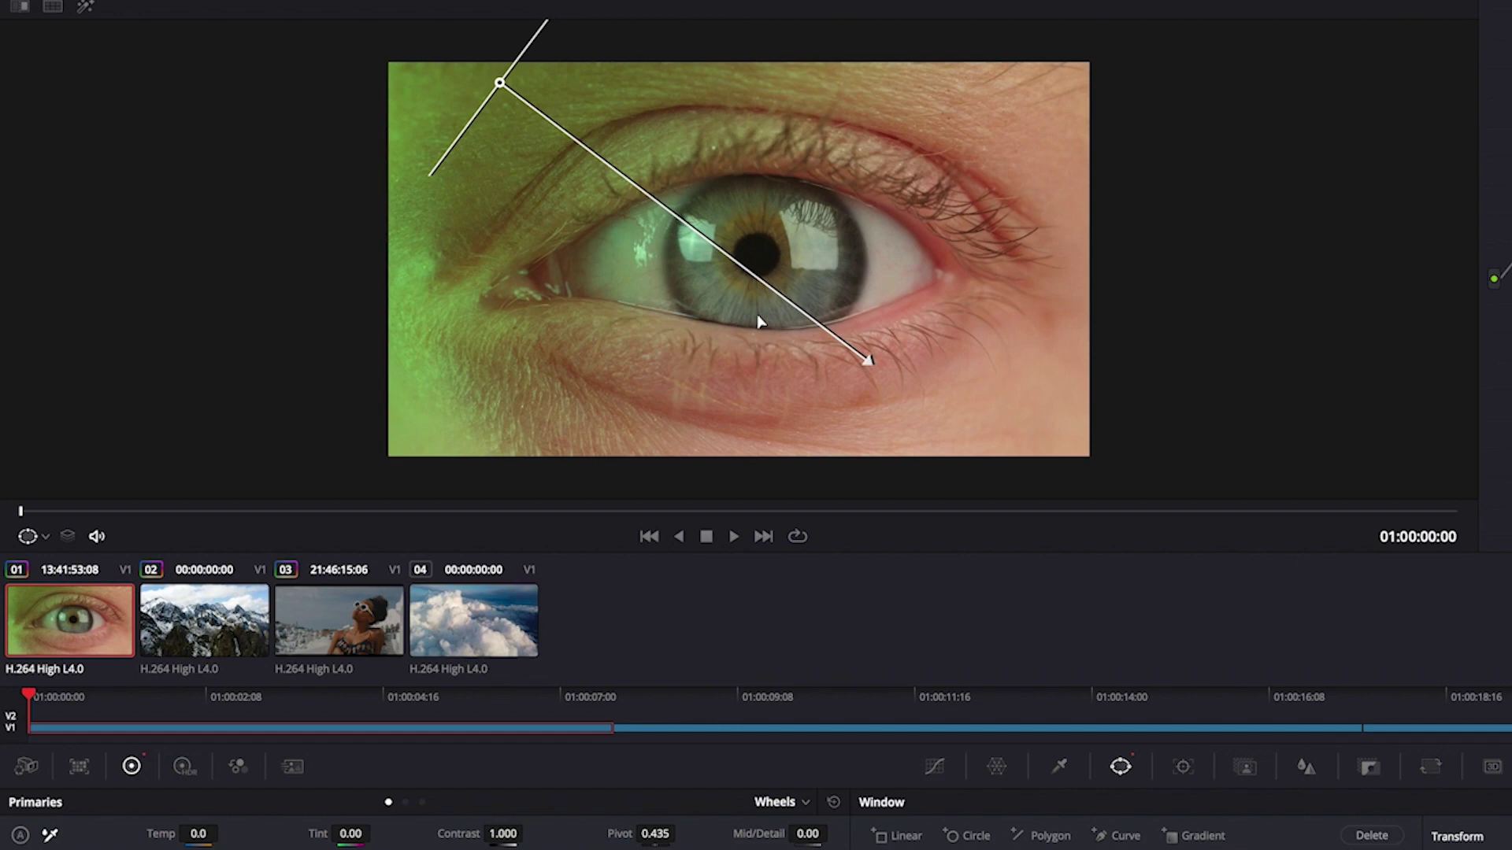
# - Undo the gradient tweaks, disable the gradient, and place two circle windows over the eye
pyautogui.press('super+z')
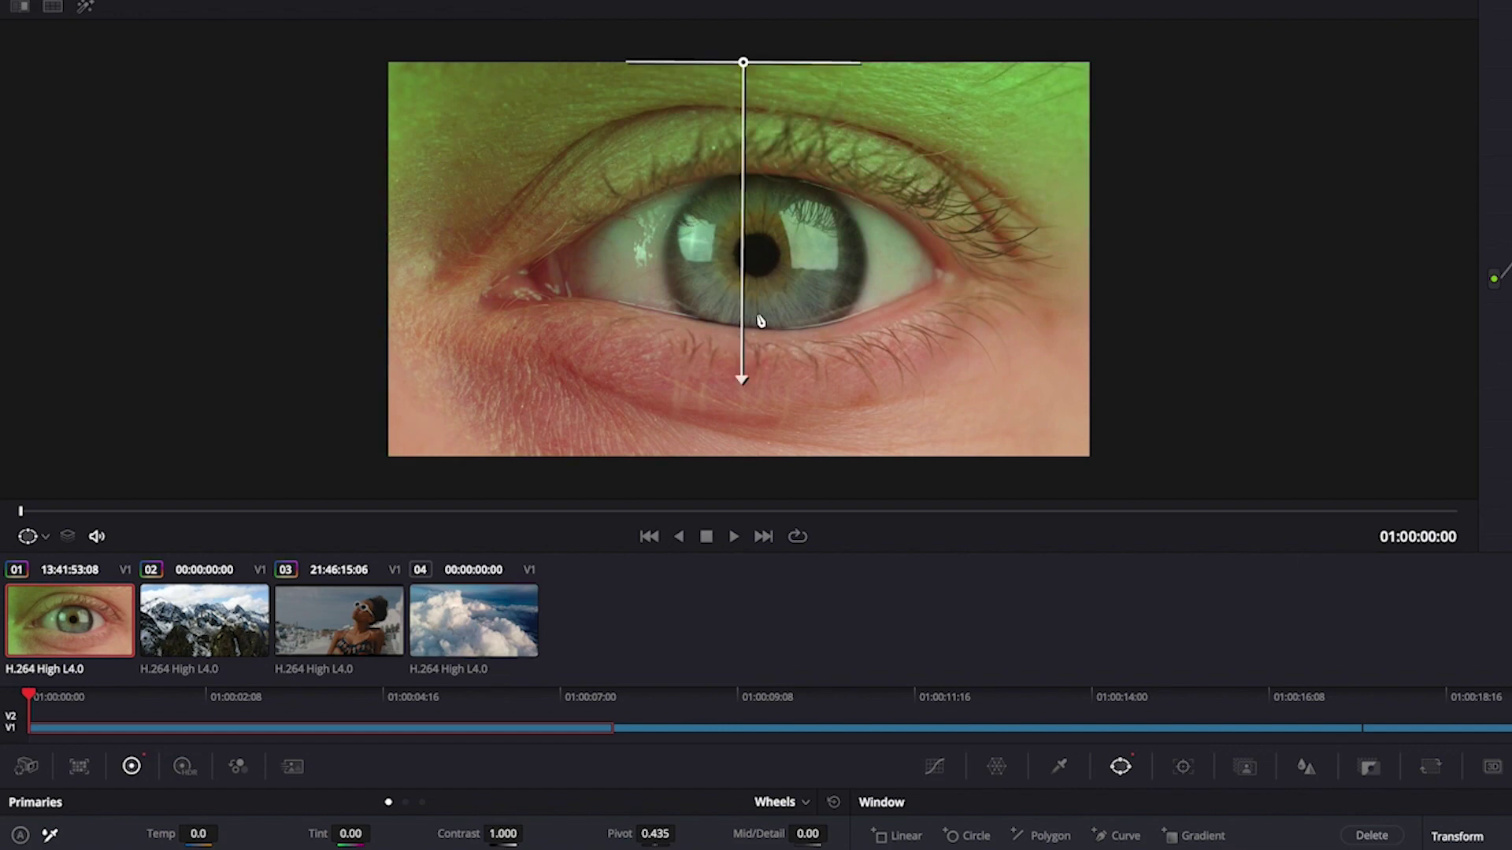
pyautogui.press('super+z')
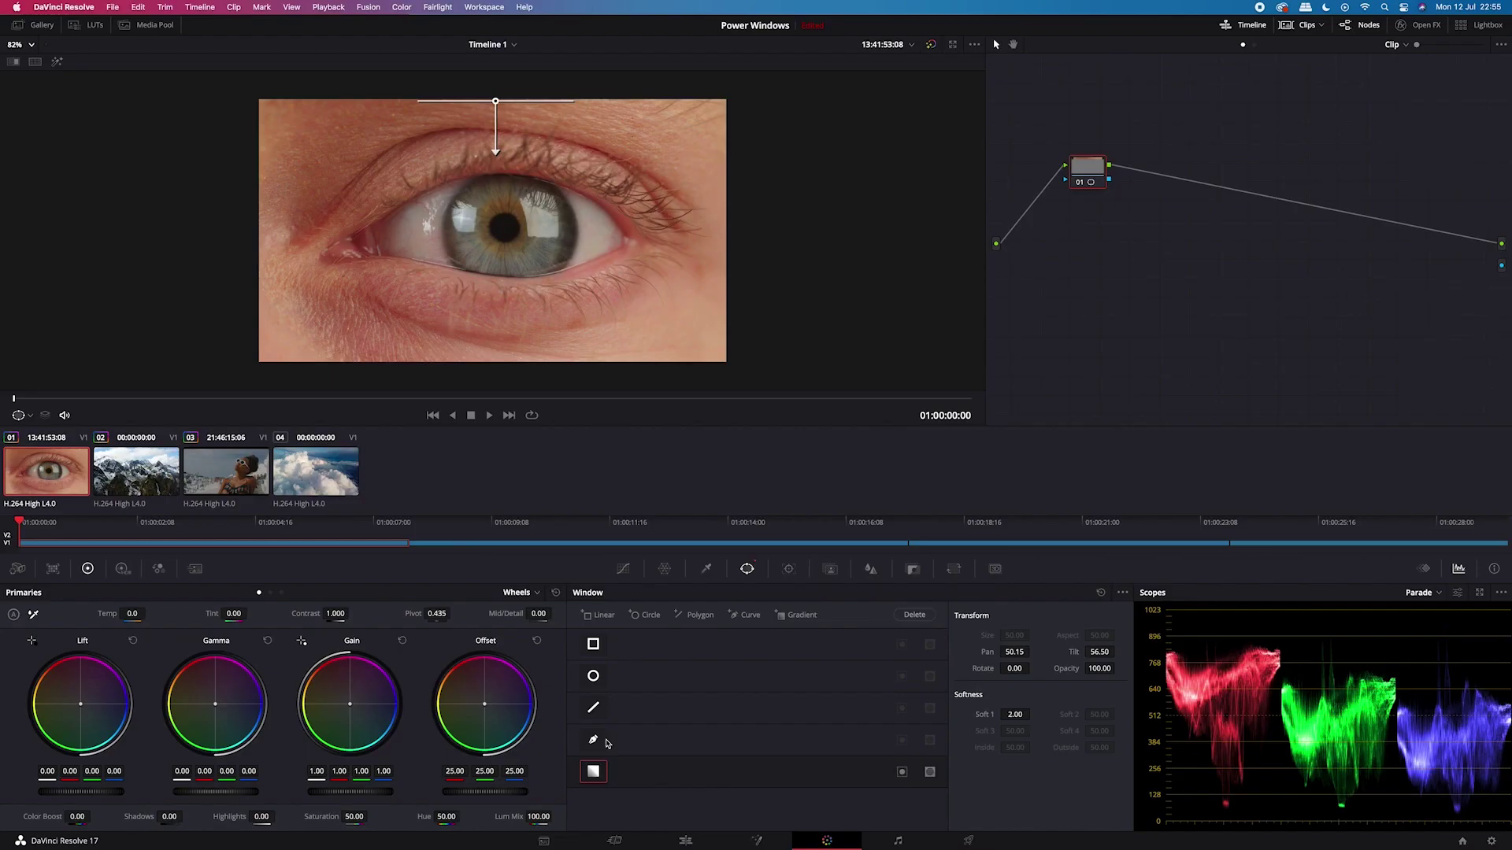
pyautogui.click(598, 777)
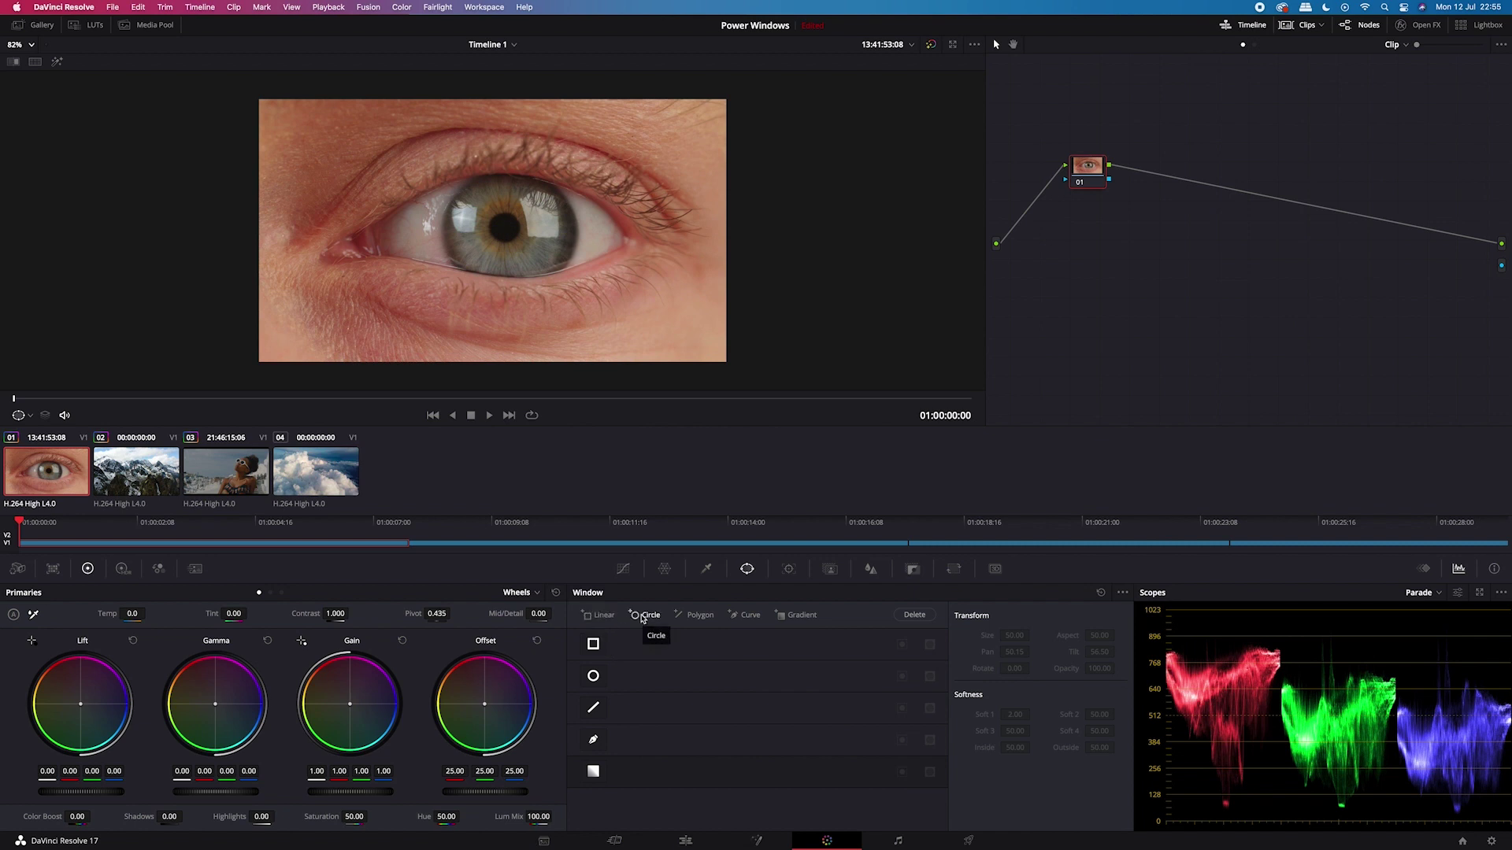
pyautogui.click(593, 677)
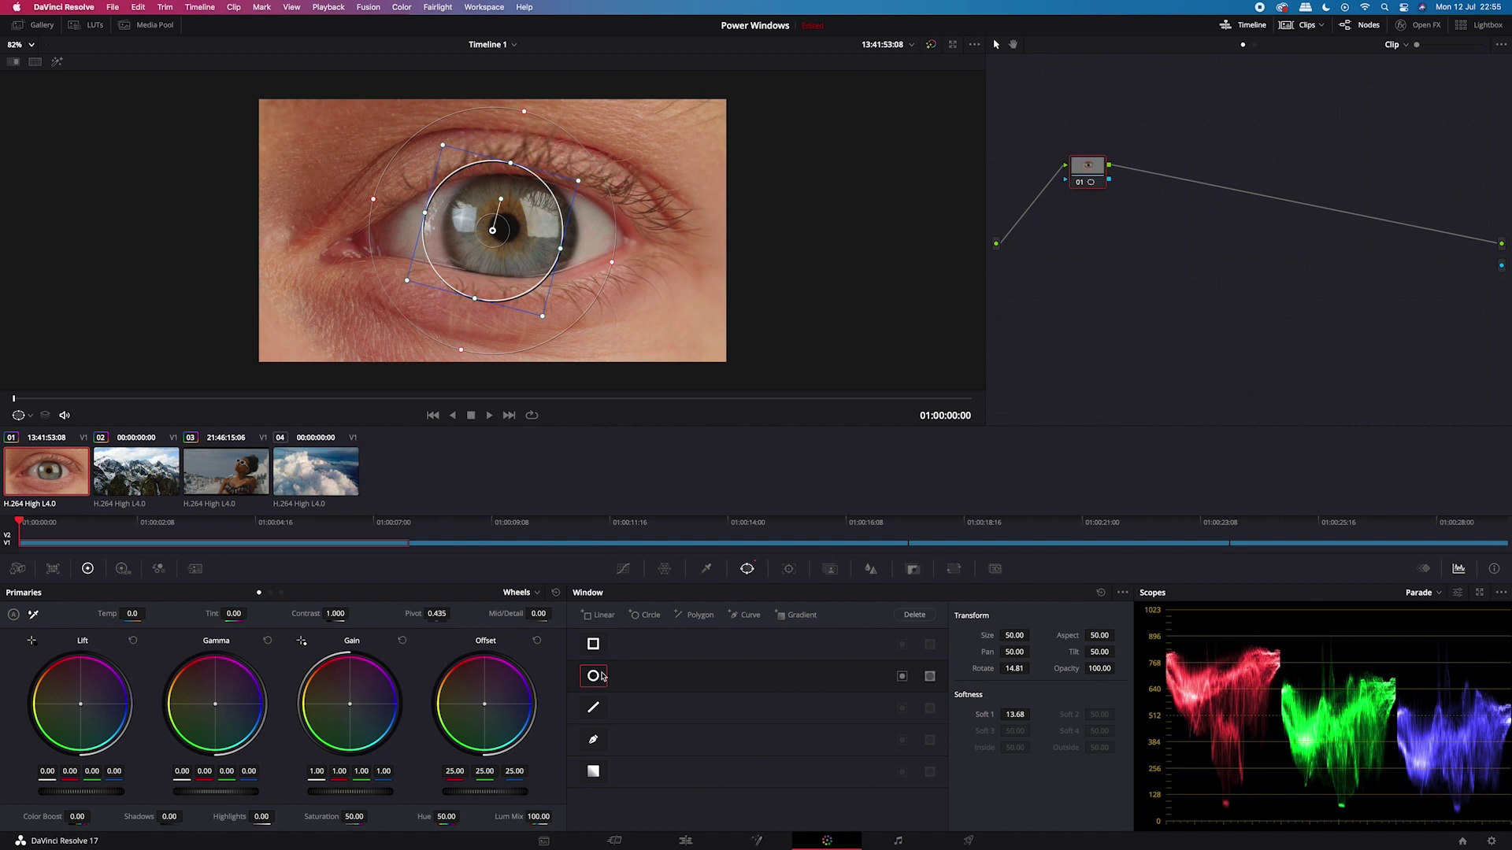
pyautogui.click(644, 619)
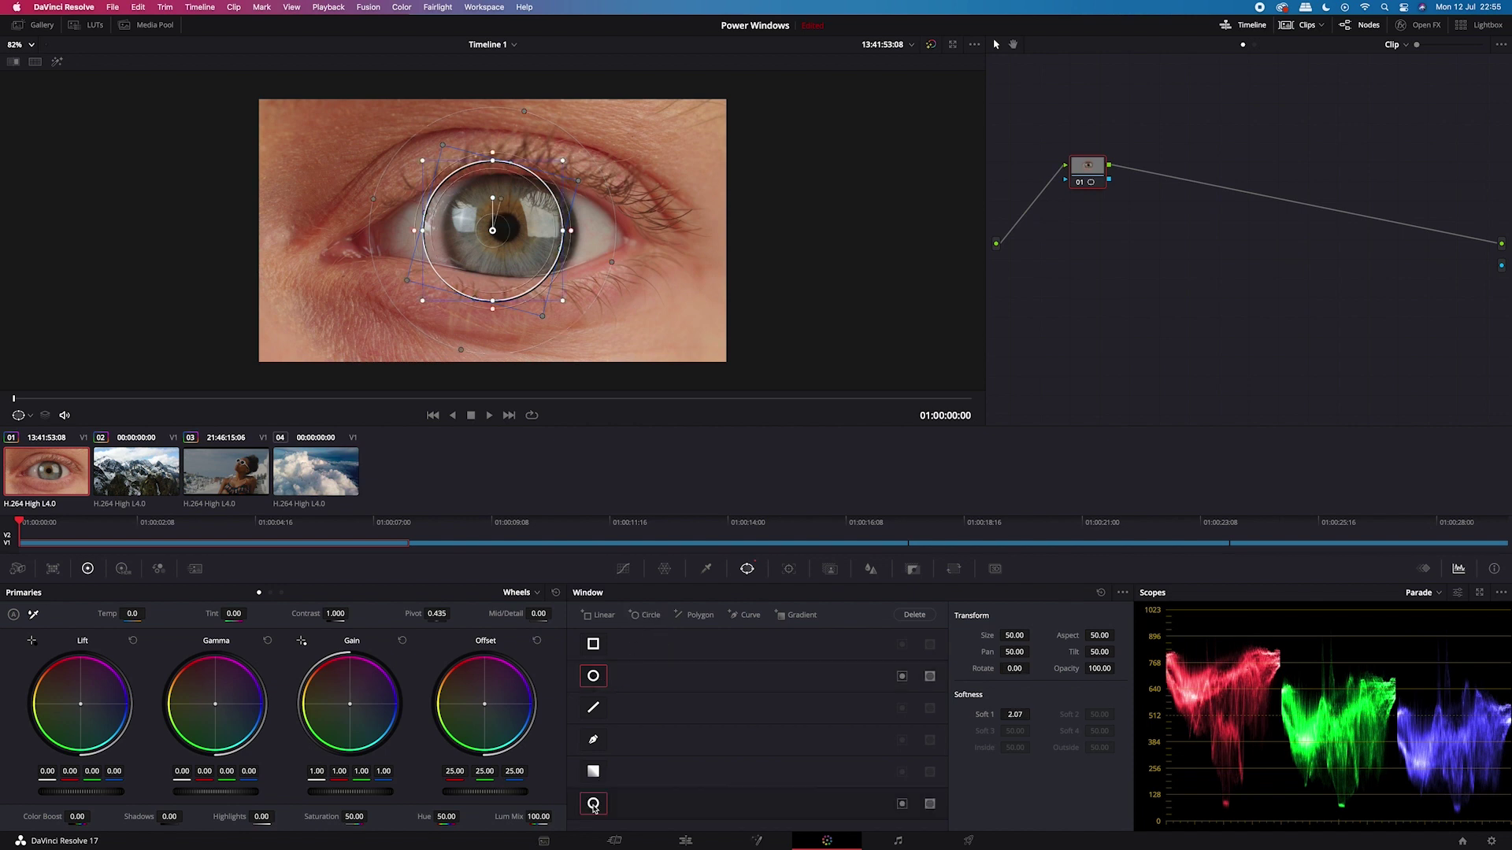
pyautogui.moveTo(493, 231); pyautogui.dragTo(645, 233)
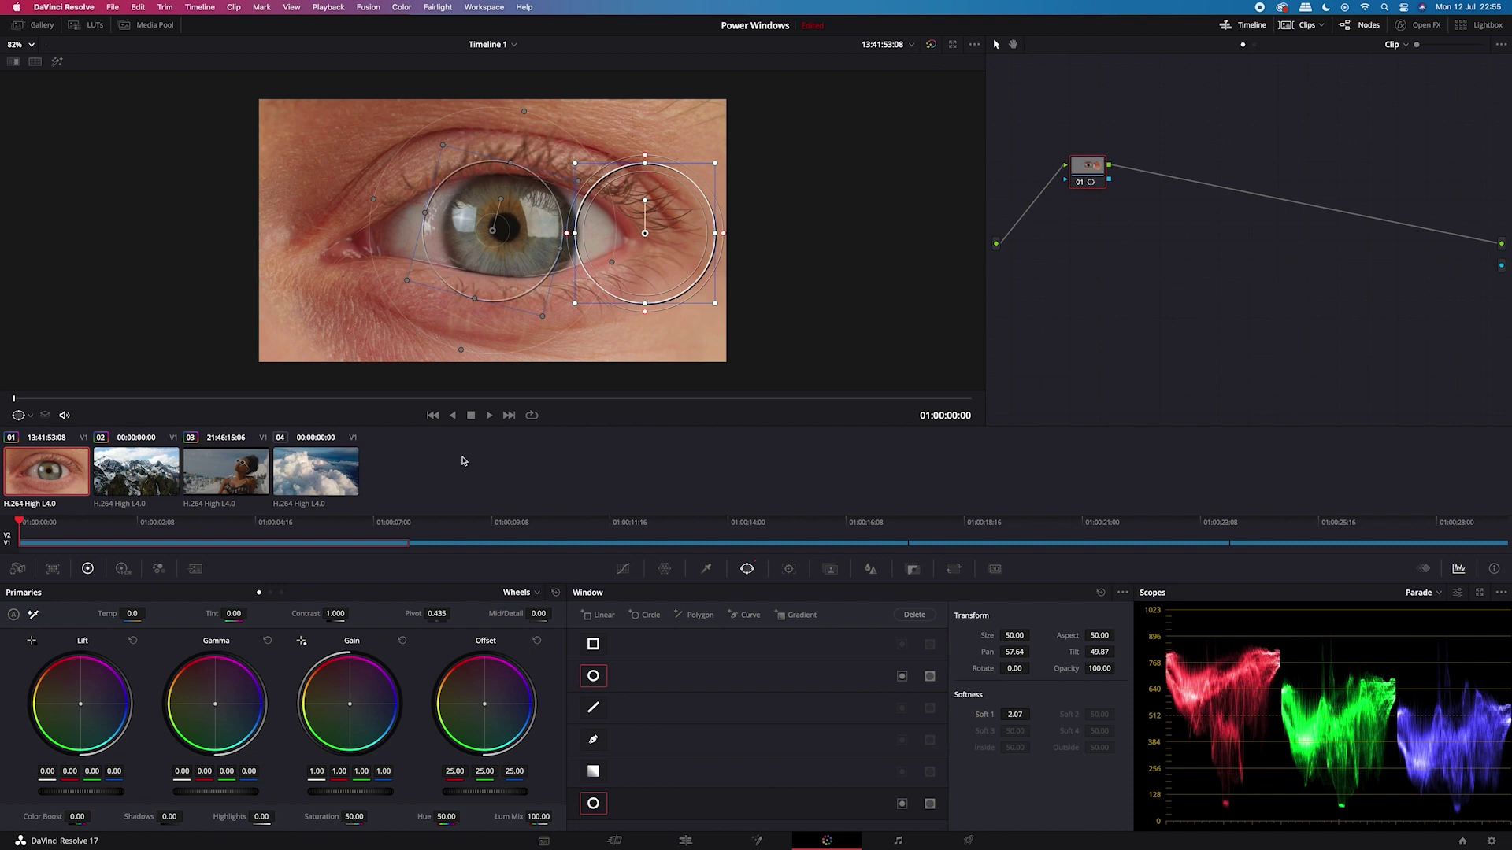
# - Push gain toward pink inside the circles and shrink one circle onto the pupil to exclude it
pyautogui.moveTo(351, 707); pyautogui.dragTo(360, 693)
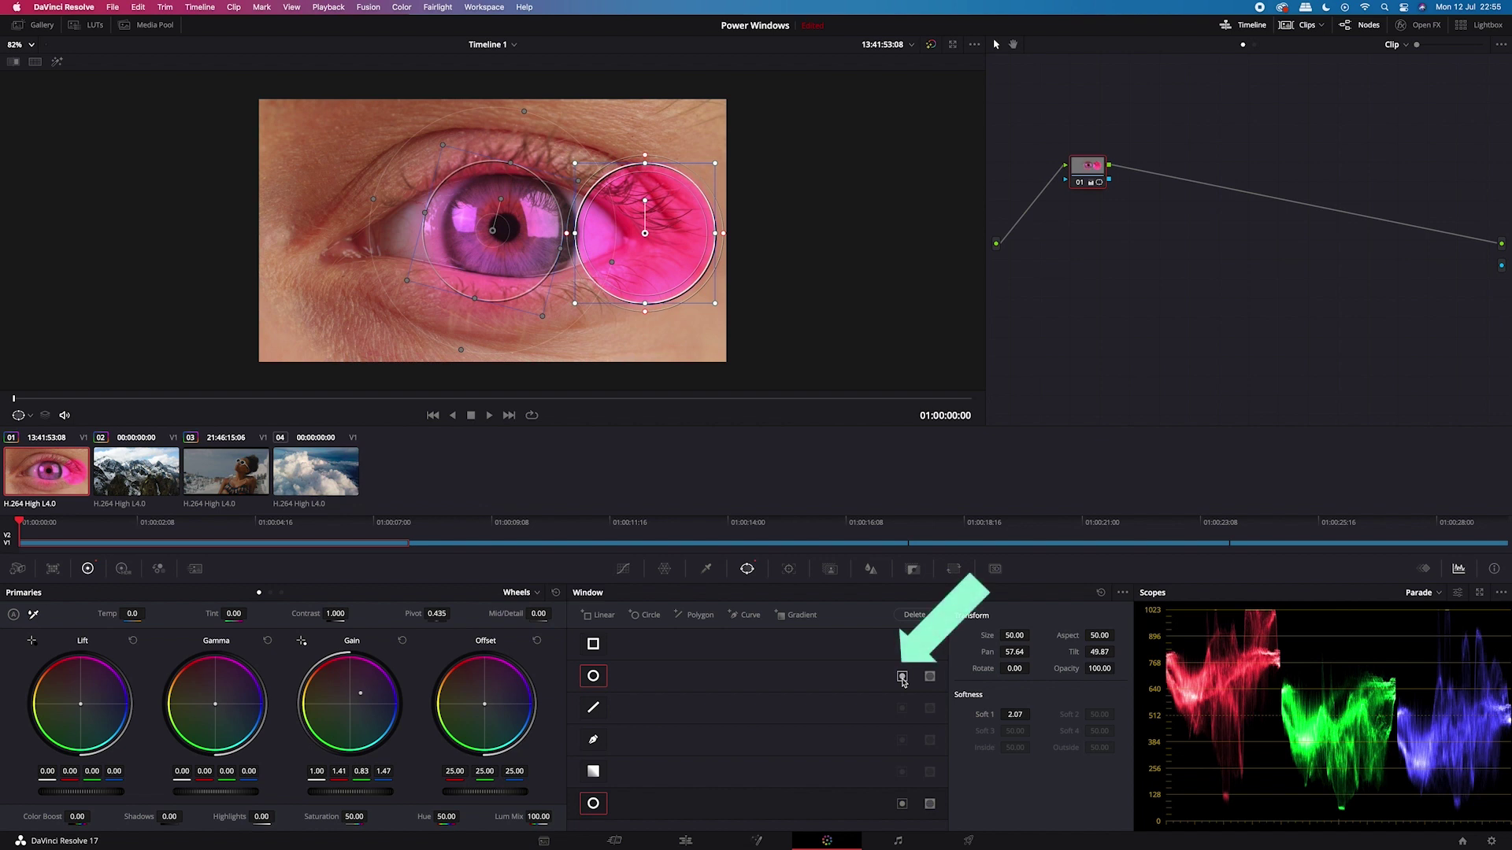
pyautogui.click(903, 677)
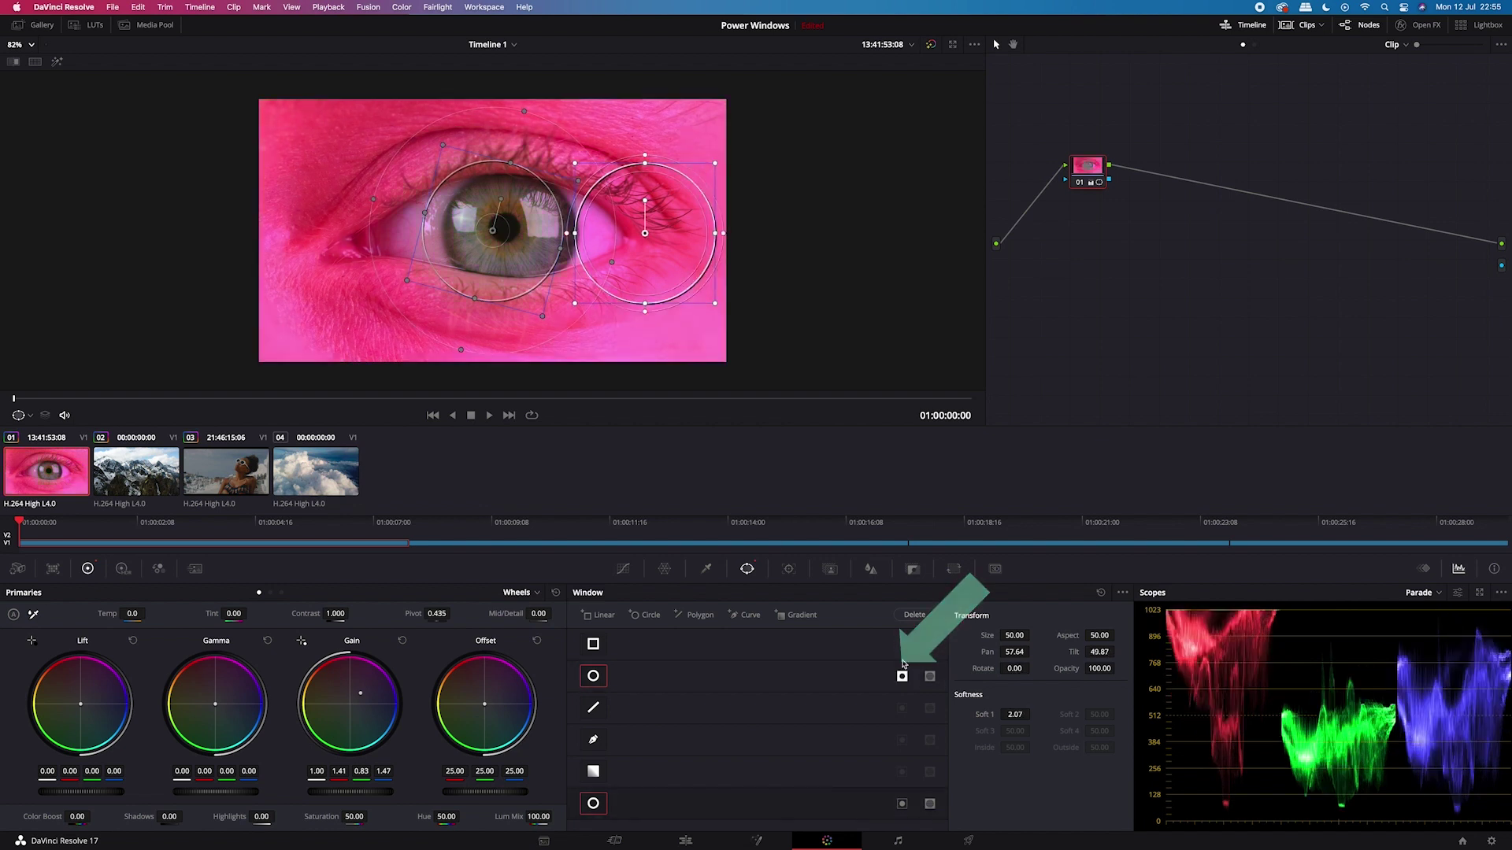
pyautogui.moveTo(453, 213)
pyautogui.mouseDown()
pyautogui.moveTo(417, 228)
pyautogui.moveTo(441, 189)
pyautogui.moveTo(465, 250)
pyautogui.moveTo(358, 239)
pyautogui.moveTo(475, 199)
pyautogui.moveTo(493, 213)
pyautogui.moveTo(475, 241)
pyautogui.moveTo(473, 230)
pyautogui.mouseUp()
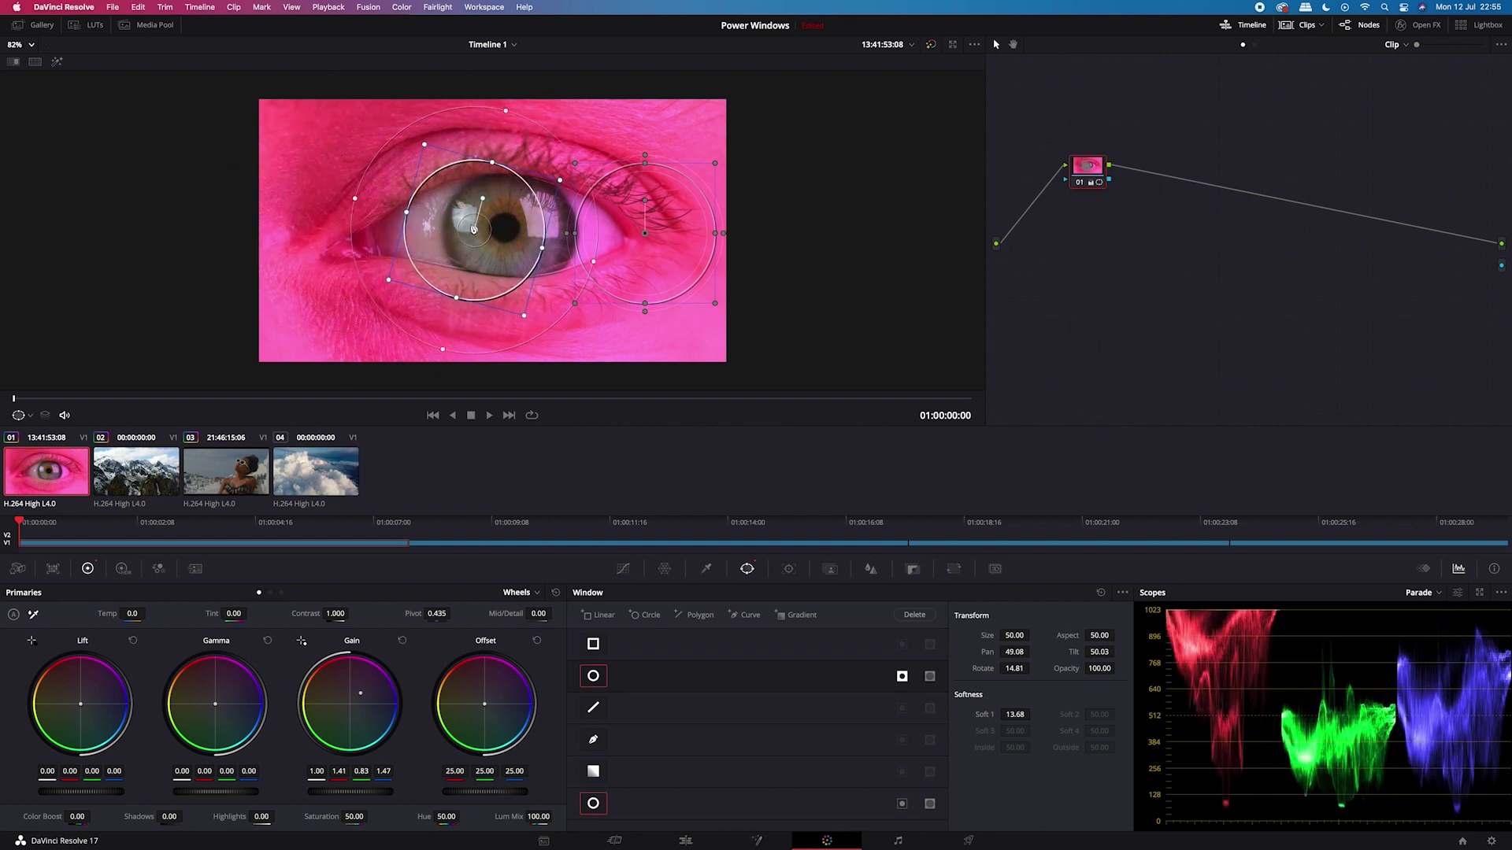
pyautogui.click(901, 677)
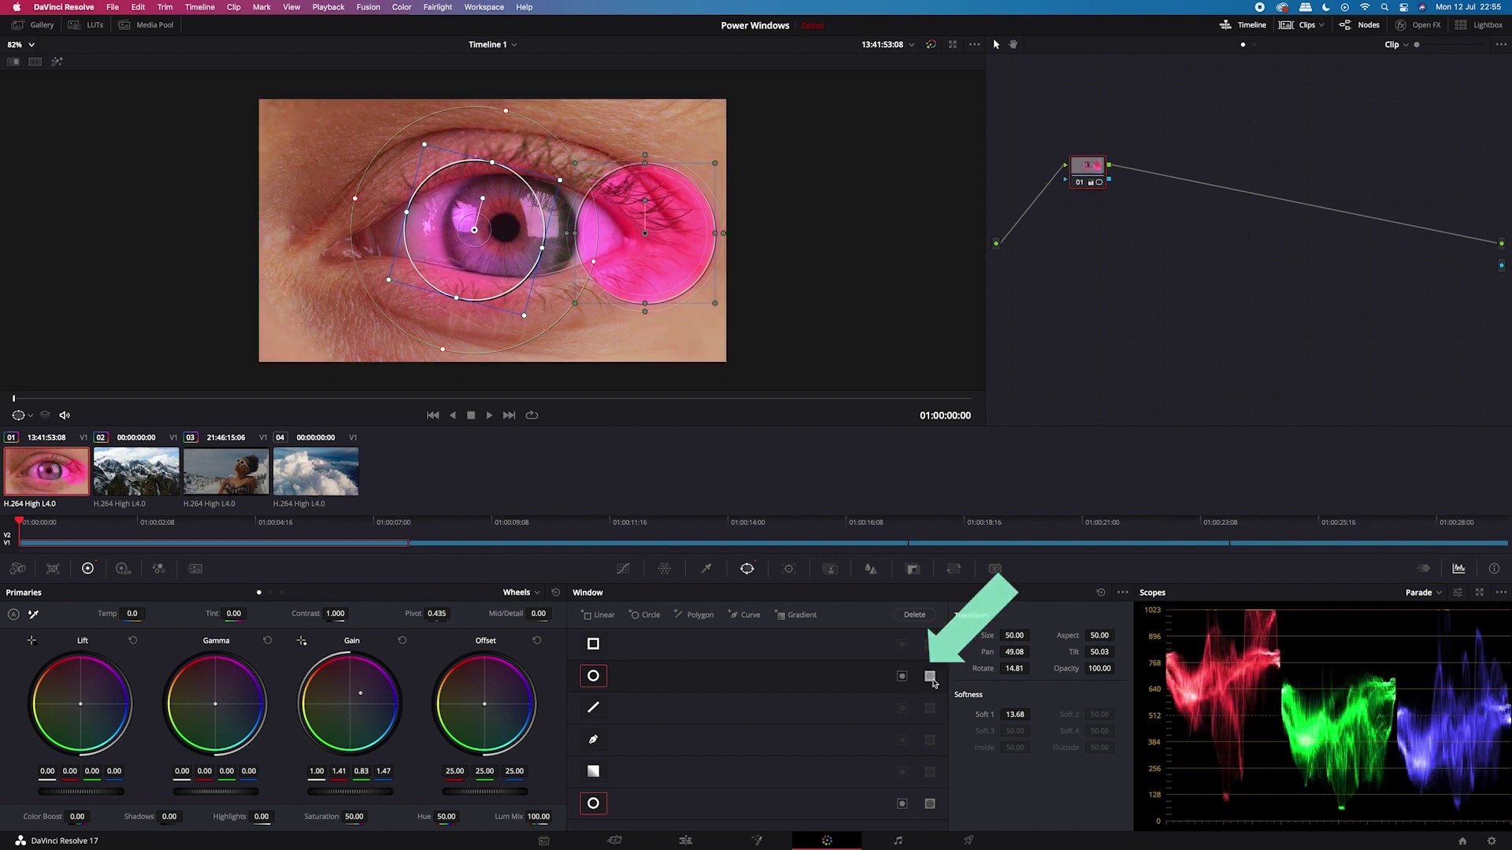
pyautogui.click(930, 676)
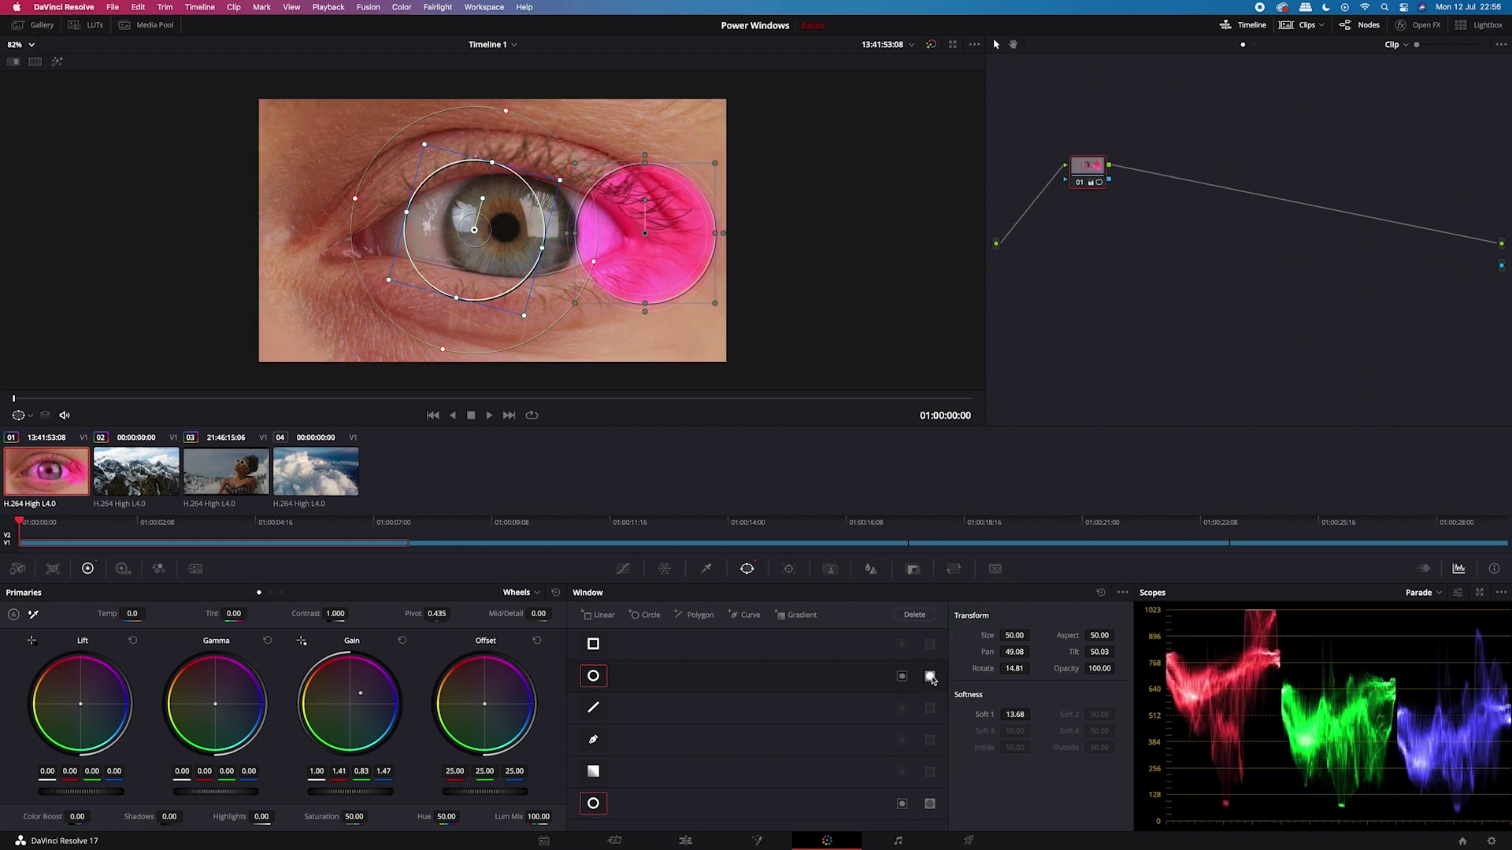
pyautogui.moveTo(528, 316); pyautogui.dragTo(645, 233)
pyautogui.moveTo(980, 290); pyautogui.dragTo(696, 264)
pyautogui.moveTo(972, 266); pyautogui.dragTo(757, 262)
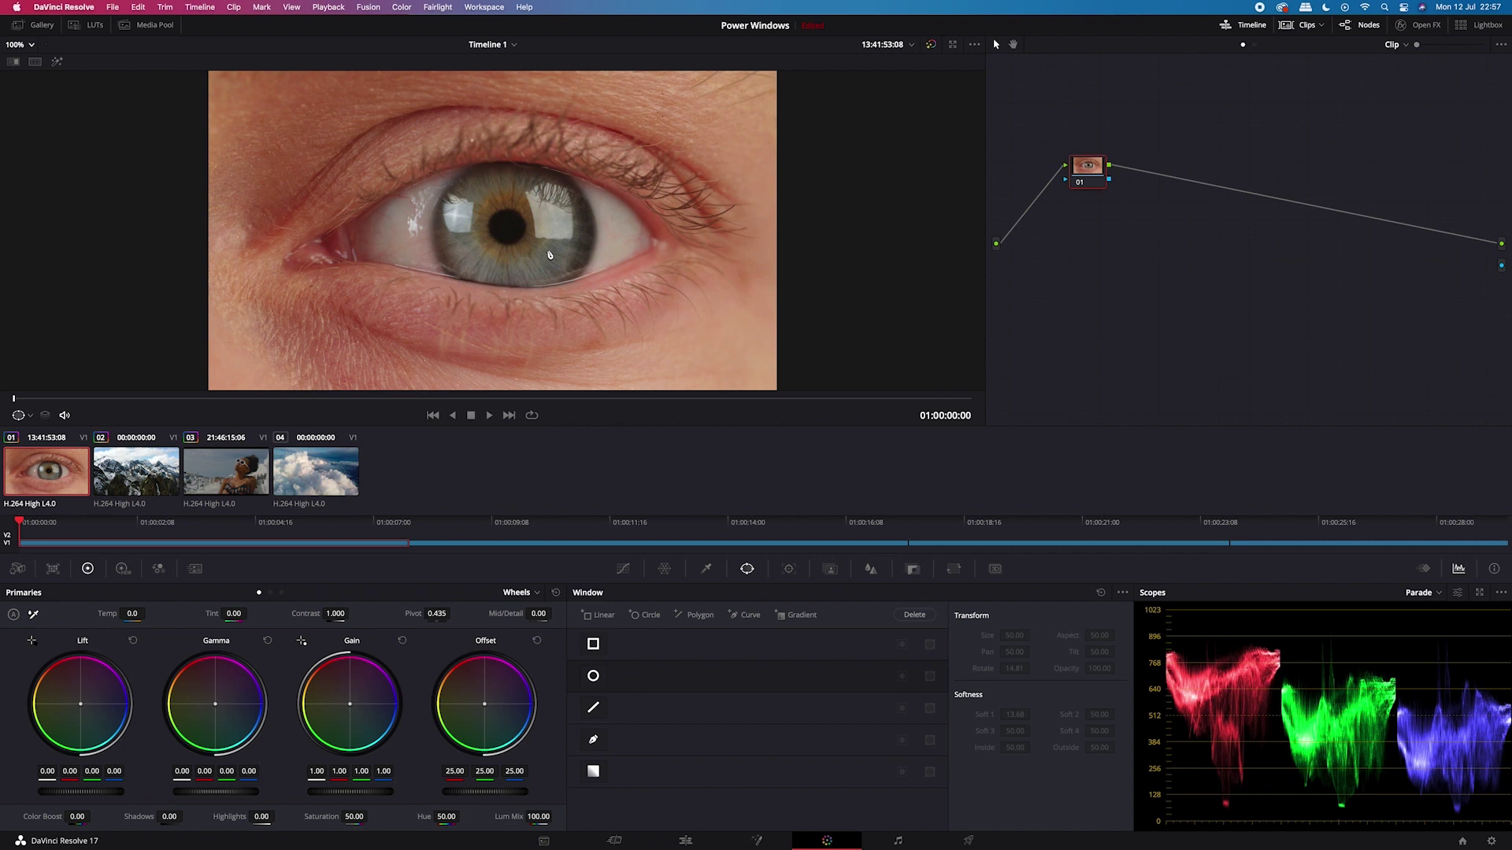
# - Start a new Curve window on the eye clip's node
pyautogui.click(594, 742)
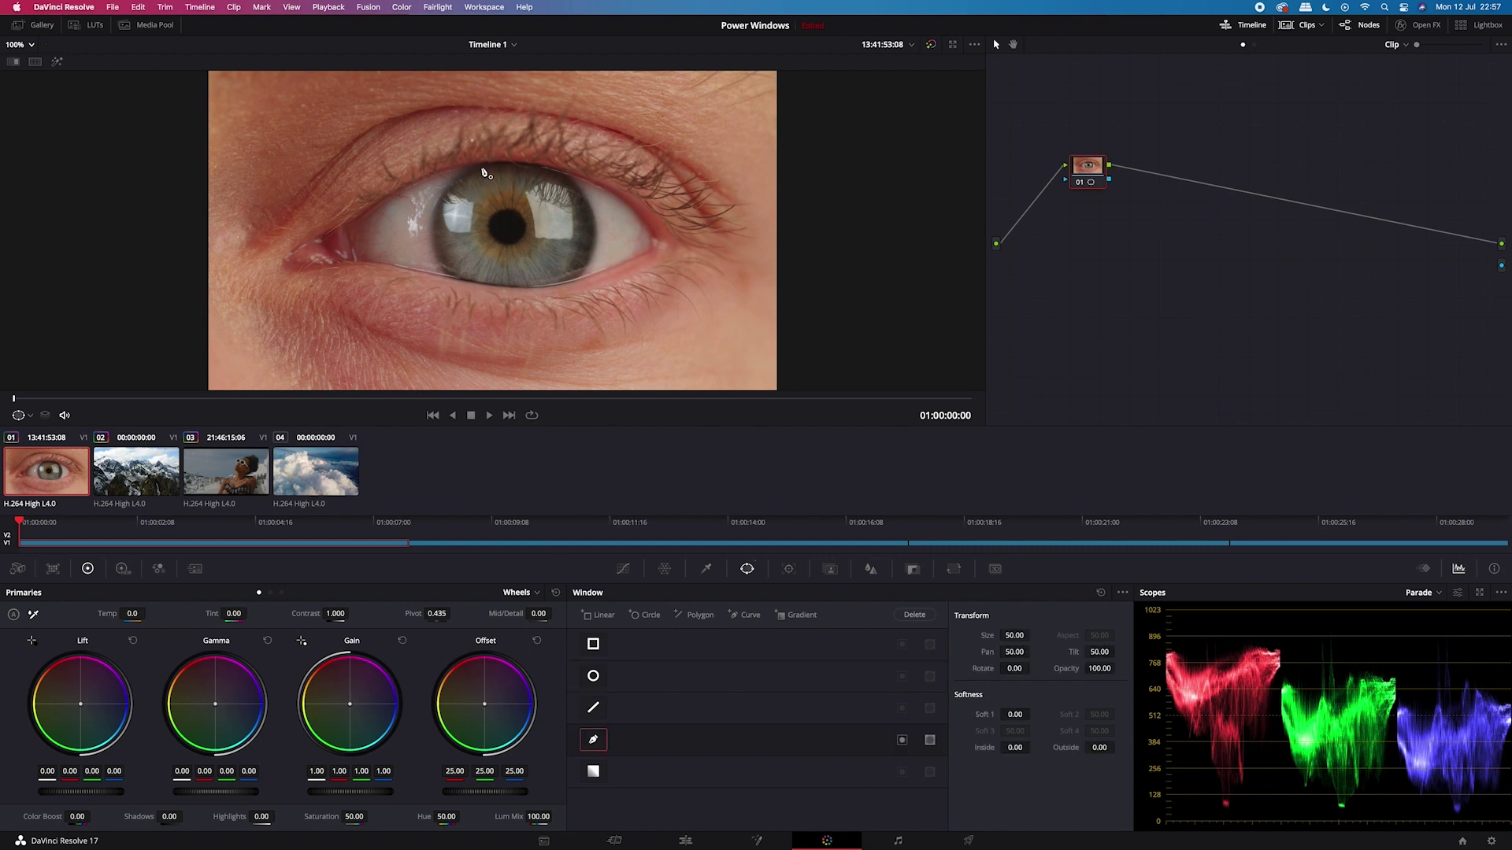
# - Place eight points around the eye opening and close the curve on the first point
pyautogui.click(510, 162)
pyautogui.click(460, 178)
pyautogui.click(432, 217)
pyautogui.moveTo(445, 269); pyautogui.dragTo(455, 278)
pyautogui.click(556, 283)
pyautogui.moveTo(593, 250); pyautogui.dragTo(595, 243)
pyautogui.click(590, 206)
pyautogui.click(540, 167)
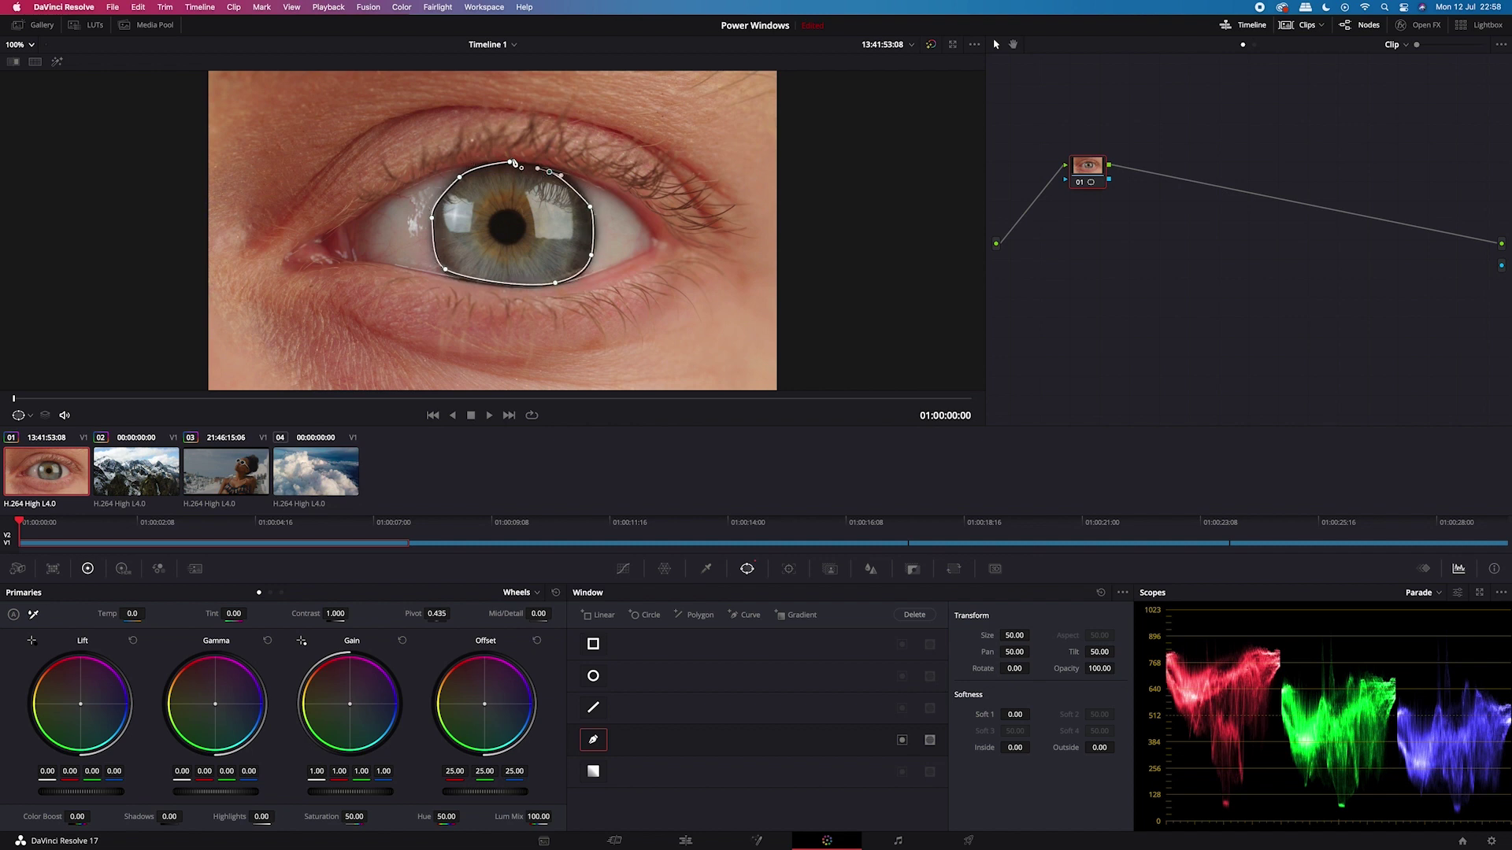
pyautogui.click(511, 162)
# - Refine the outline's upper-right and lower points with Highlight mode showing the window against grey
pyautogui.moveTo(540, 168); pyautogui.dragTo(585, 196)
pyautogui.click(57, 61)
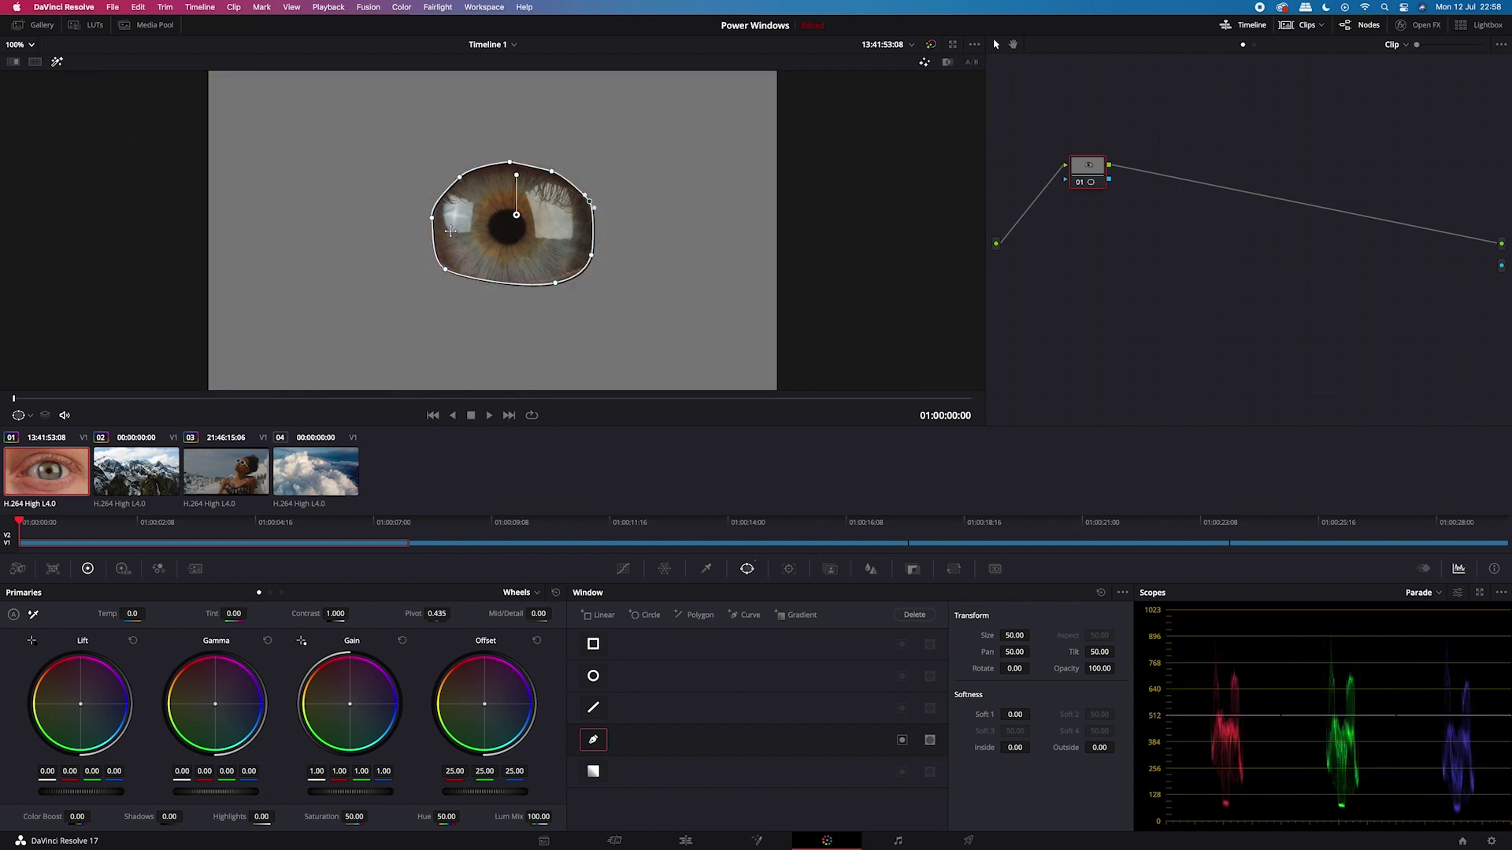
pyautogui.moveTo(555, 283); pyautogui.dragTo(555, 289)
pyautogui.moveTo(446, 270); pyautogui.dragTo(450, 278)
# - Sample the iris colours with the qualifier eyedropper and set Matte Finesse Denoise to 18.4
pyautogui.click(708, 569)
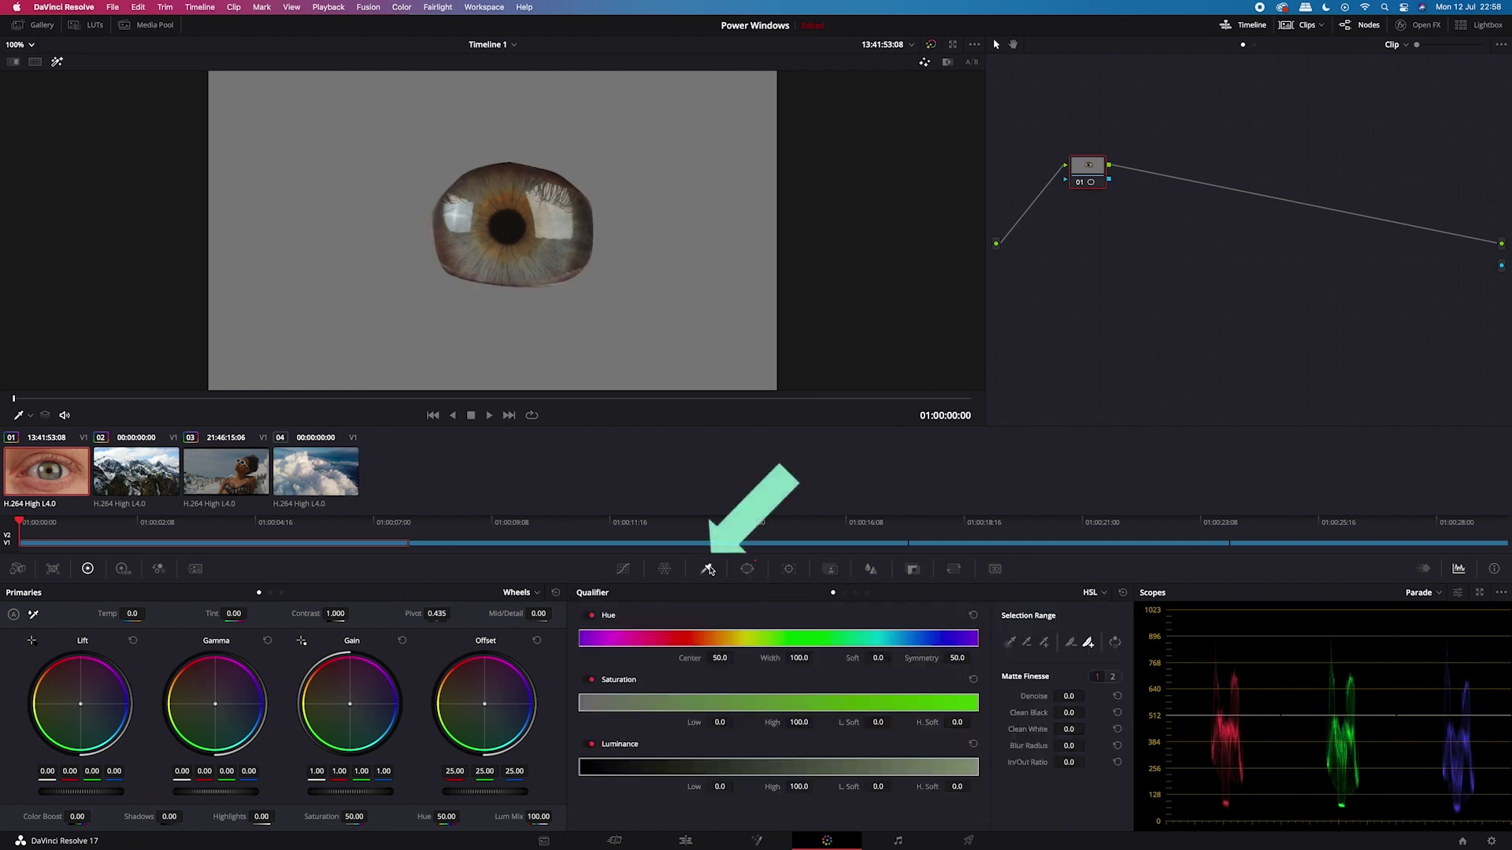
pyautogui.click(1009, 643)
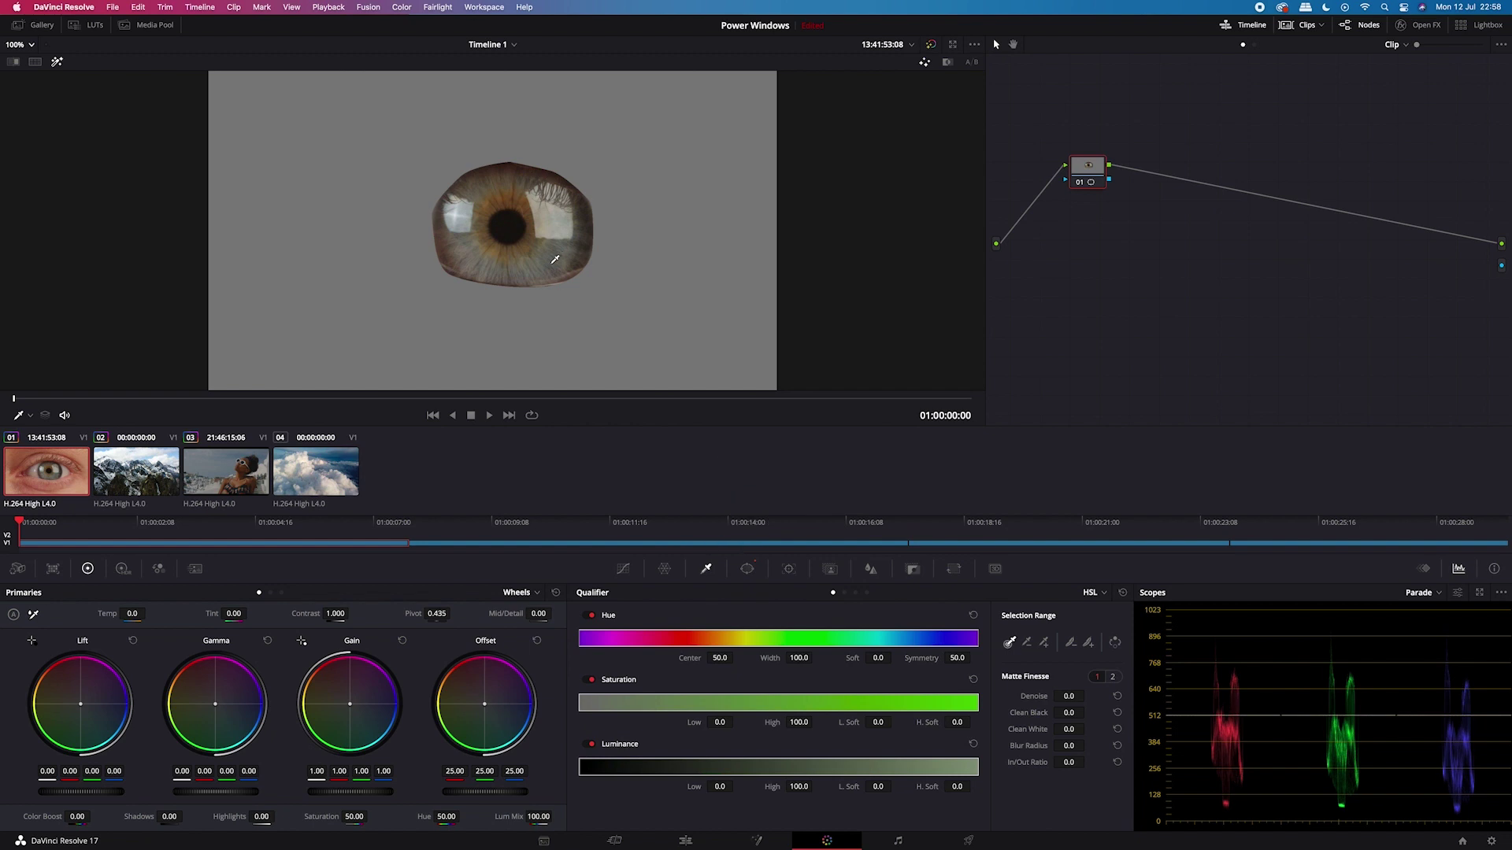
pyautogui.moveTo(555, 259); pyautogui.dragTo(560, 258)
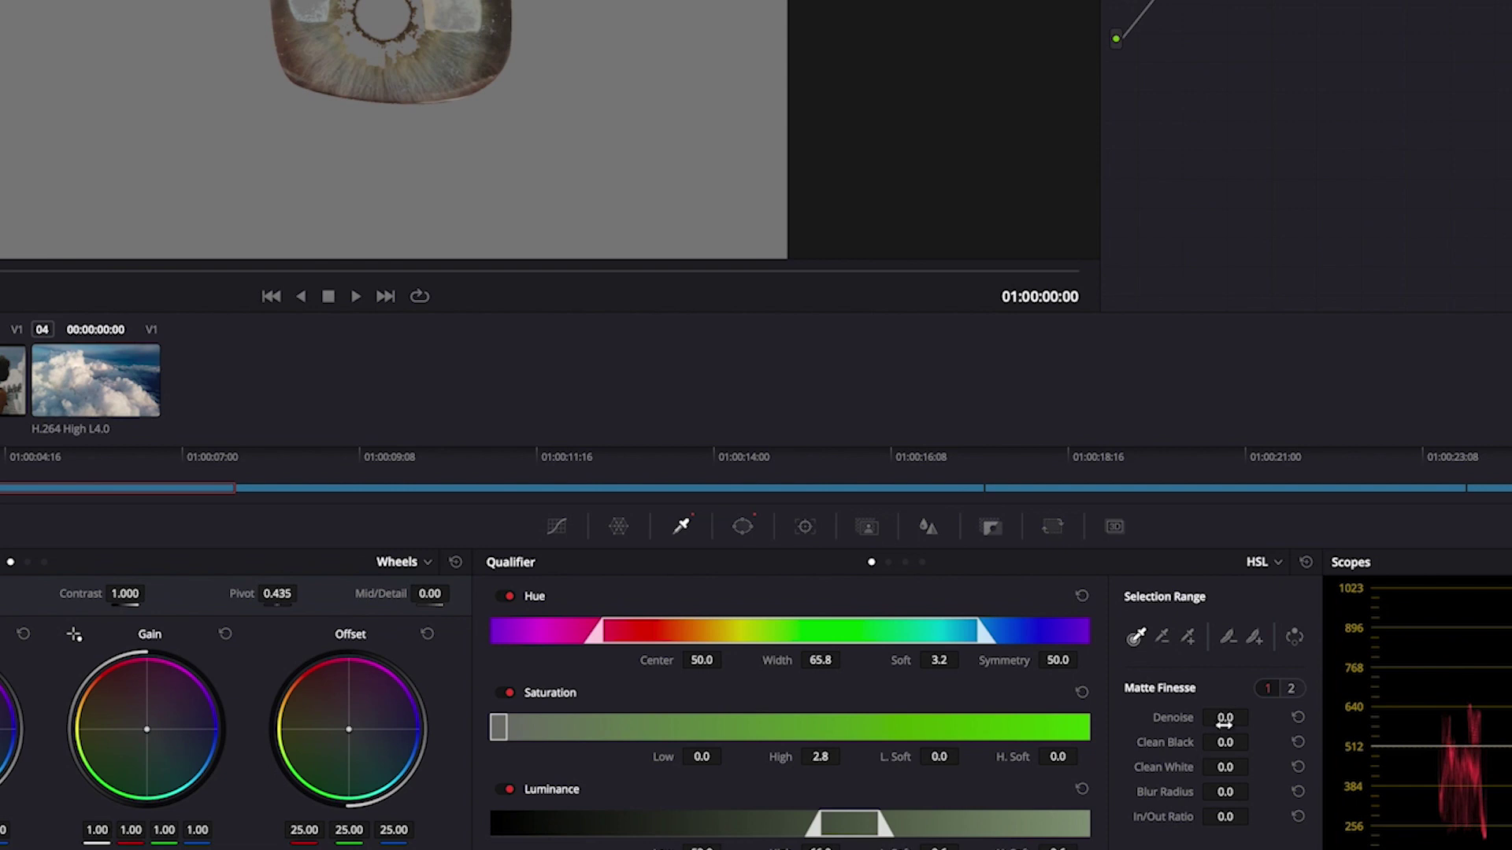
pyautogui.moveTo(1224, 723); pyautogui.dragTo(1226, 767)
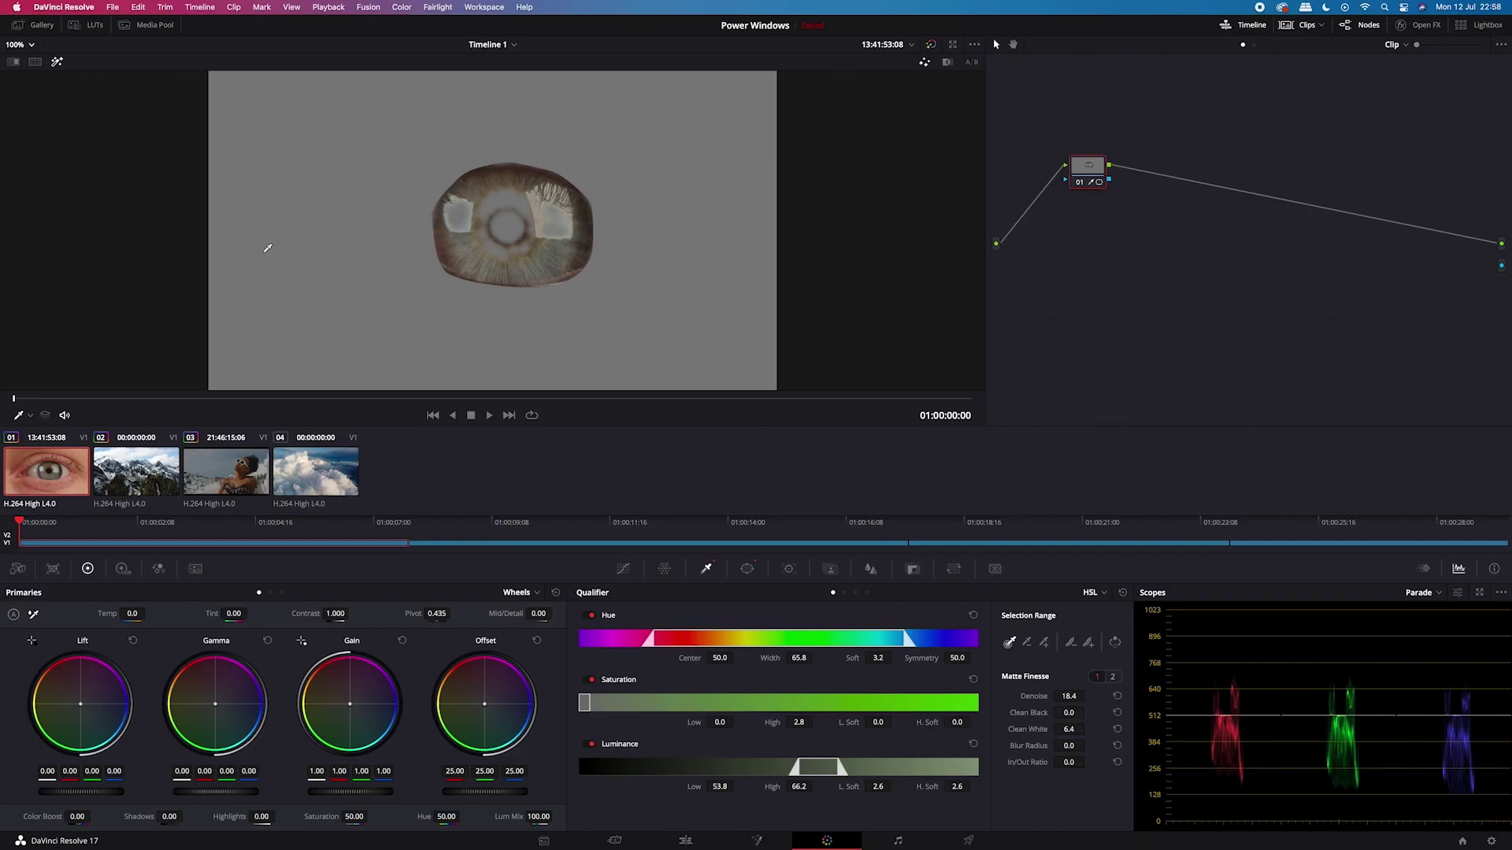
# - Turn off Highlight and shift Gamma to red −0.05, green and blue +0.01
pyautogui.click(57, 63)
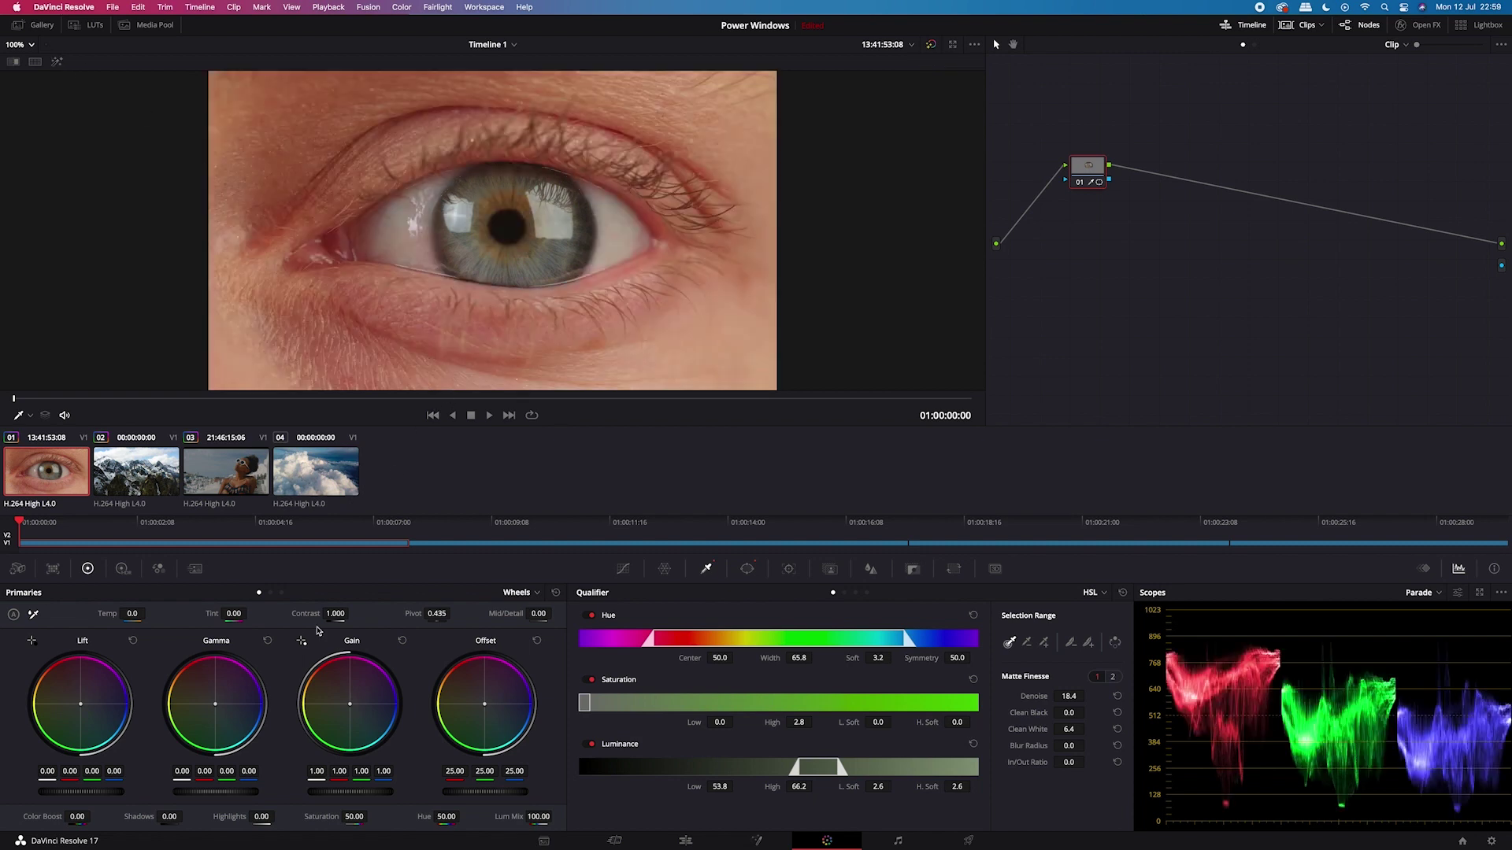
pyautogui.moveTo(217, 706); pyautogui.dragTo(218, 713)
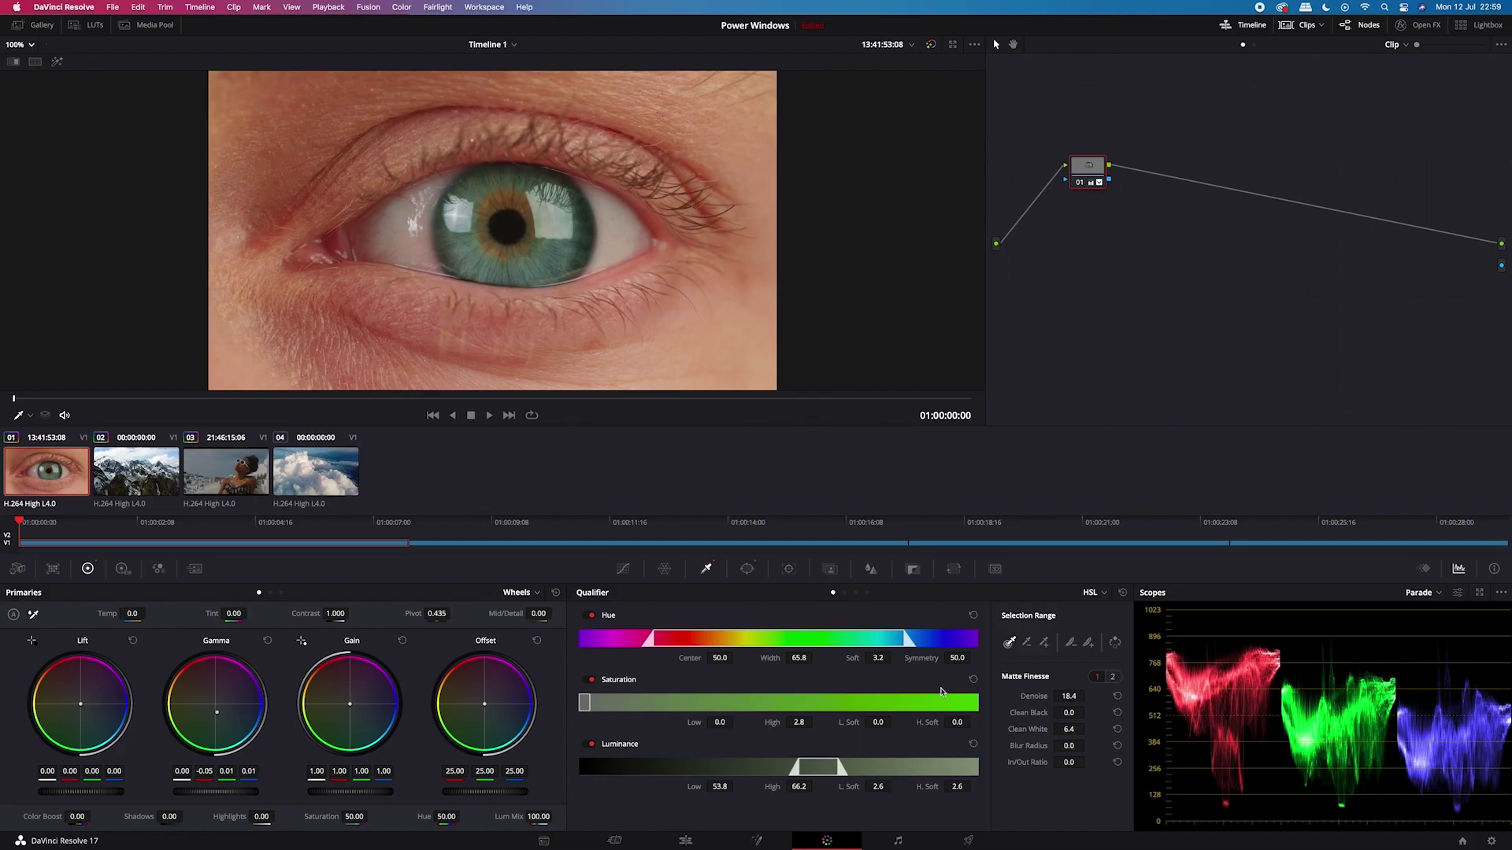
# - Set window softness Soft 1 6.92, Inside 4.26, Outside 2.32, hide the outline and play back
pyautogui.click(748, 568)
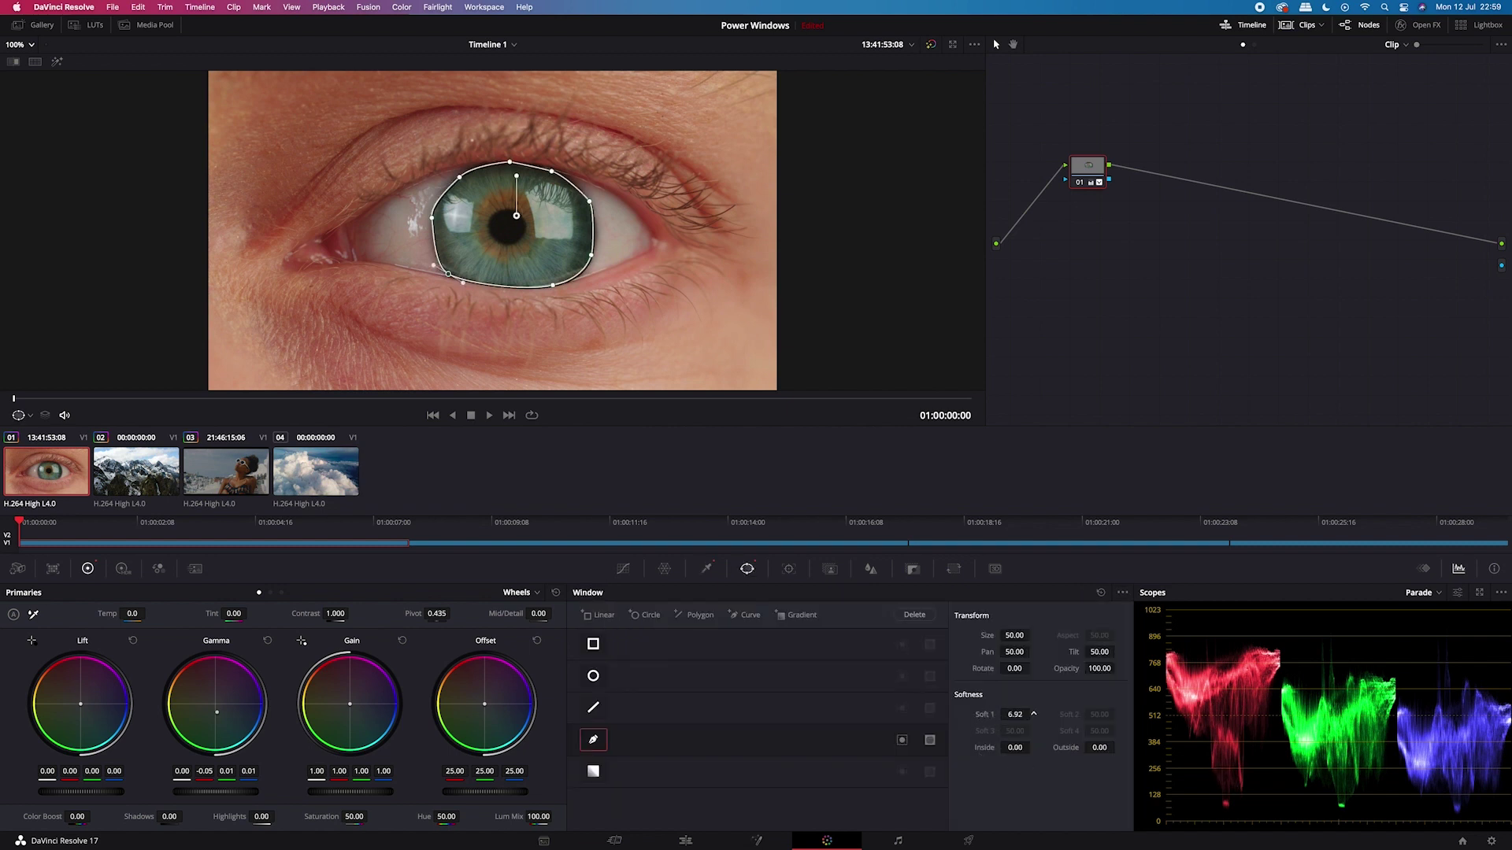
pyautogui.moveTo(1017, 748); pyautogui.dragTo(1118, 748)
pyautogui.click(21, 415)
pyautogui.click(24, 439)
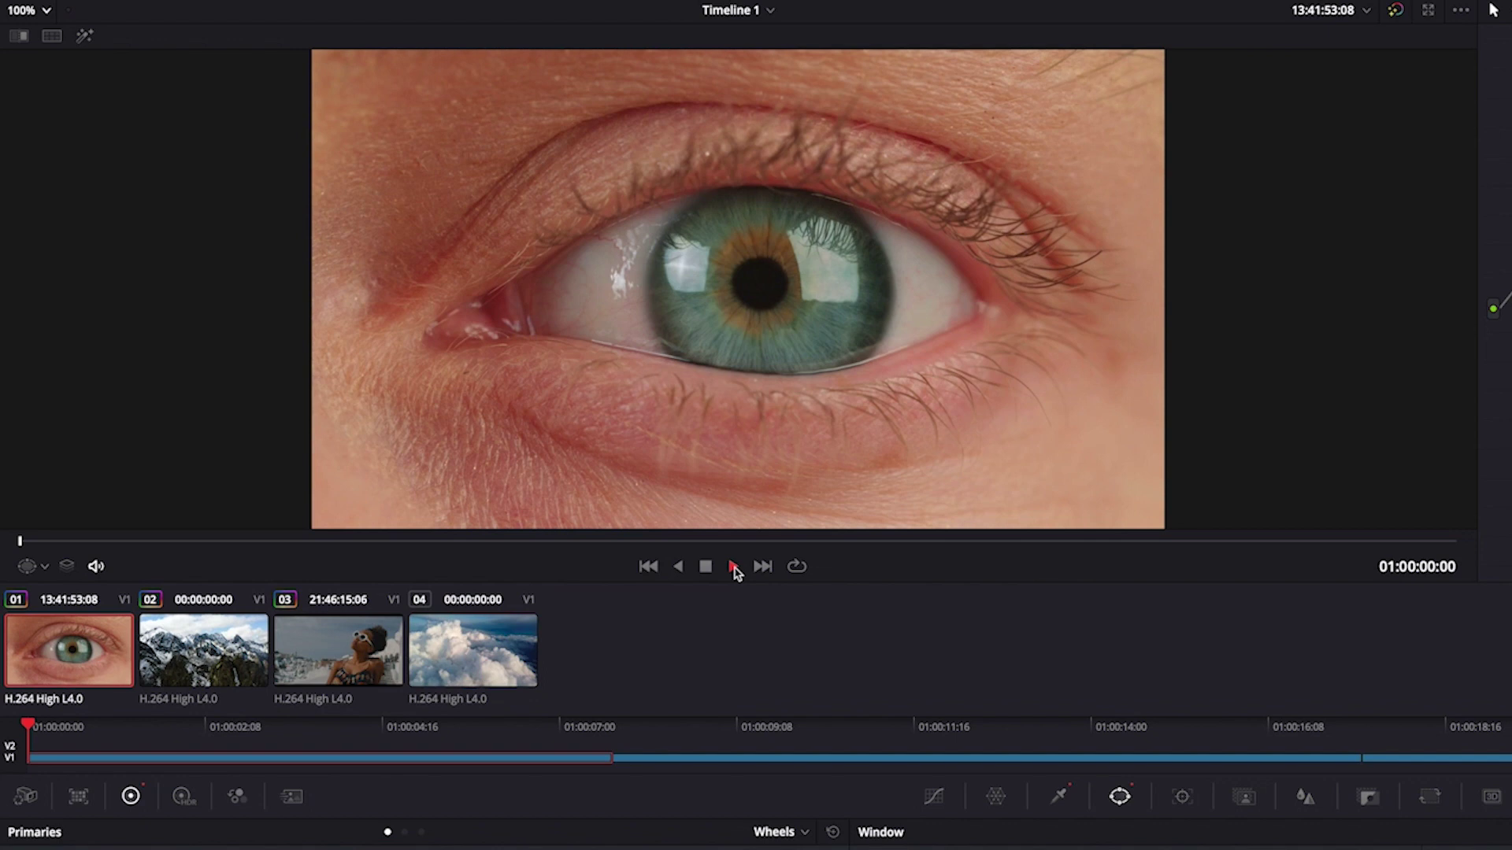
pyautogui.click(489, 415)
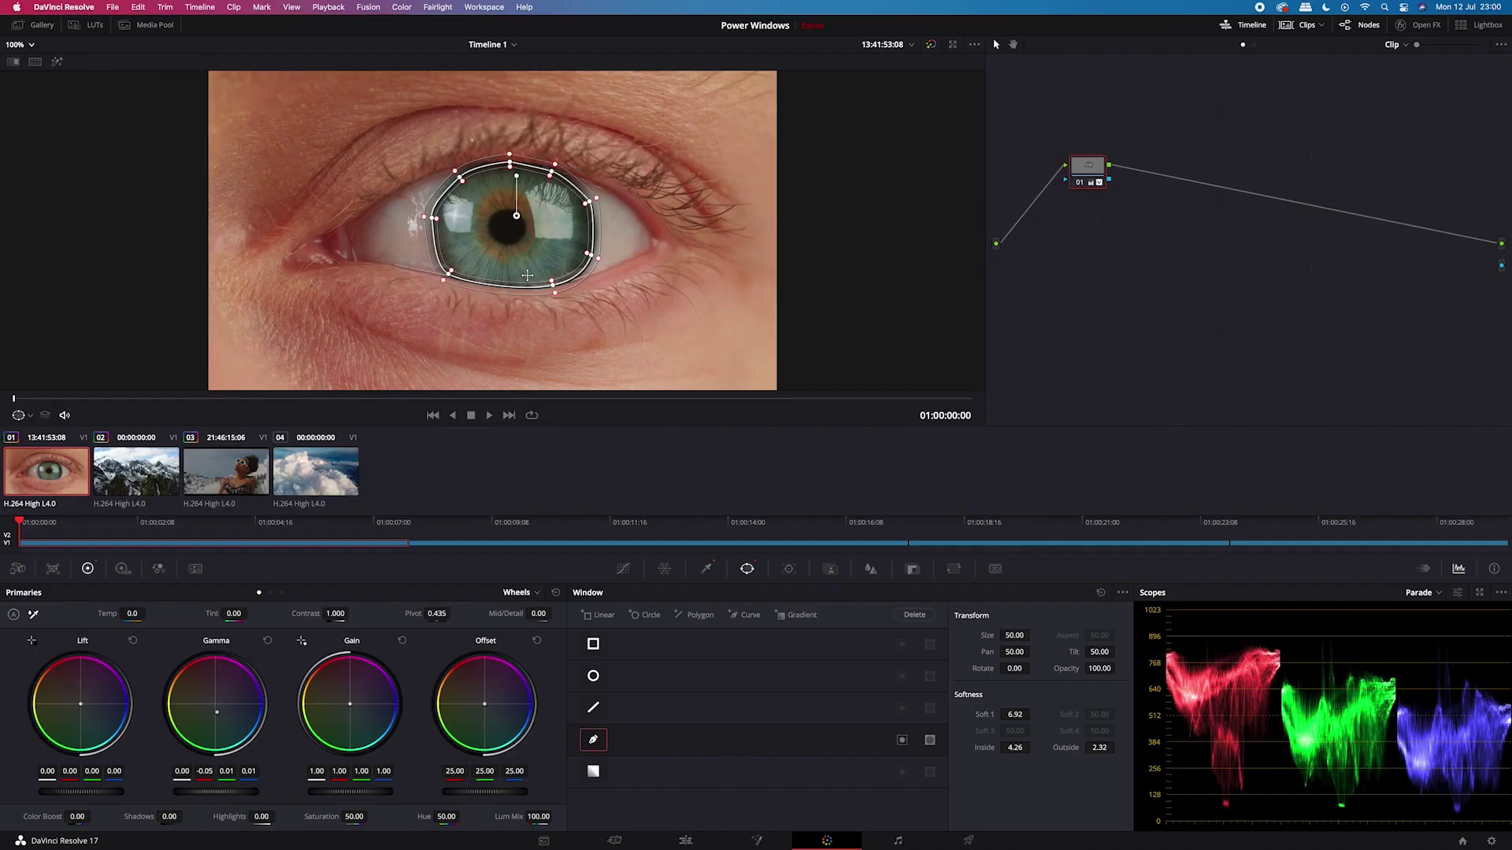
# - Track the iris window forward through the clip, then in reverse back to the first frame
pyautogui.click(788, 569)
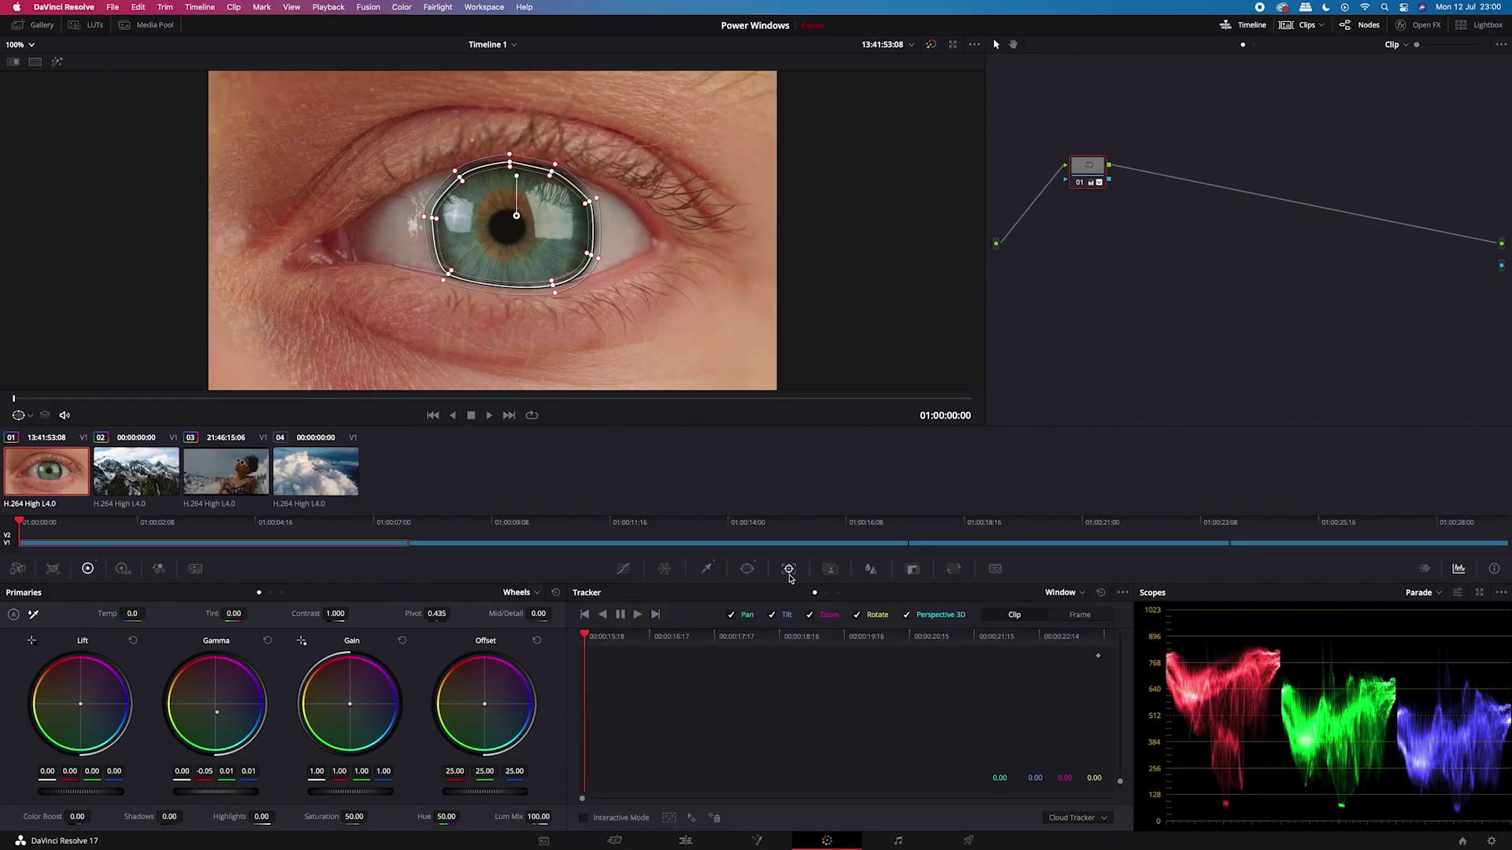
pyautogui.click(637, 616)
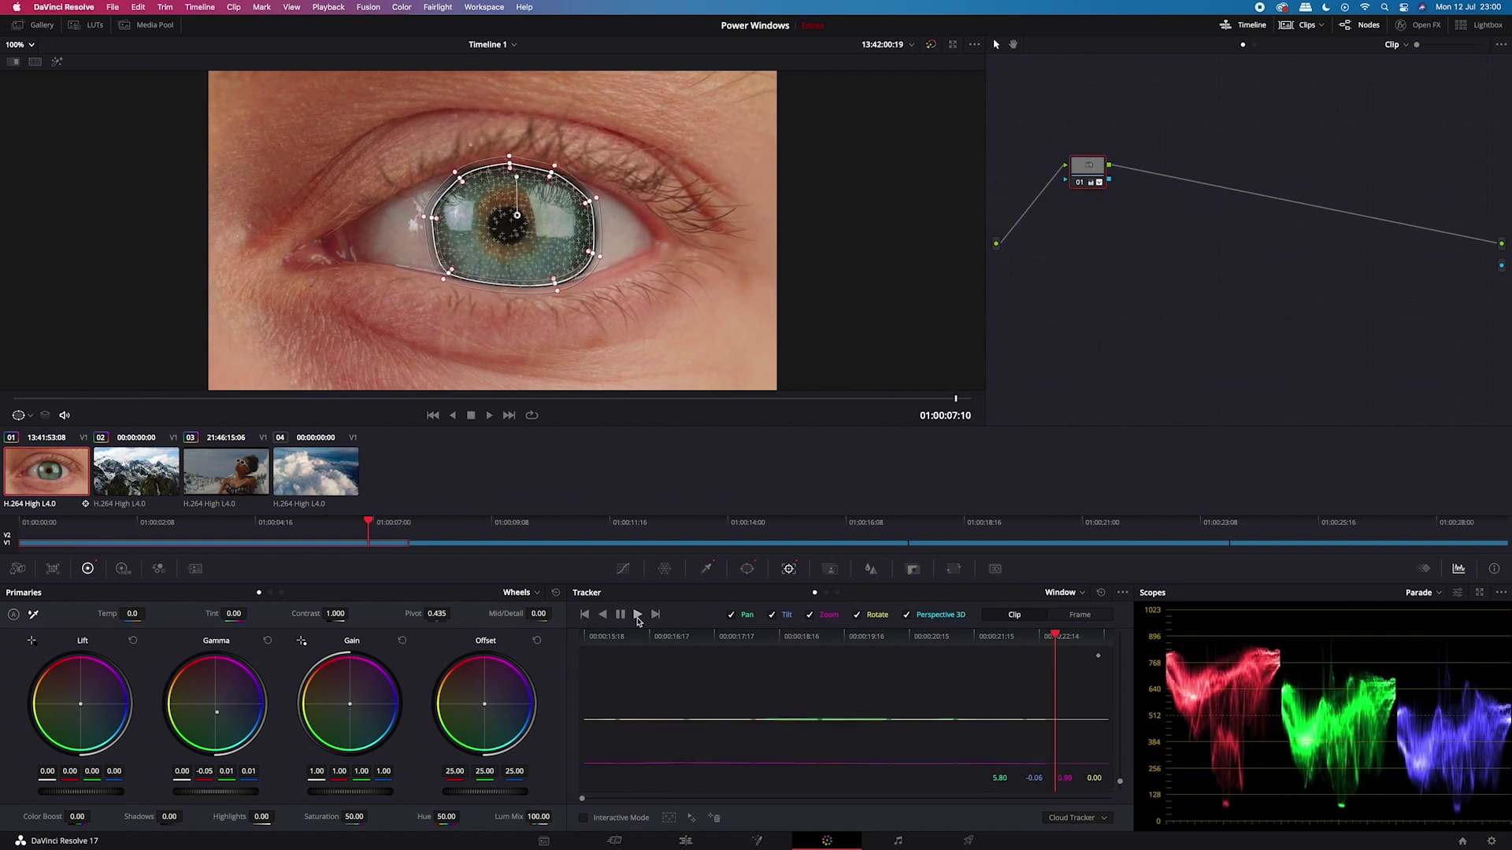
pyautogui.click(602, 615)
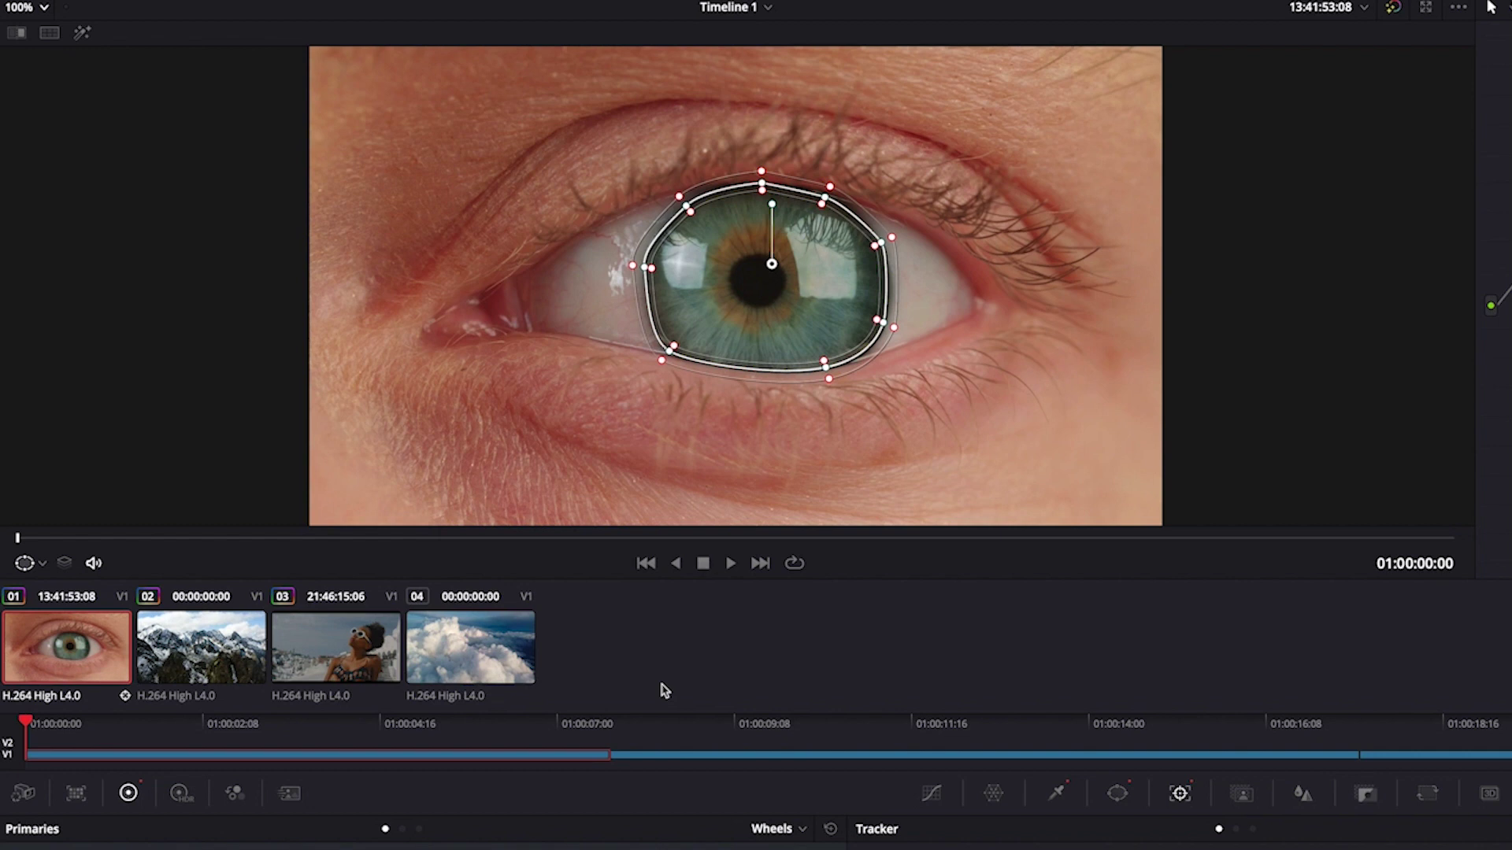
# - Load the mountain clip and add contrast with custom curves: raise the highlights, lower the shadows
pyautogui.click(205, 665)
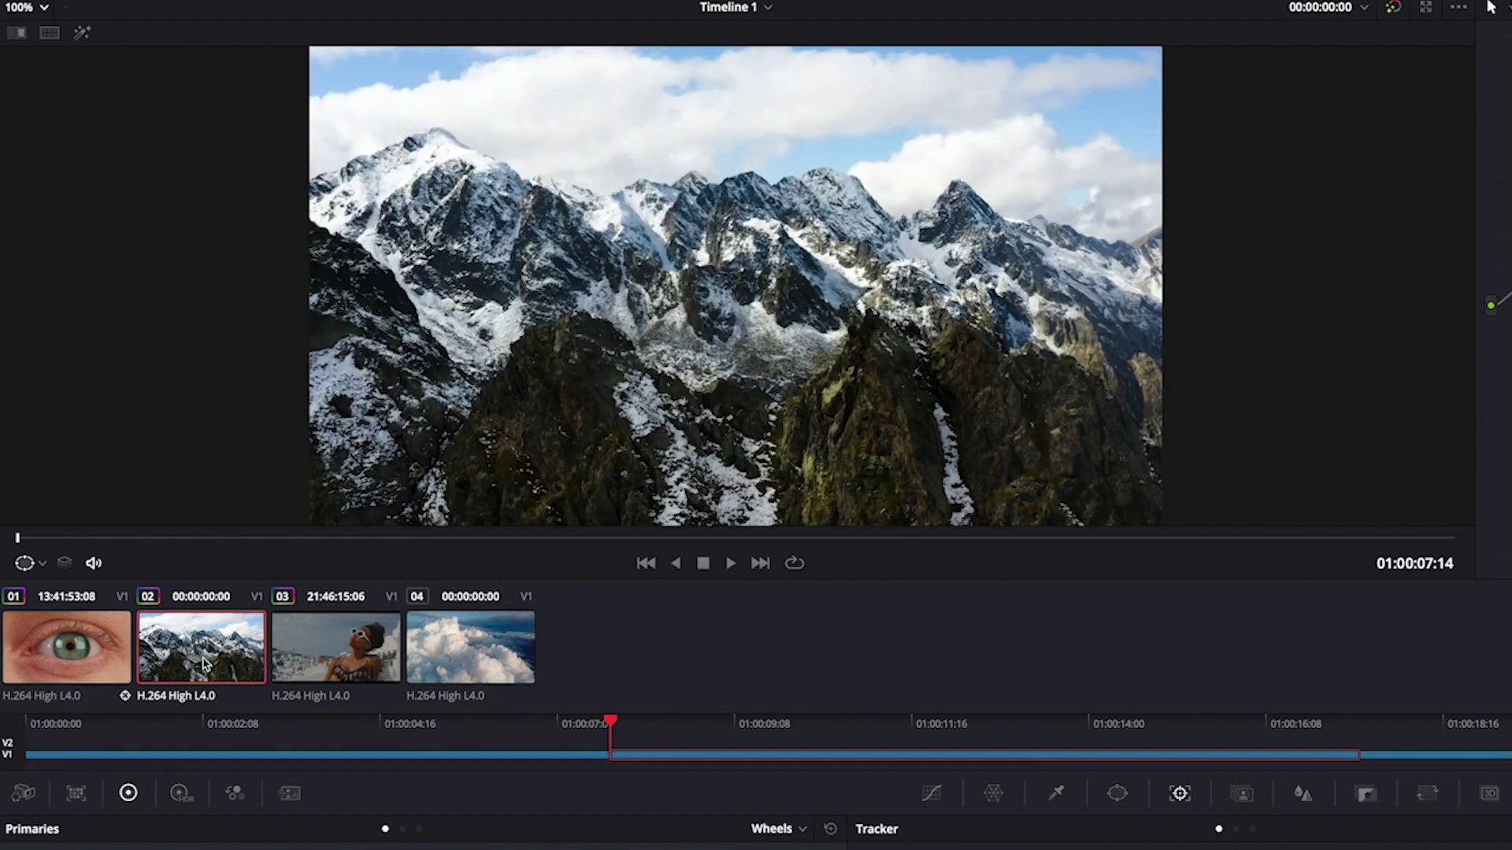
pyautogui.moveTo(18, 537)
pyautogui.mouseDown()
pyautogui.moveTo(575, 539)
pyautogui.moveTo(1053, 580)
pyautogui.moveTo(1319, 583)
pyautogui.moveTo(132, 518)
pyautogui.moveTo(1259, 557)
pyautogui.moveTo(411, 523)
pyautogui.moveTo(1192, 543)
pyautogui.moveTo(8, 533)
pyautogui.mouseUp()
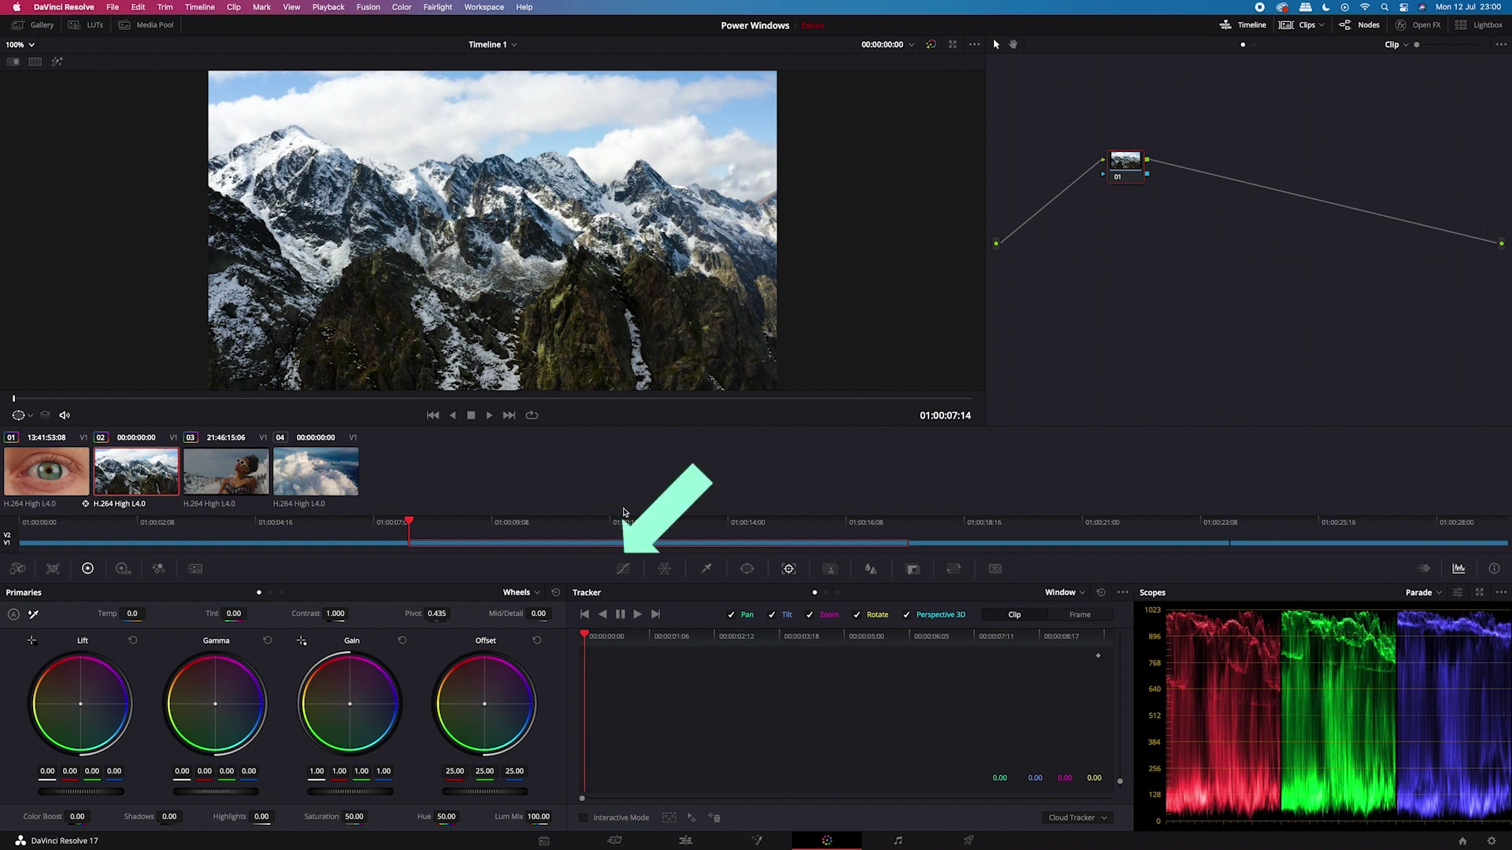
pyautogui.click(624, 569)
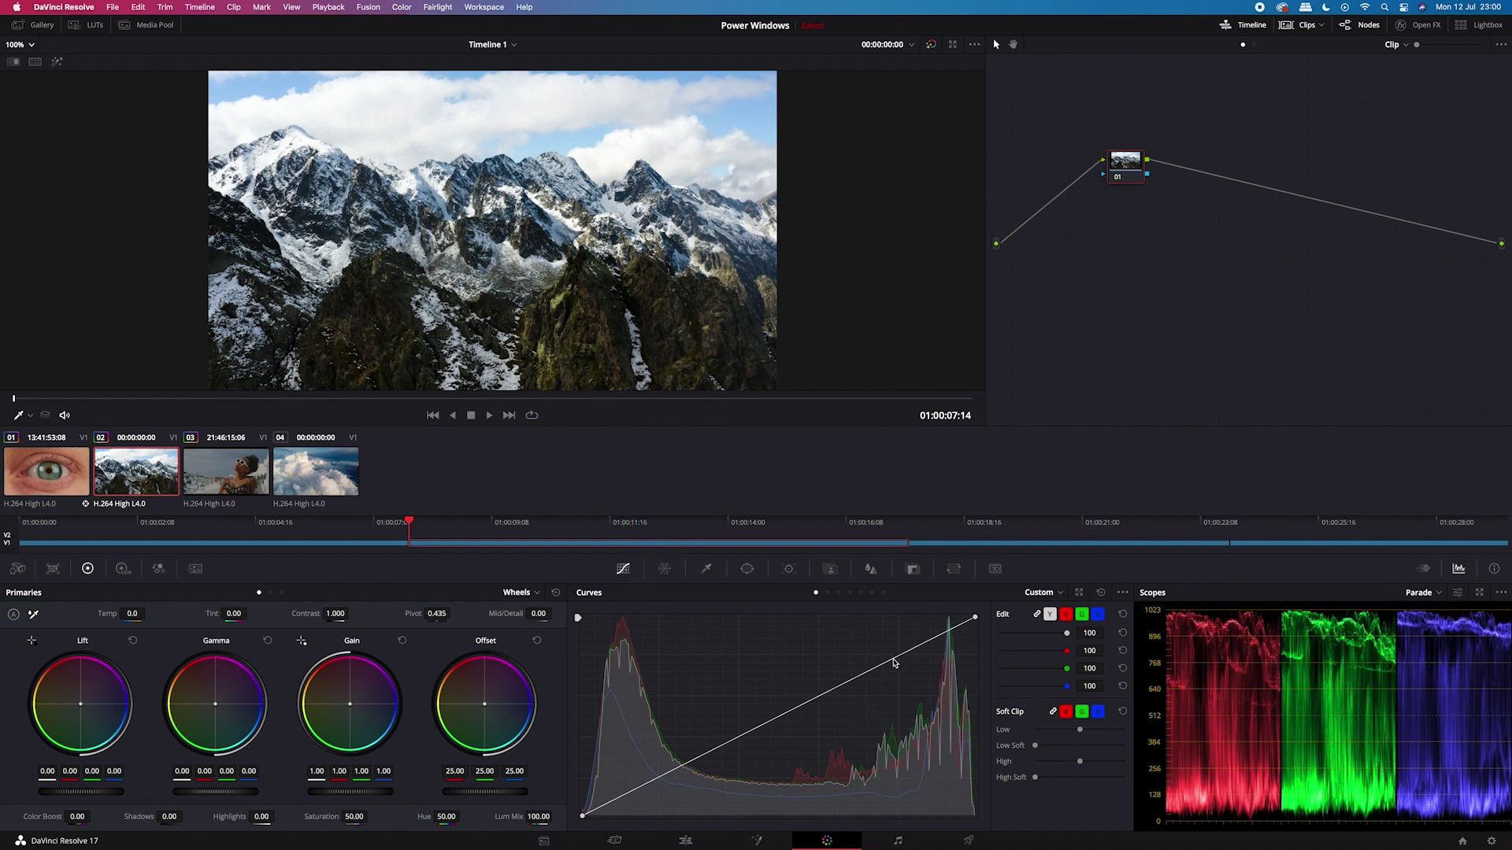
pyautogui.moveTo(893, 664); pyautogui.dragTo(884, 642)
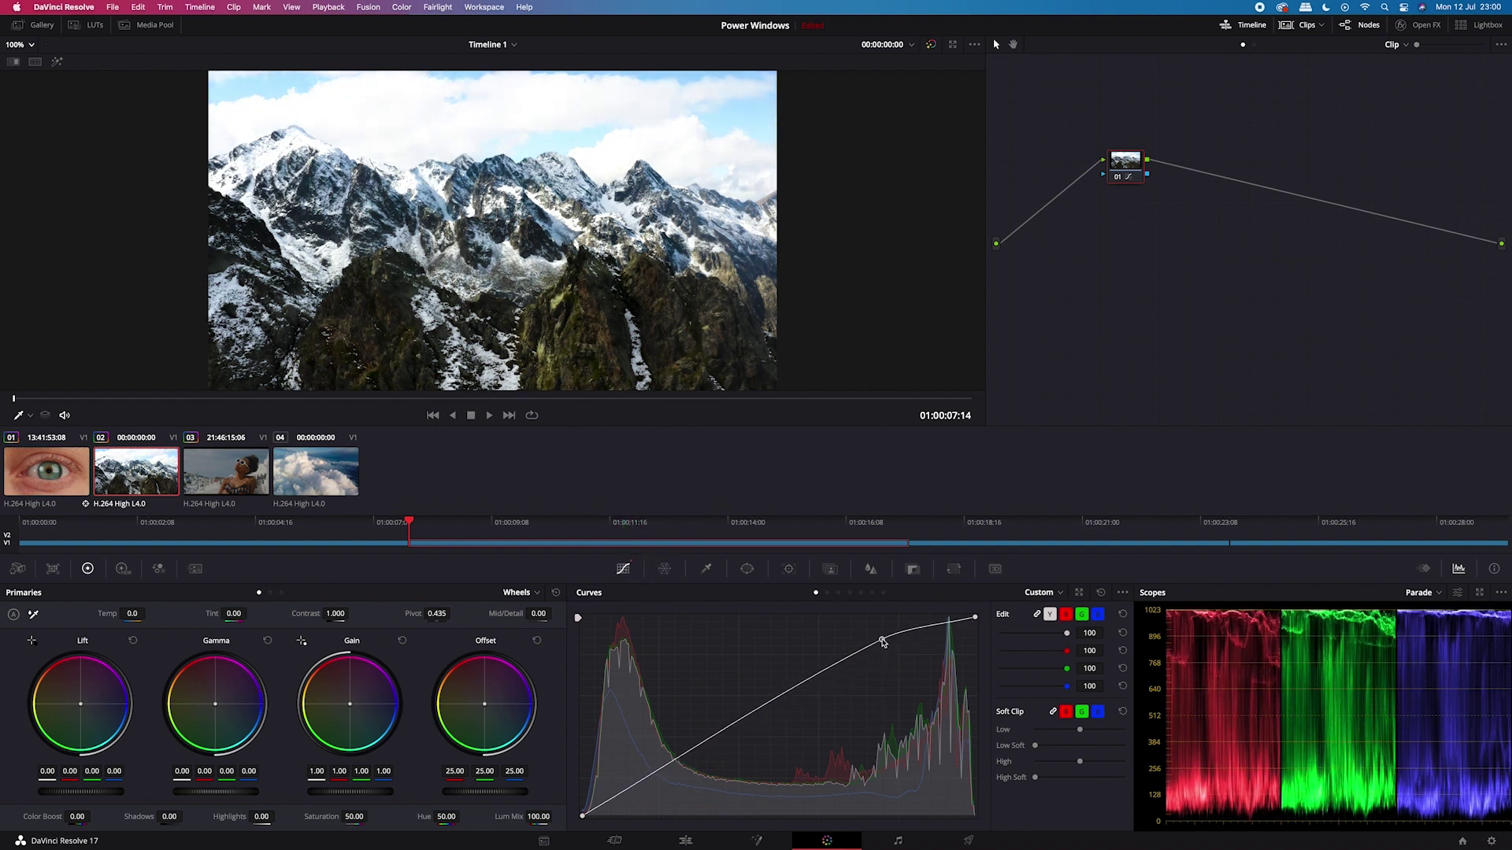
pyautogui.moveTo(685, 757); pyautogui.dragTo(687, 764)
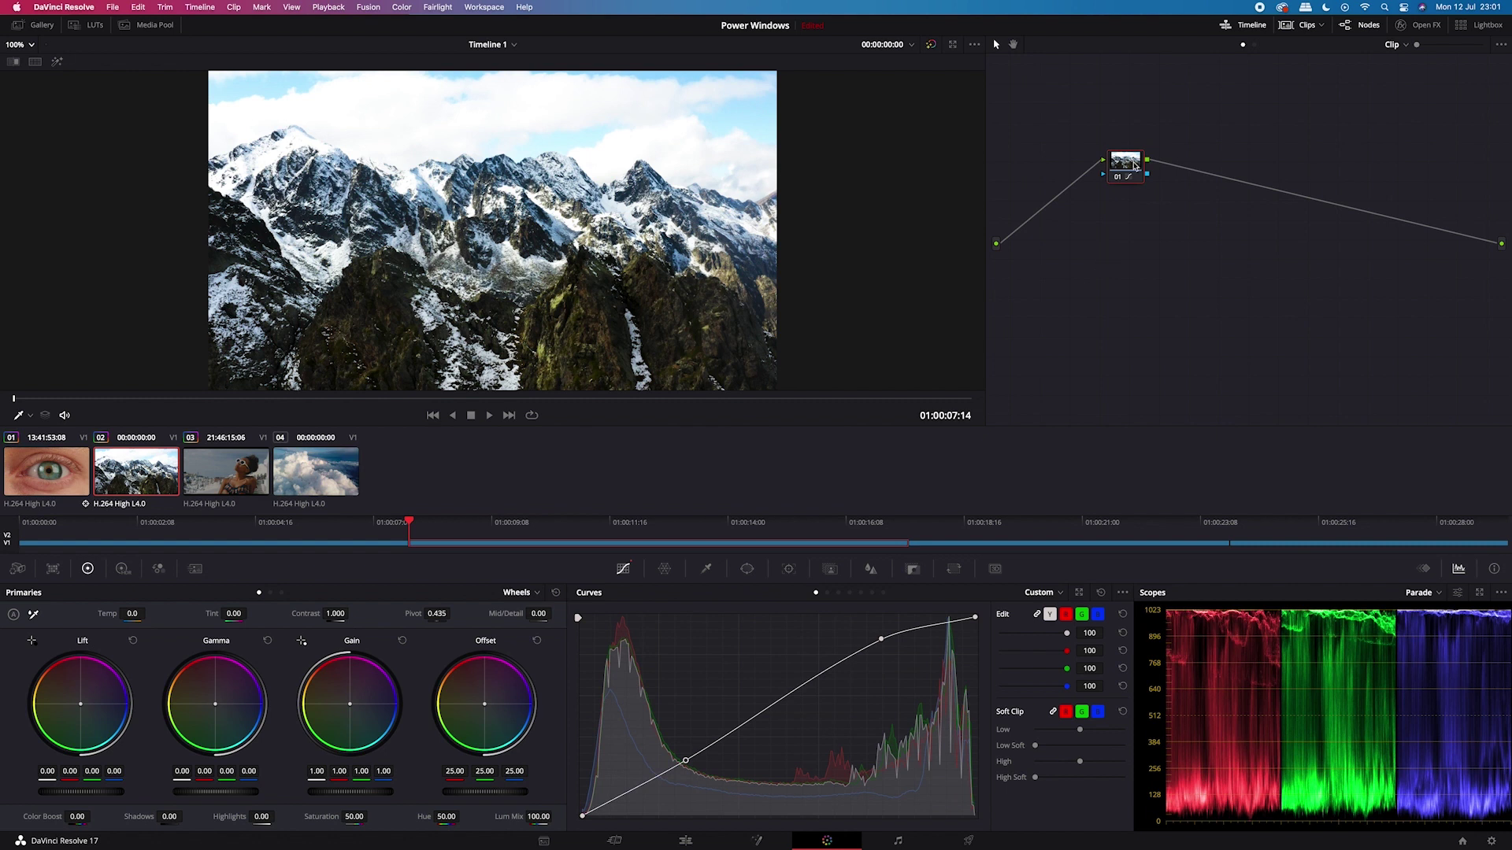
# - Add serial node 02 with a gradient window over the sky and peaks, softness 5.00, rotation 3.43
pyautogui.hotkey('alt', 's')
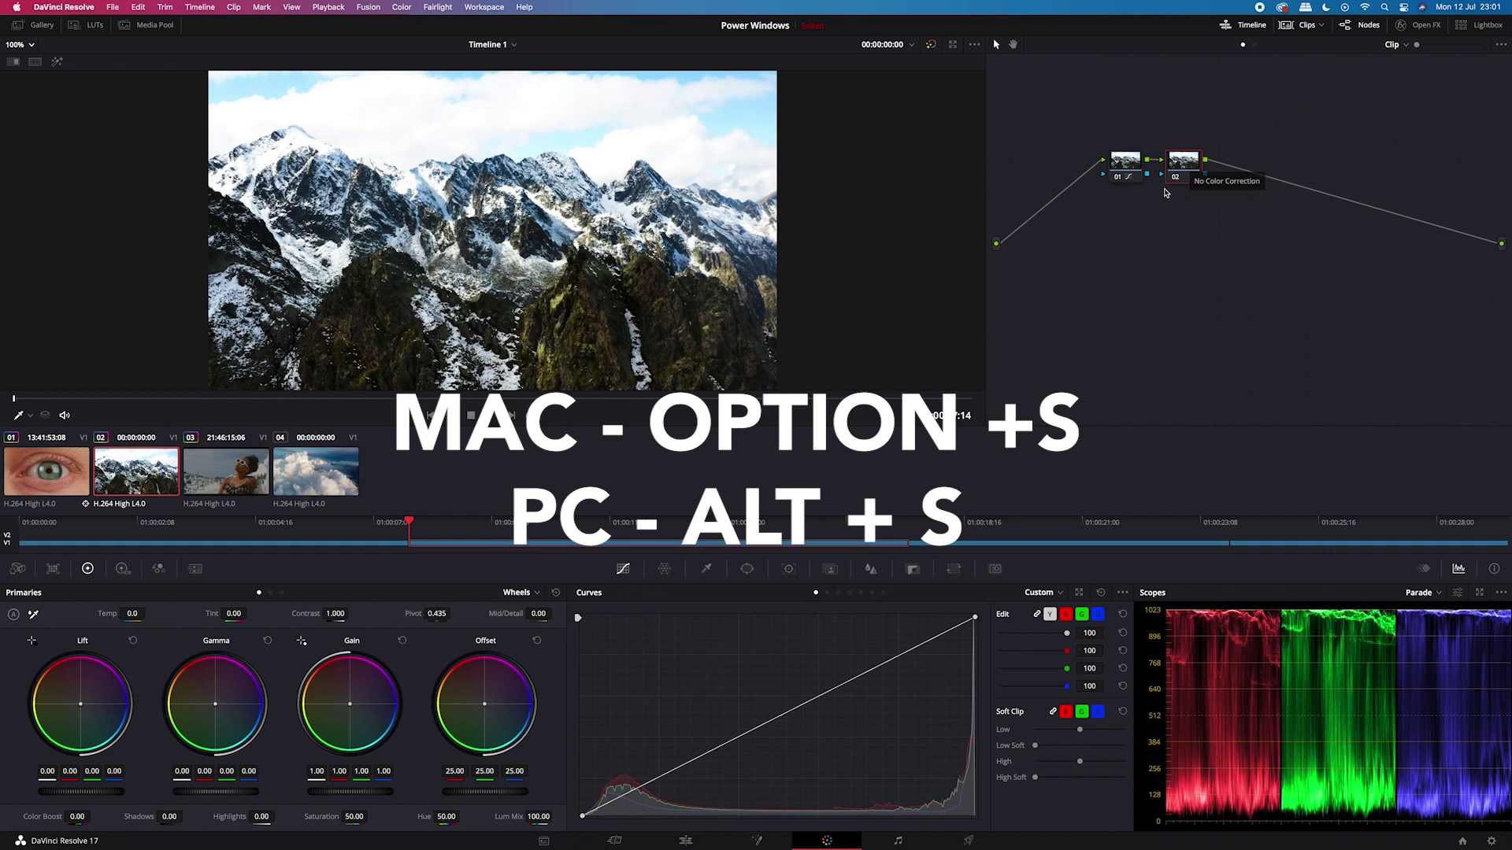
pyautogui.click(748, 570)
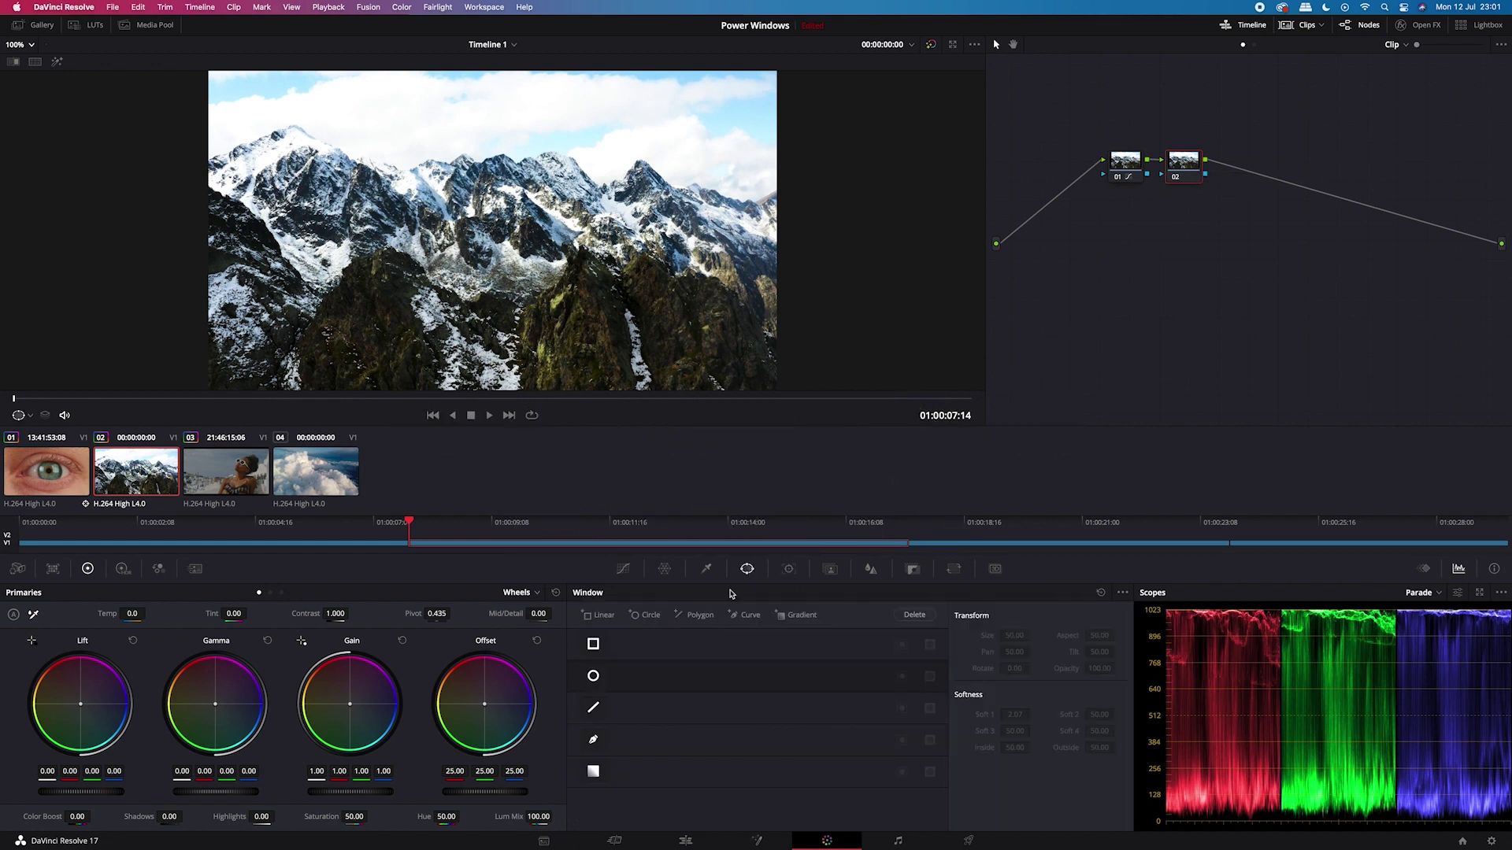
pyautogui.click(593, 772)
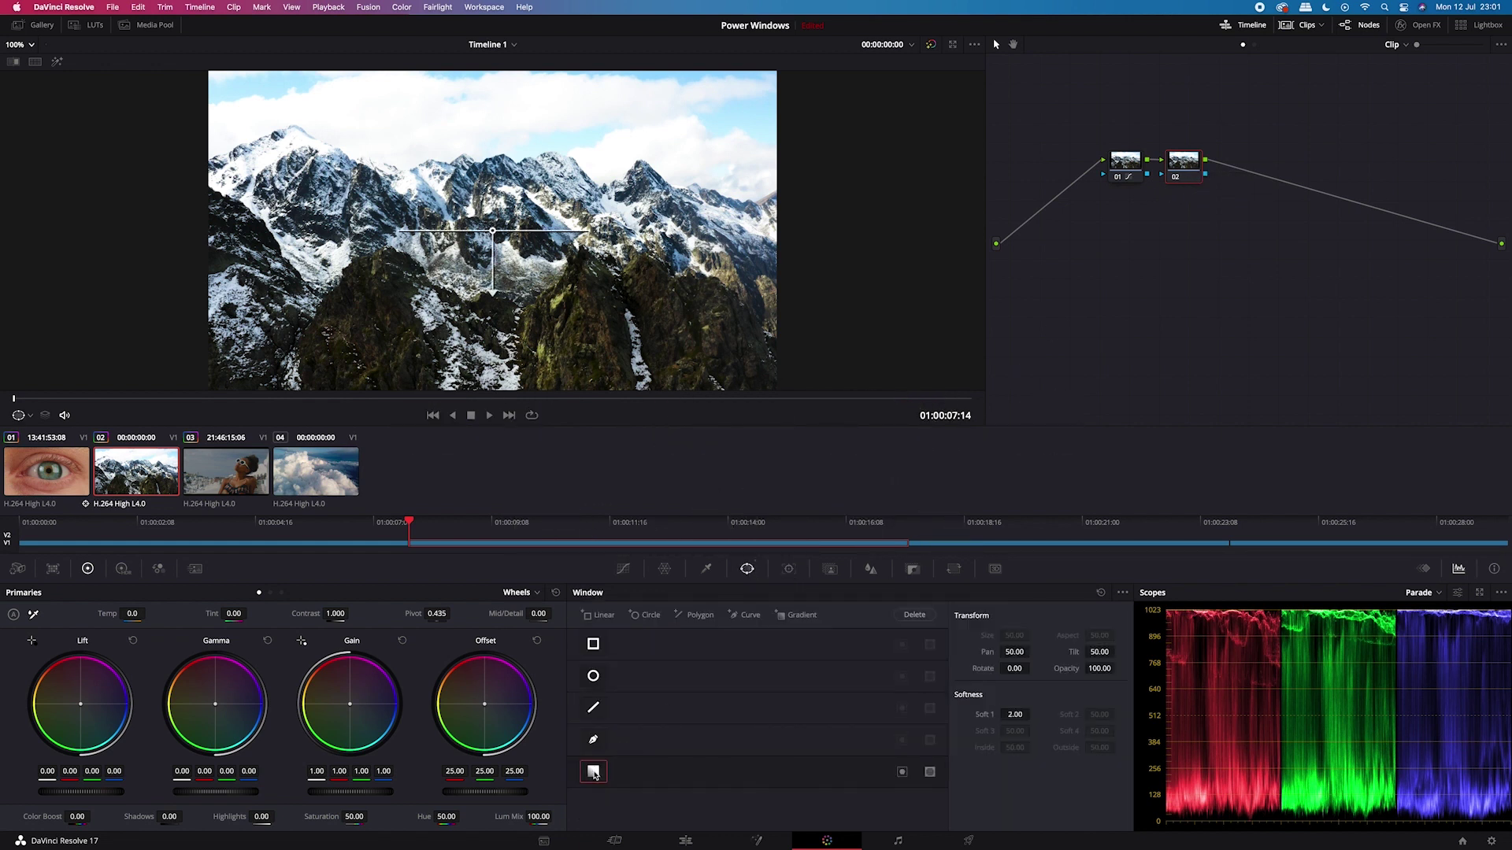
pyautogui.moveTo(492, 233); pyautogui.dragTo(494, 76)
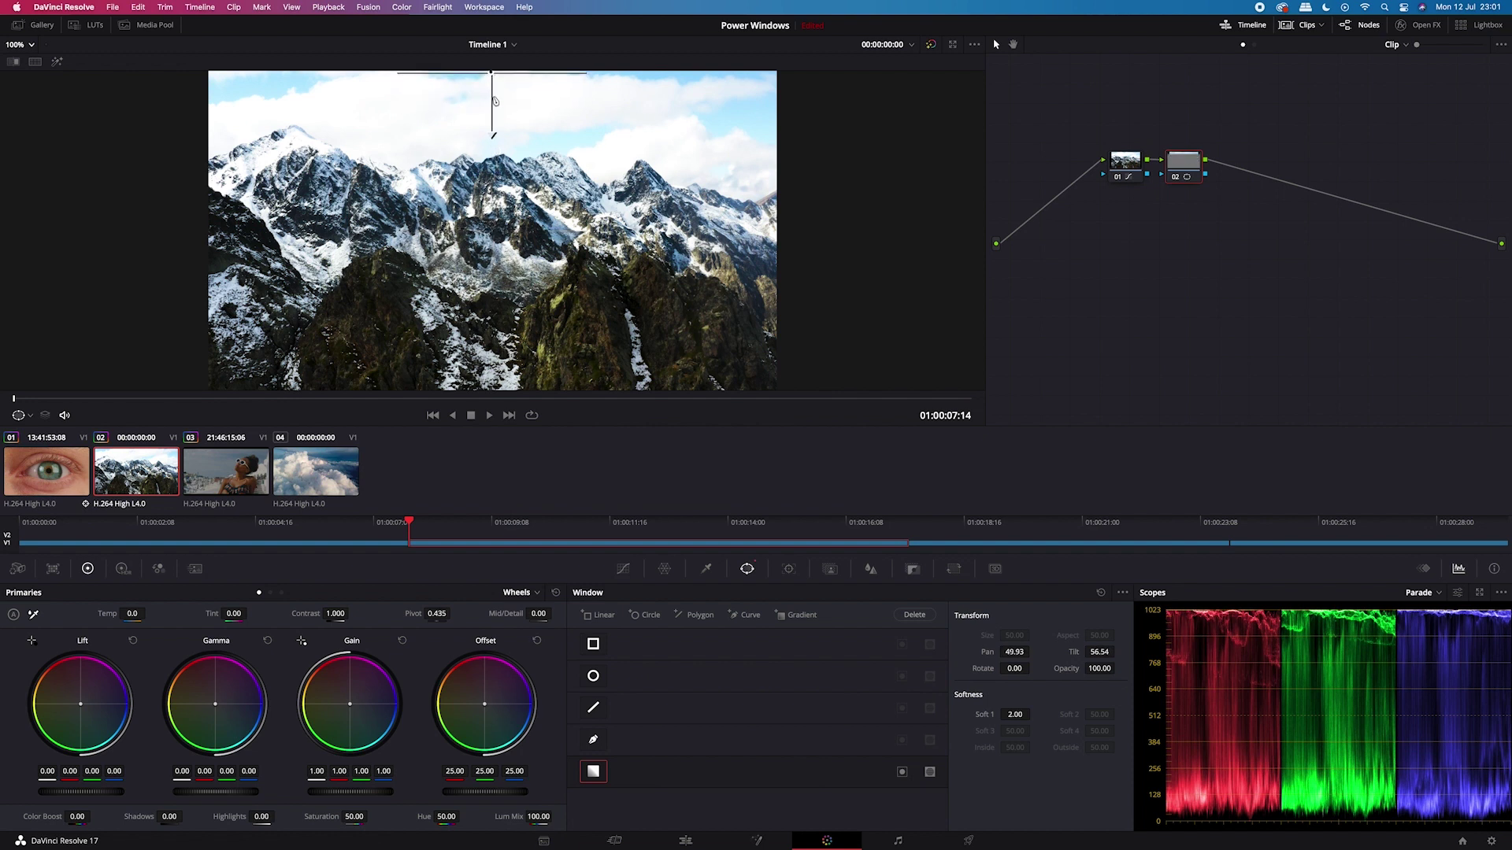
pyautogui.click(56, 63)
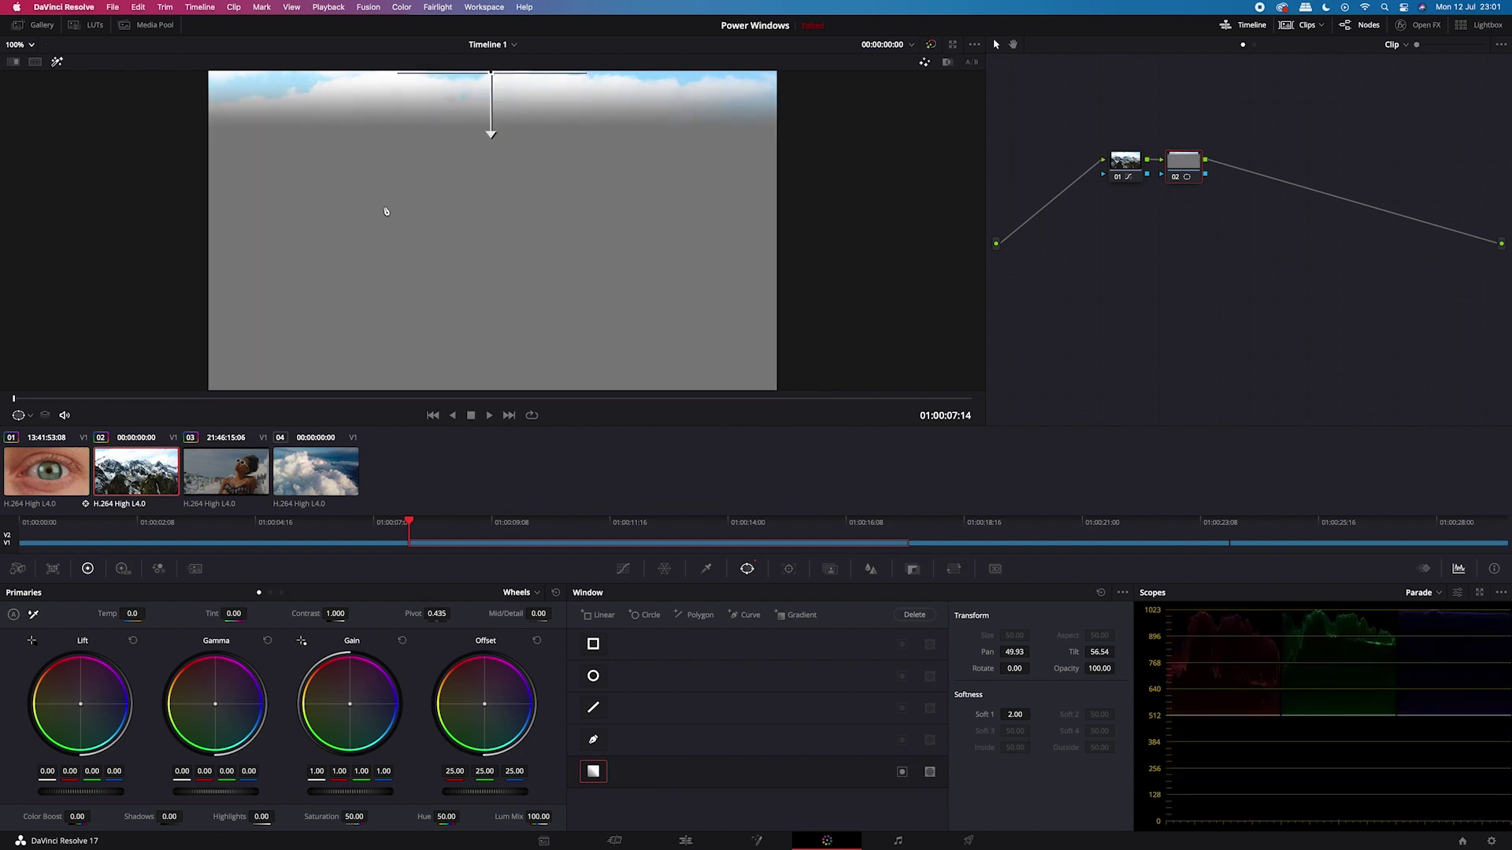
pyautogui.moveTo(491, 134); pyautogui.dragTo(481, 220)
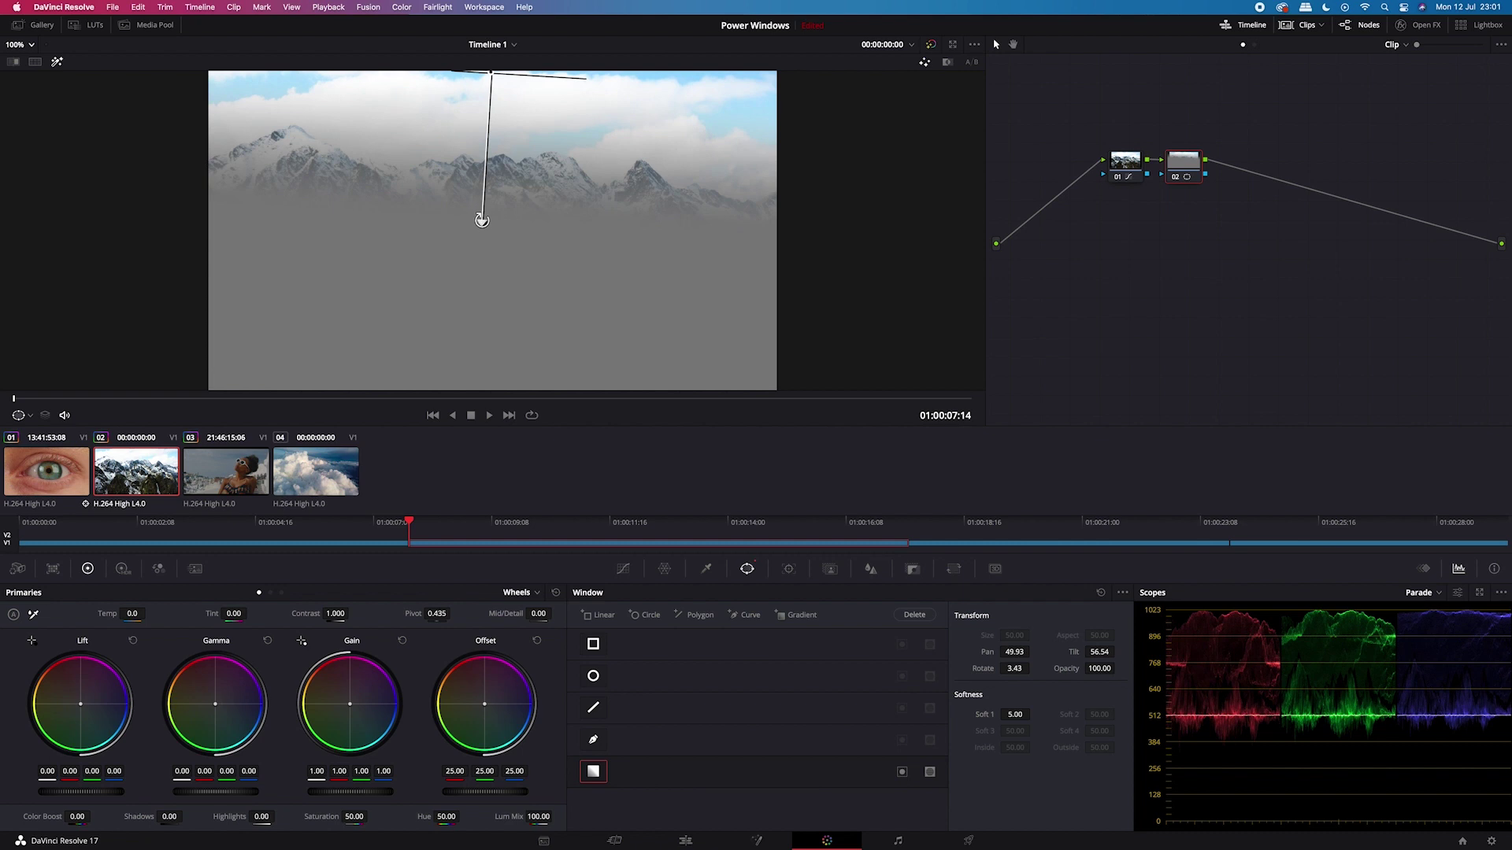
# - On node 02, pull the upper and midtone curve points down to darken the windowed sky and peaks
pyautogui.click(60, 63)
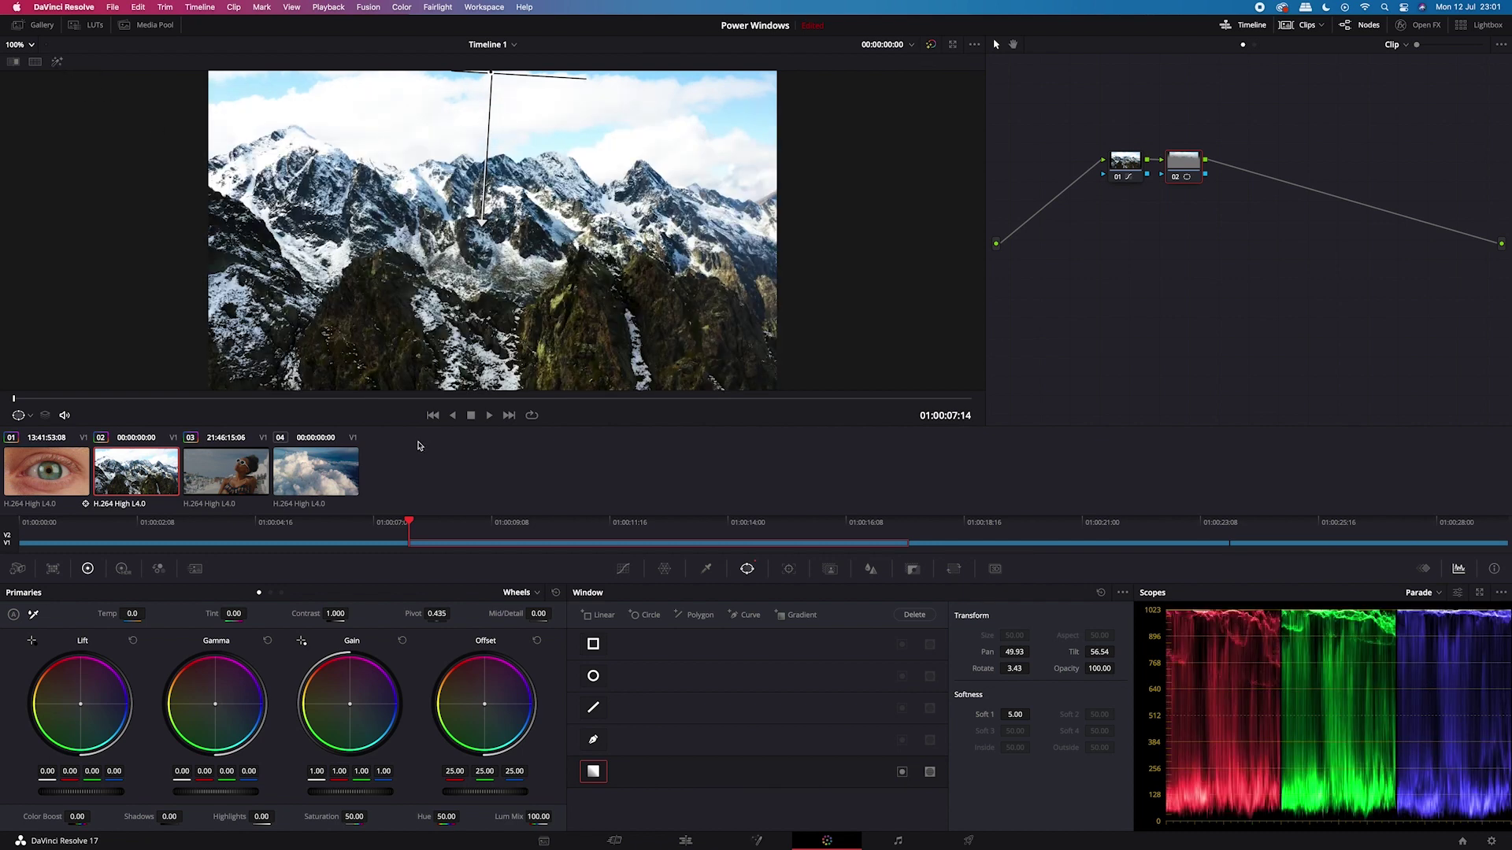
pyautogui.click(623, 568)
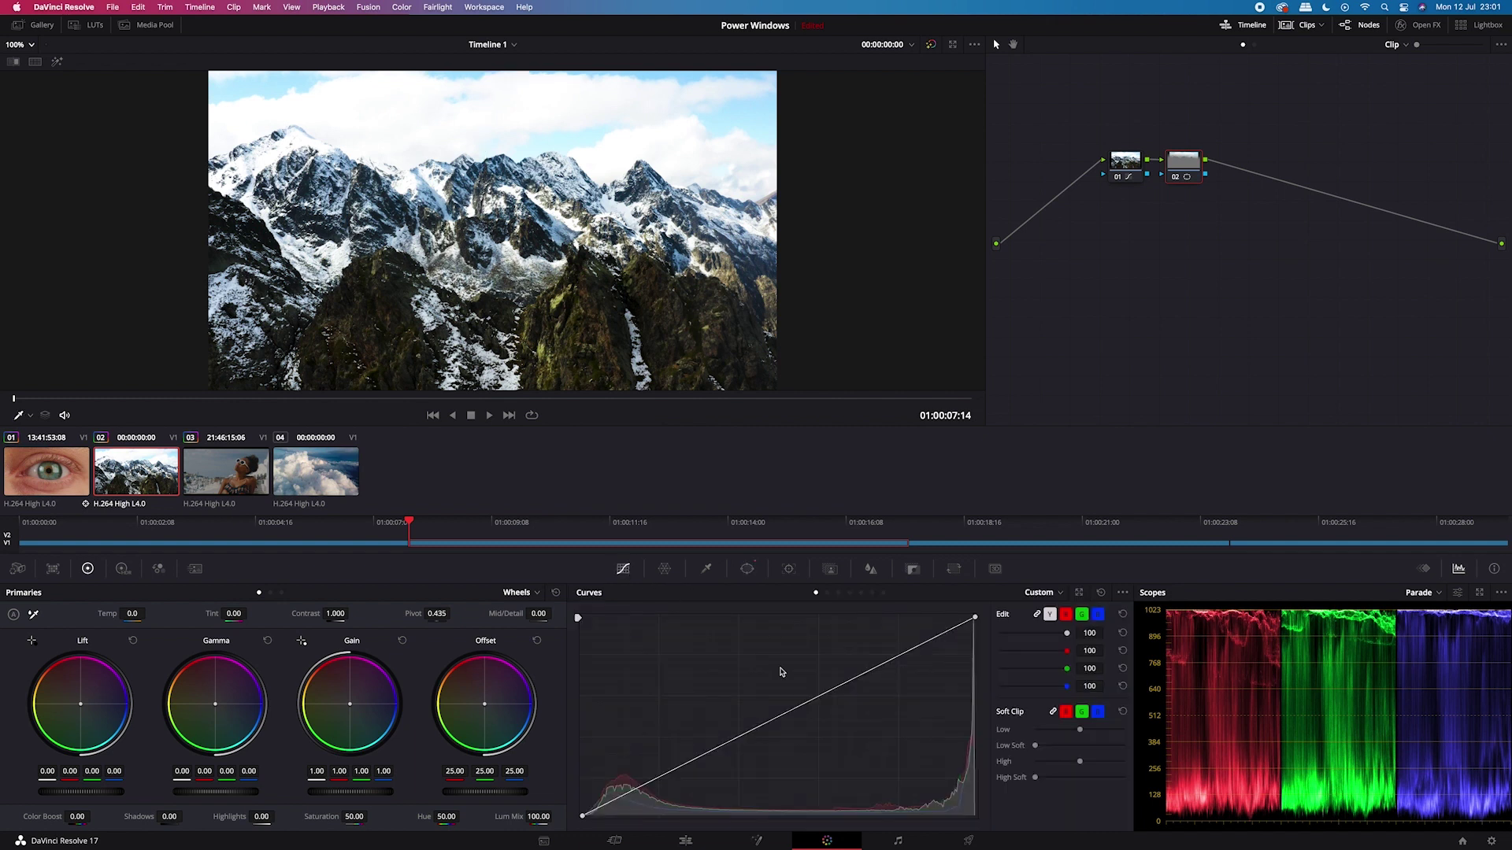
pyautogui.moveTo(897, 659); pyautogui.dragTo(924, 679)
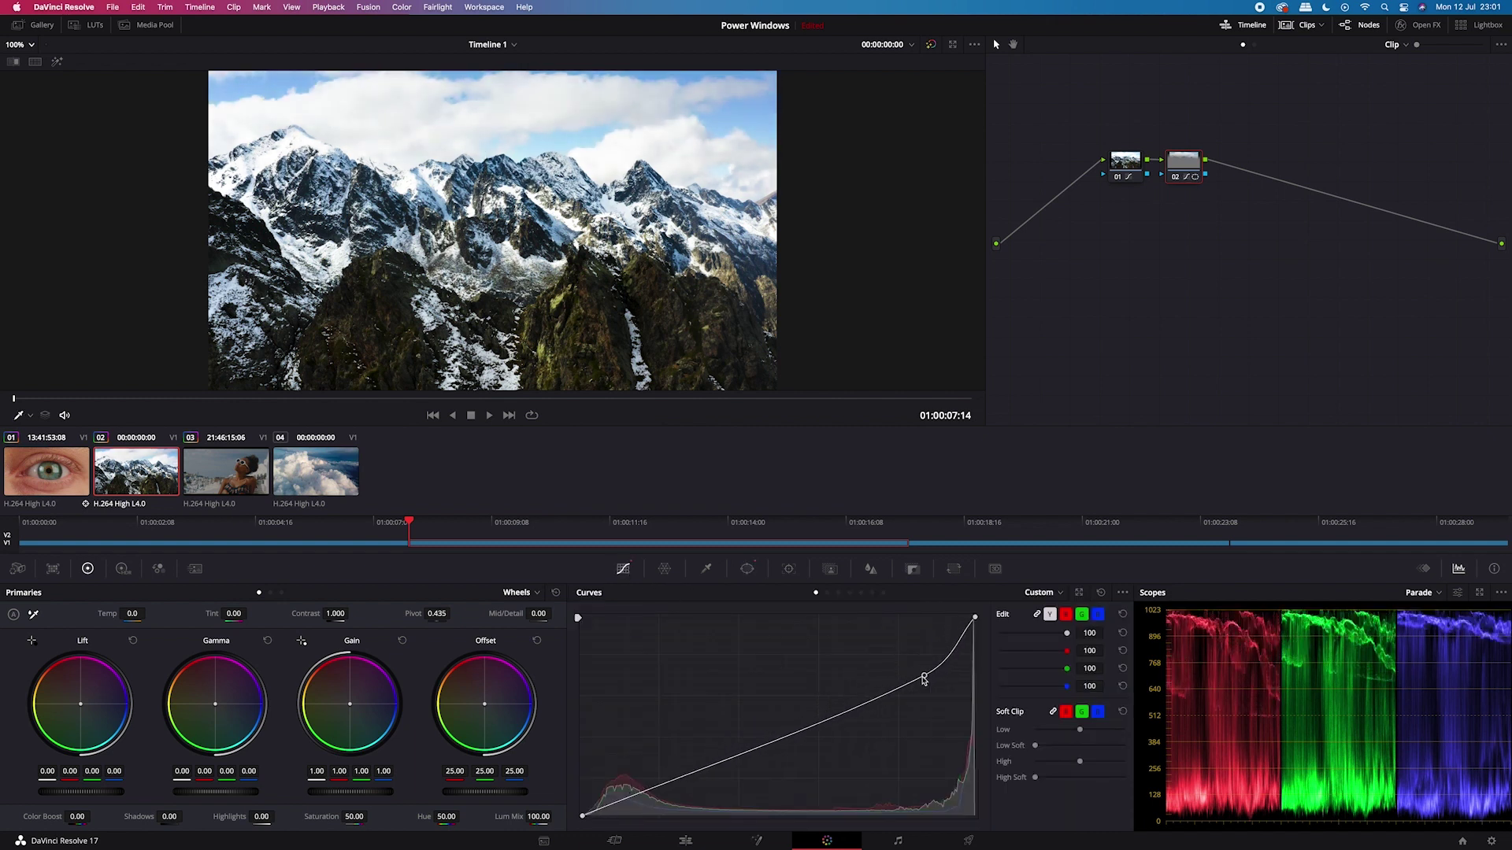
pyautogui.moveTo(792, 734); pyautogui.dragTo(823, 746)
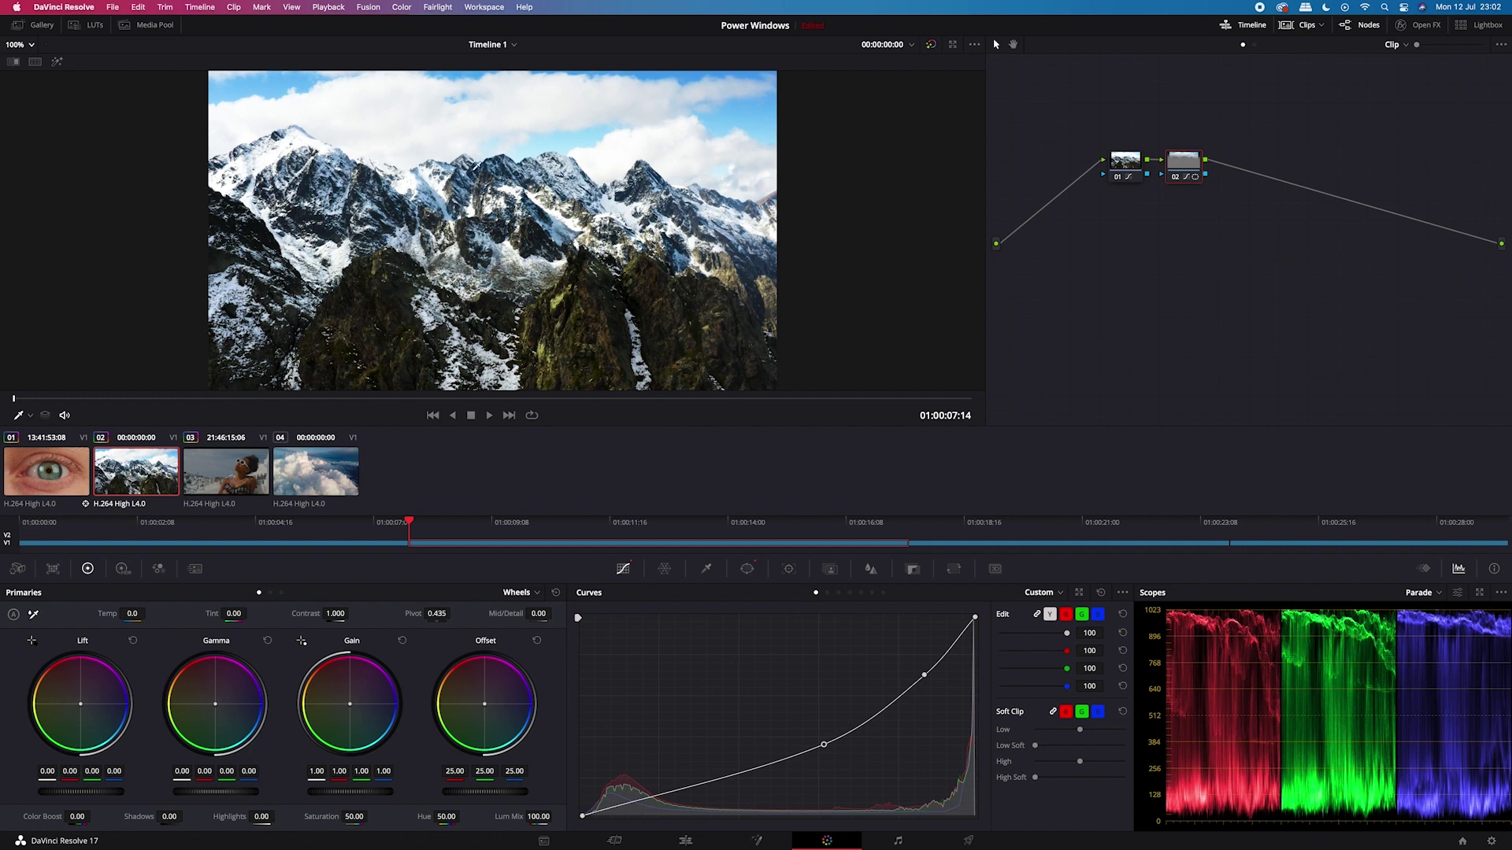
# - Load clip 03, the woman in white sunglasses, and scrub to a later frame
pyautogui.click(245, 470)
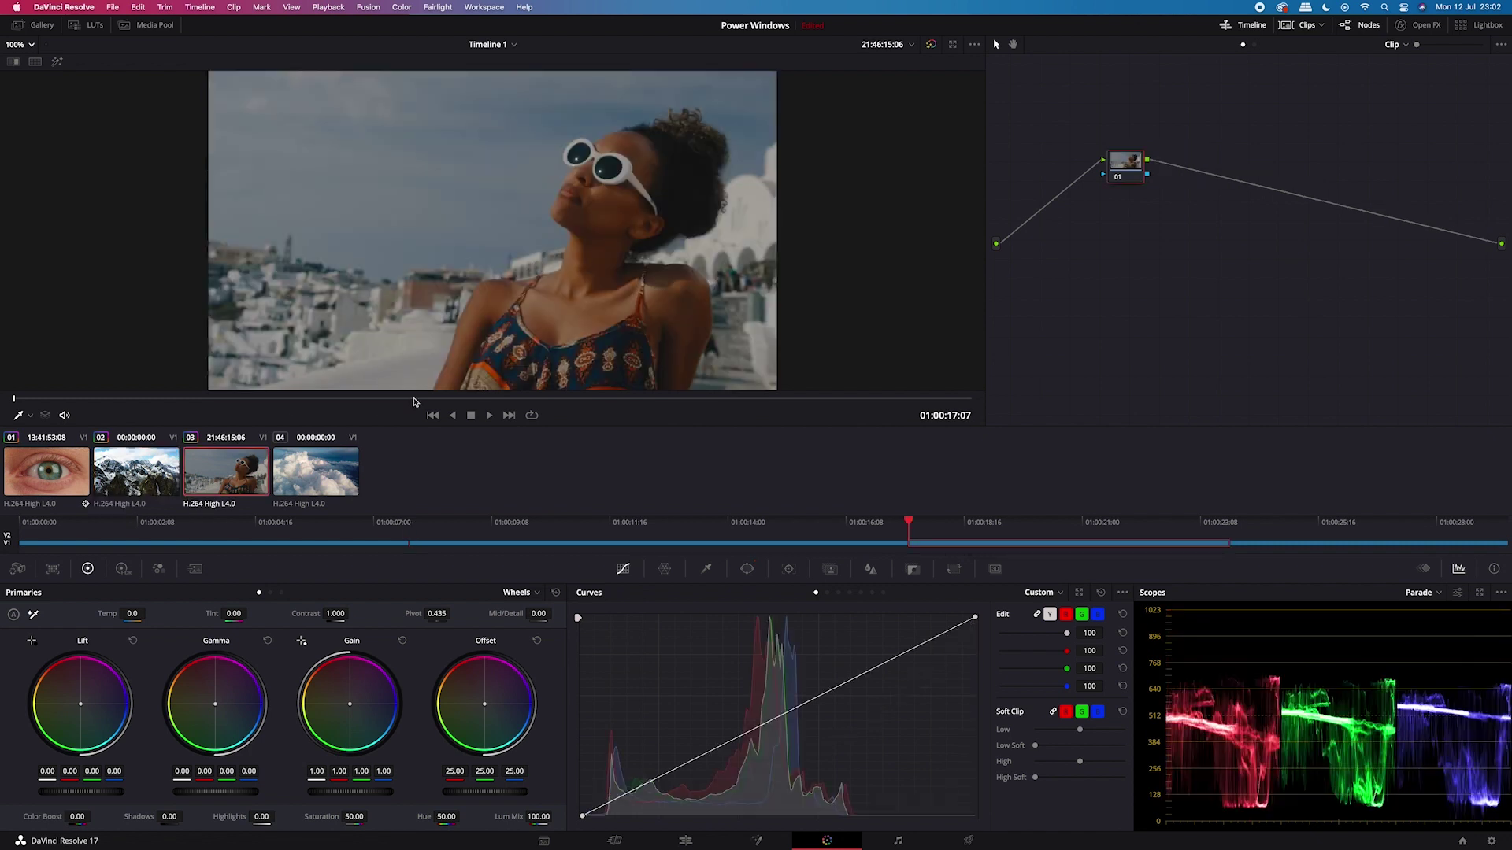
pyautogui.moveTo(416, 400); pyautogui.dragTo(11, 437)
# - Add a gradient window rotated −70.34° with softness 15.81, running from upper left toward her face
pyautogui.click(747, 570)
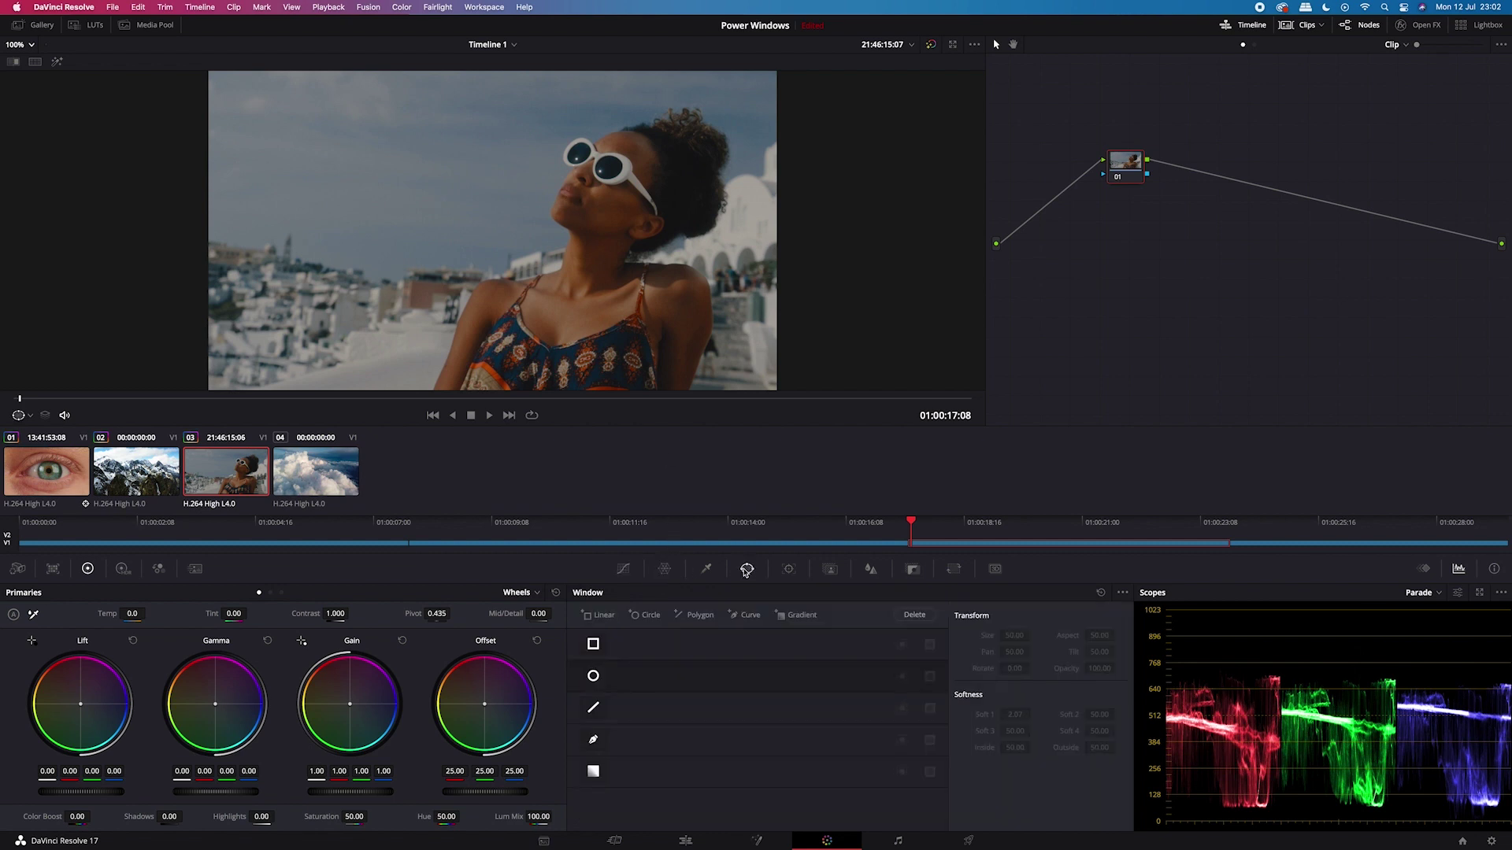
pyautogui.click(593, 773)
pyautogui.moveTo(492, 298); pyautogui.dragTo(639, 340)
pyautogui.moveTo(492, 231); pyautogui.dragTo(281, 126)
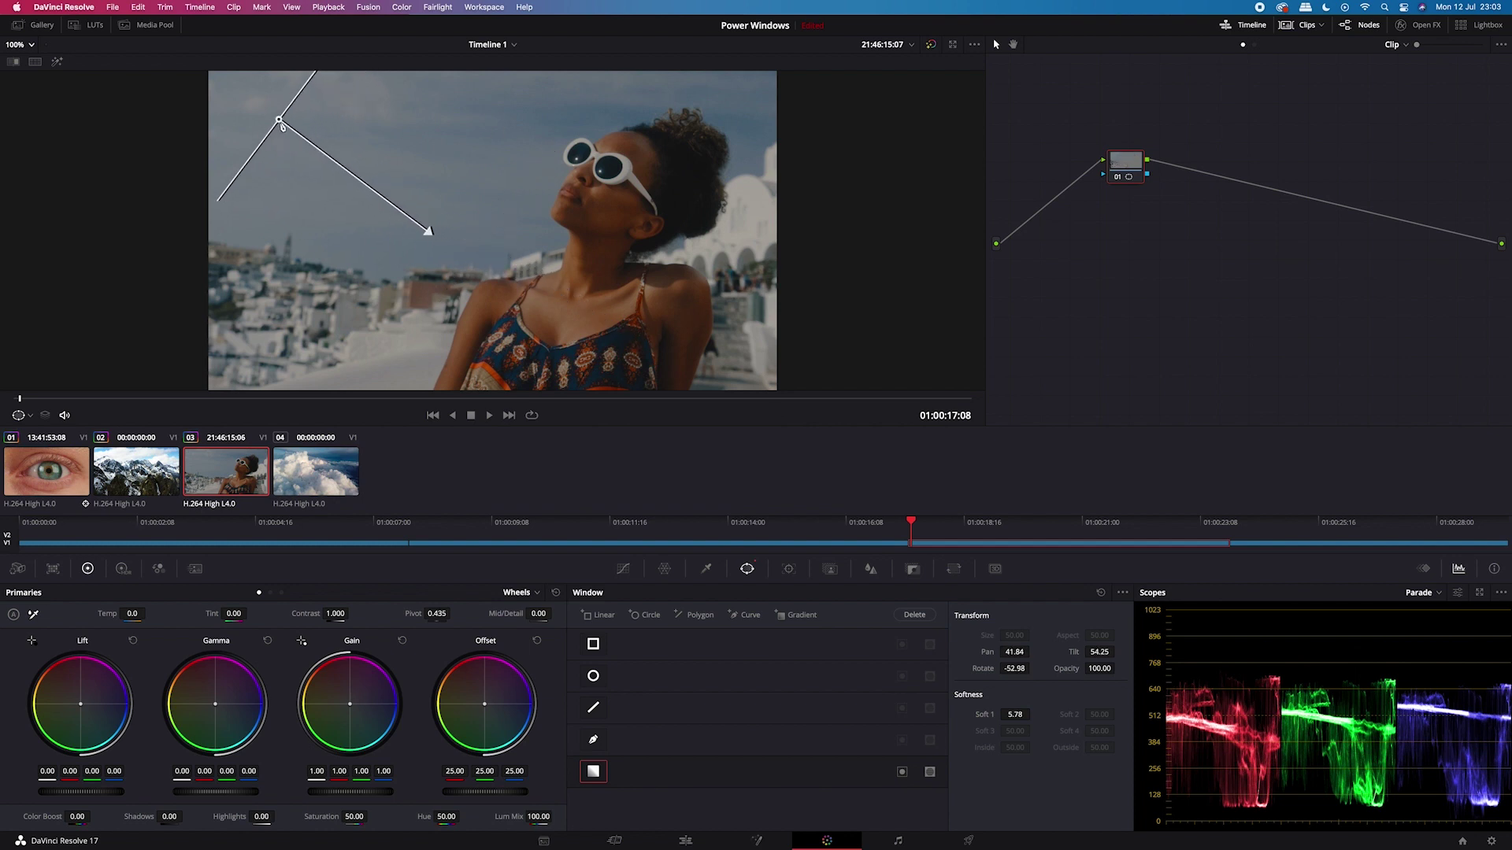
pyautogui.click(56, 61)
pyautogui.moveTo(430, 230); pyautogui.dragTo(757, 289)
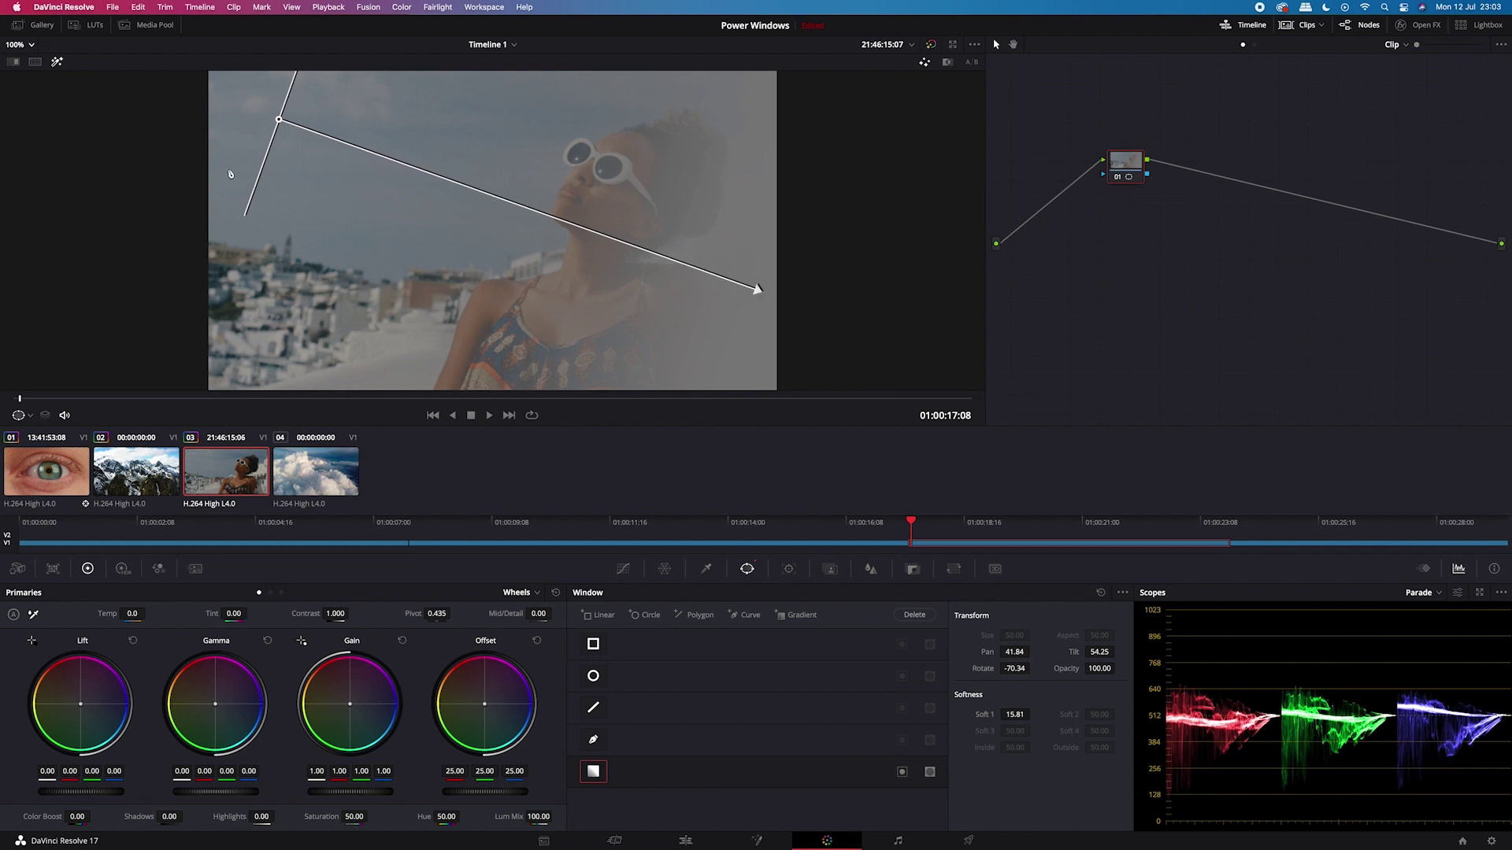
pyautogui.moveTo(285, 121)
pyautogui.mouseDown()
pyautogui.moveTo(270, 107)
pyautogui.moveTo(296, 127)
pyautogui.mouseUp()
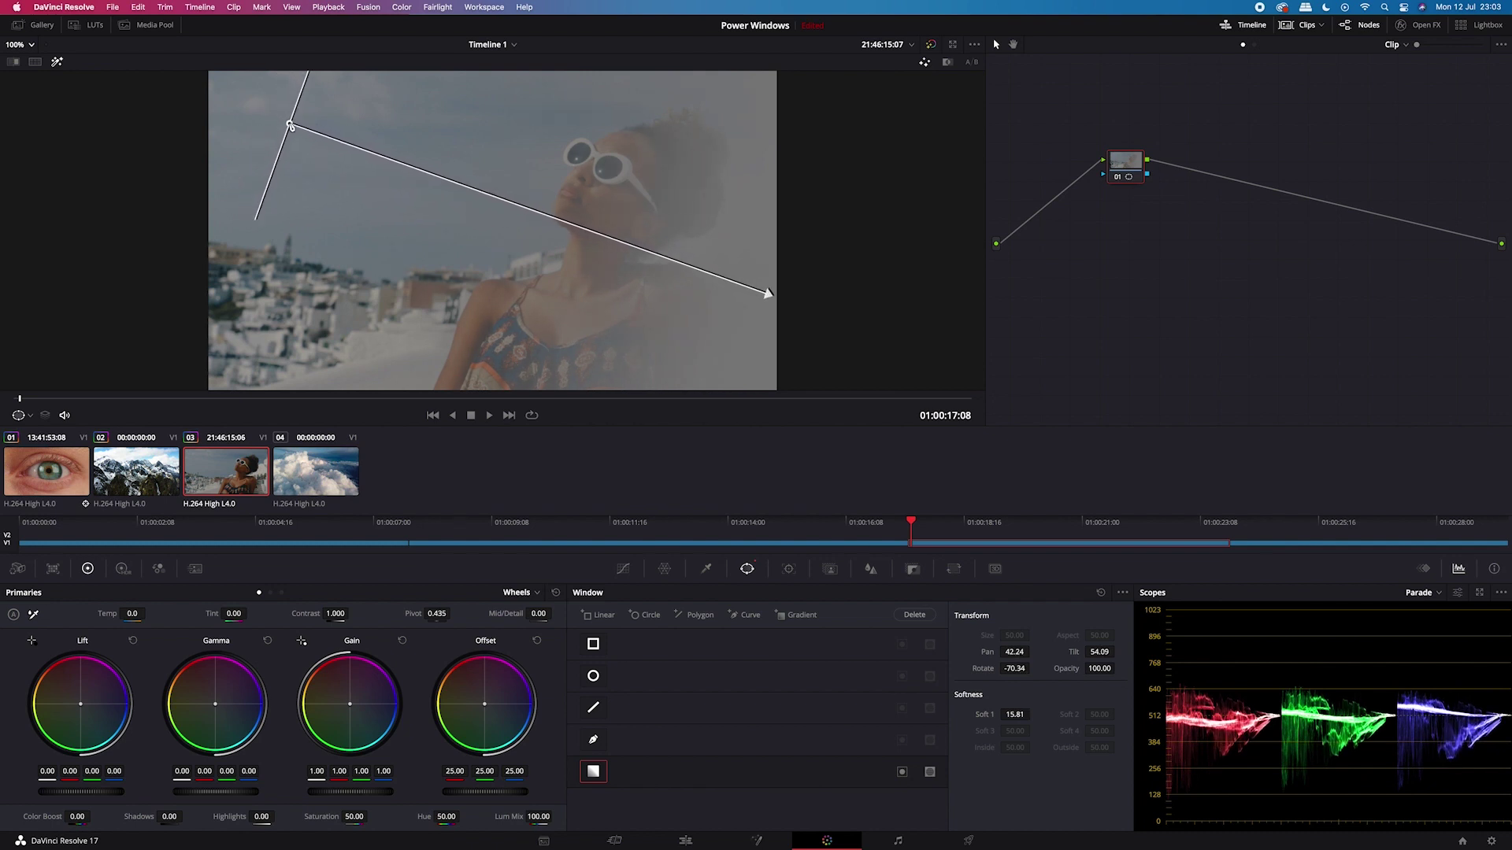
# - Lift the curve to brighten inside the gradient, then extend it to softness 21.59 and rotation −69.21°
pyautogui.click(57, 62)
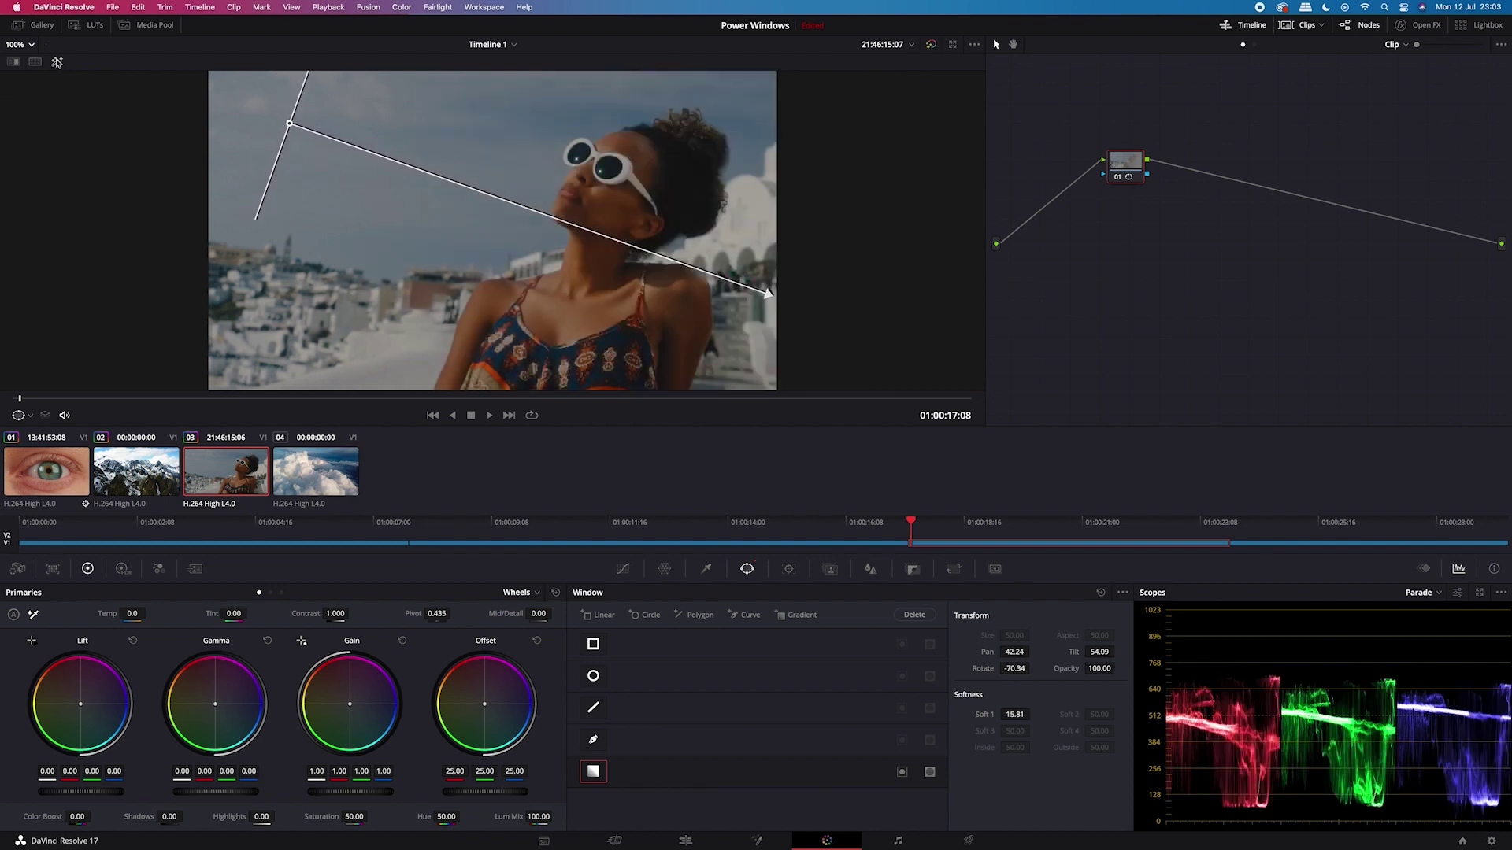
pyautogui.click(623, 568)
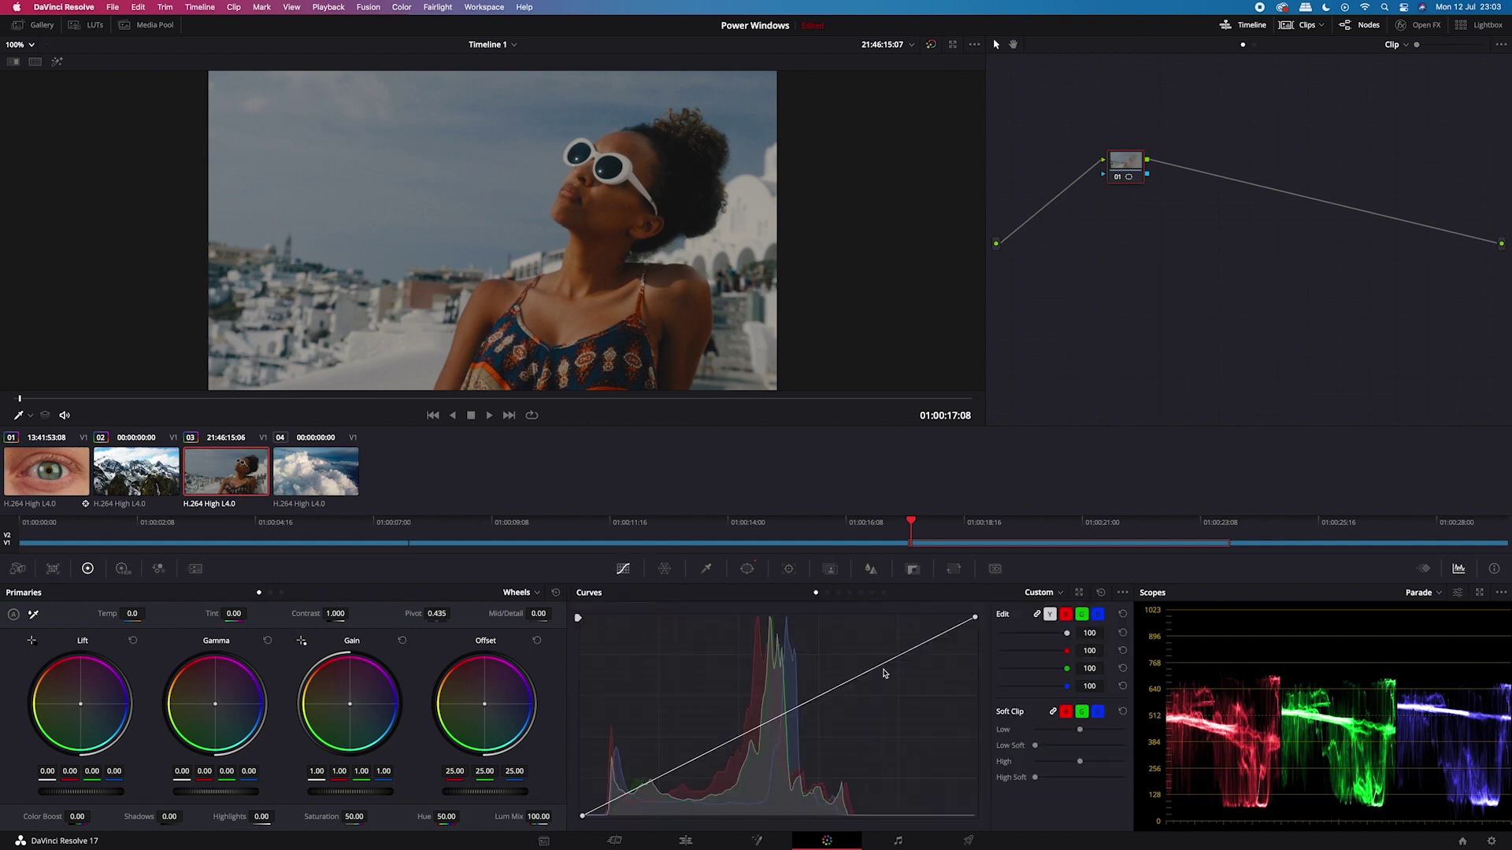
pyautogui.moveTo(873, 670); pyautogui.dragTo(849, 633)
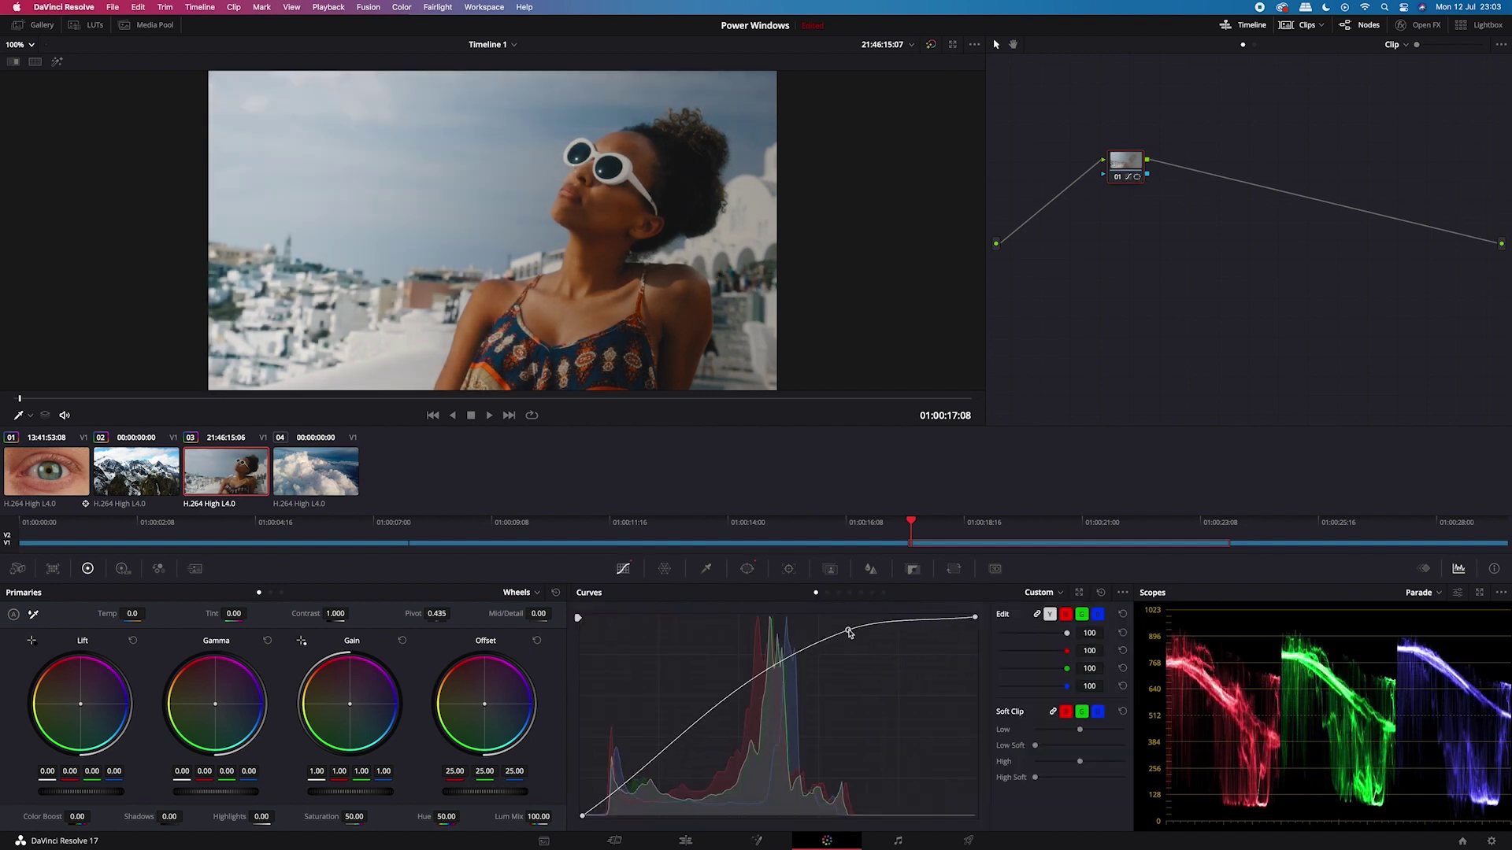
pyautogui.click(747, 568)
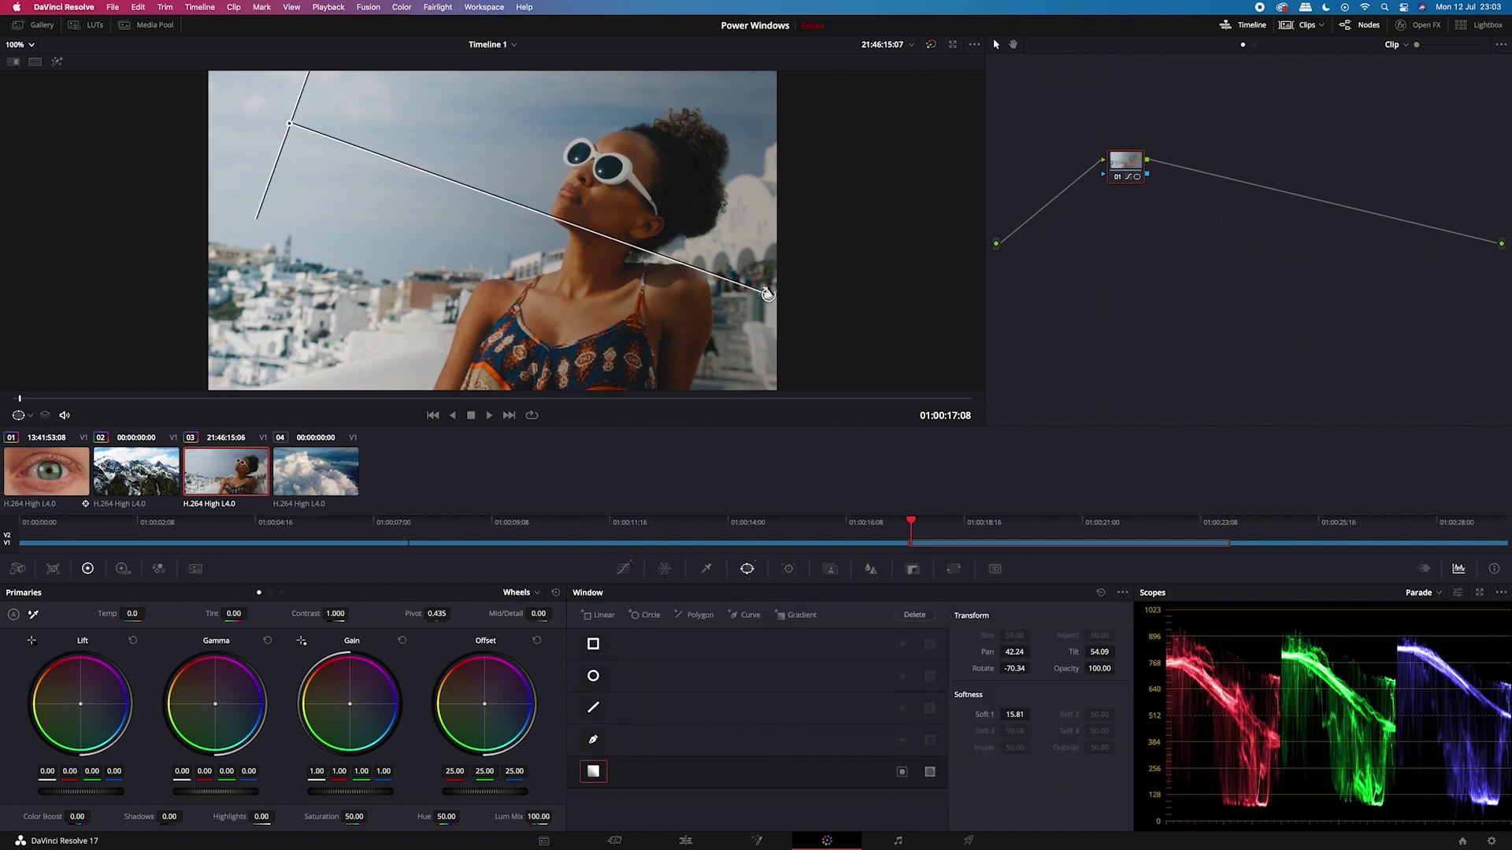
pyautogui.moveTo(759, 338); pyautogui.dragTo(936, 367)
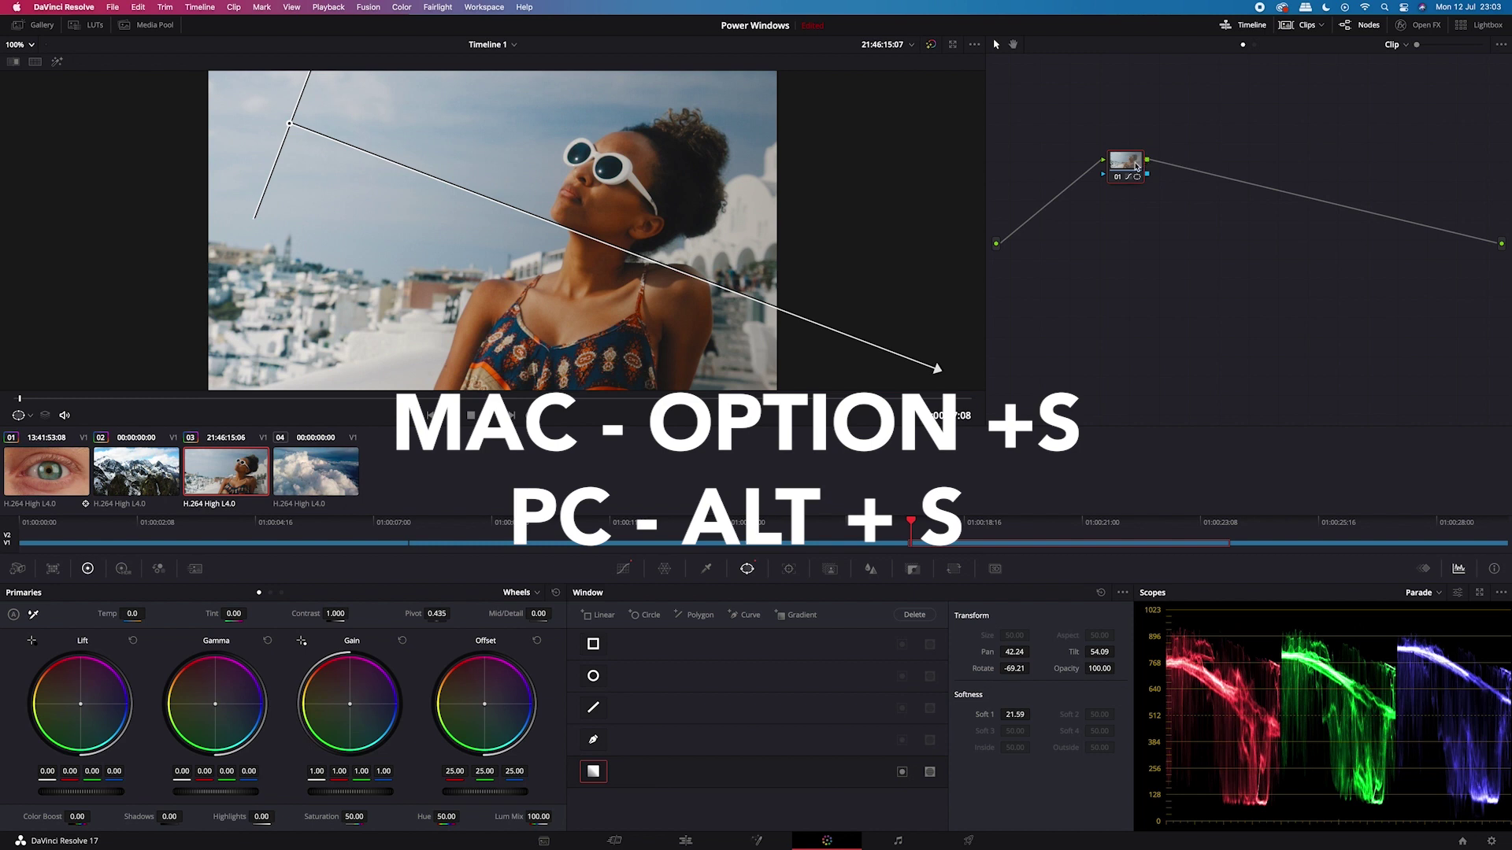
# - Add serial node 02 with a tilted oval circle window around the woman, softness 5.99
pyautogui.hotkey('alt', 's')
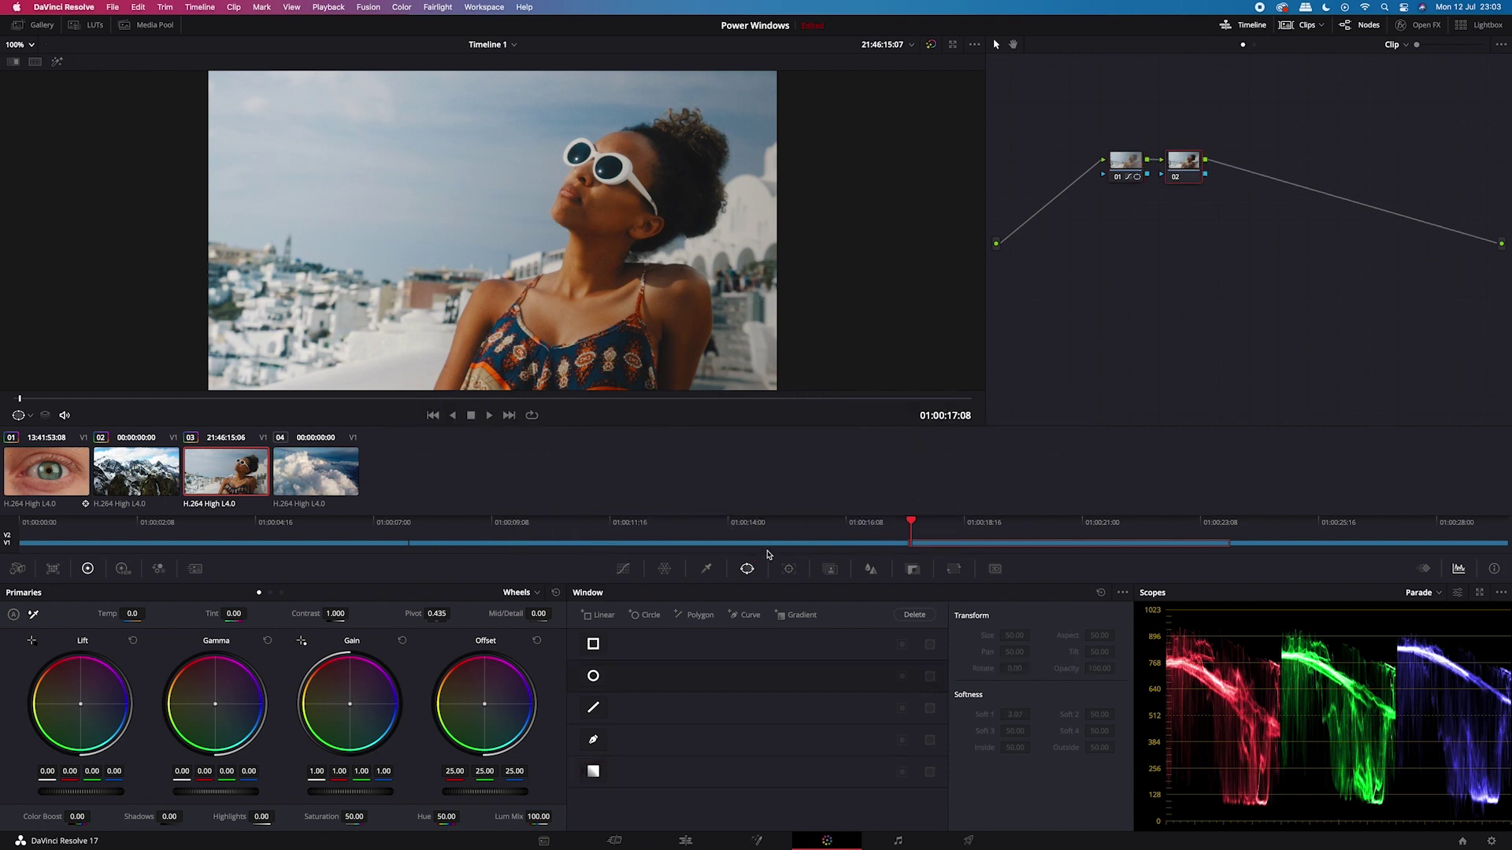
pyautogui.click(594, 677)
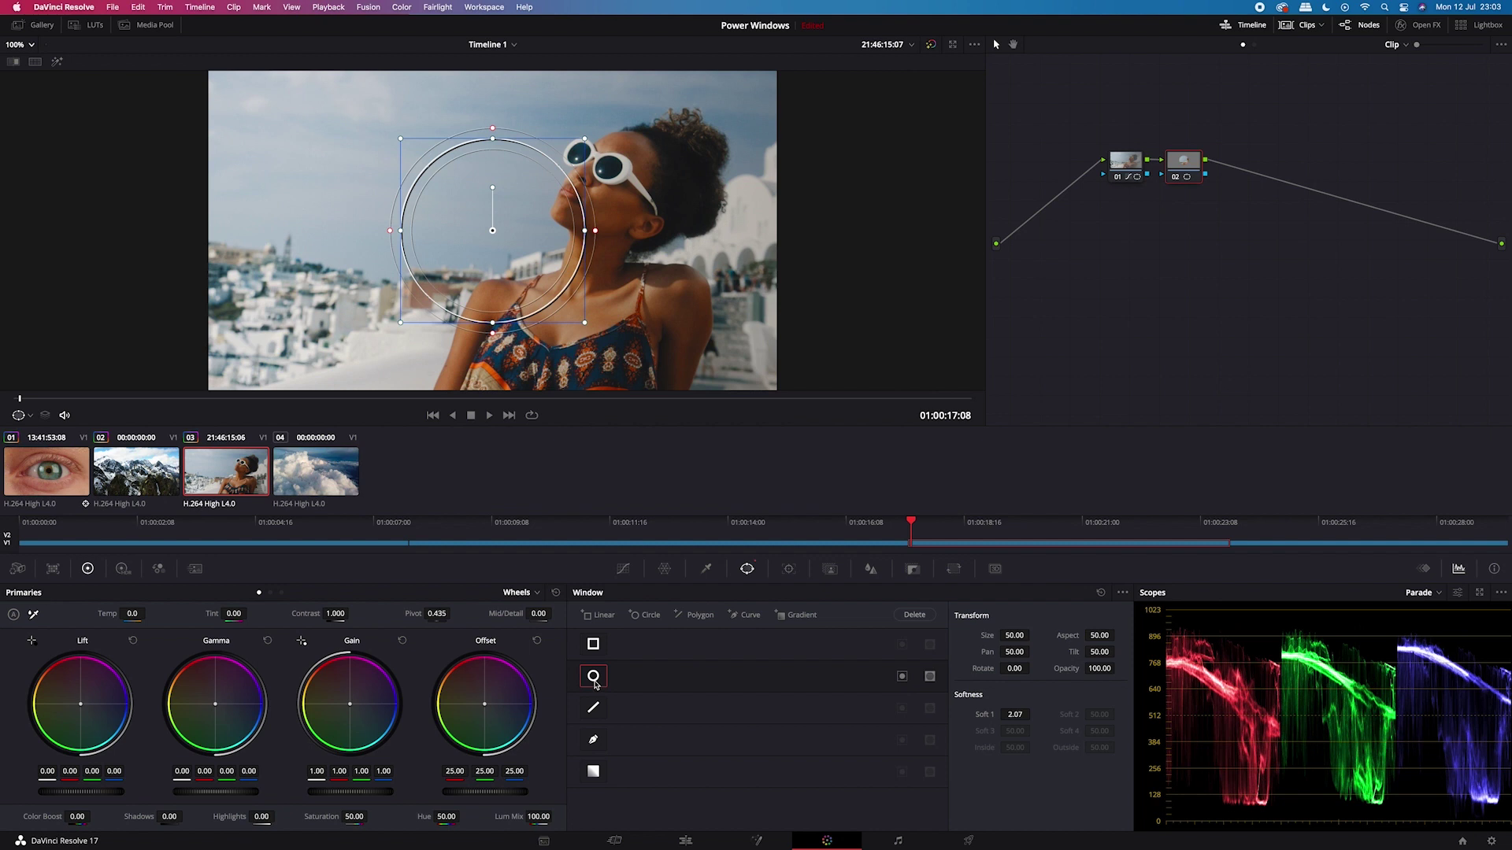
pyautogui.moveTo(493, 183); pyautogui.dragTo(630, 205)
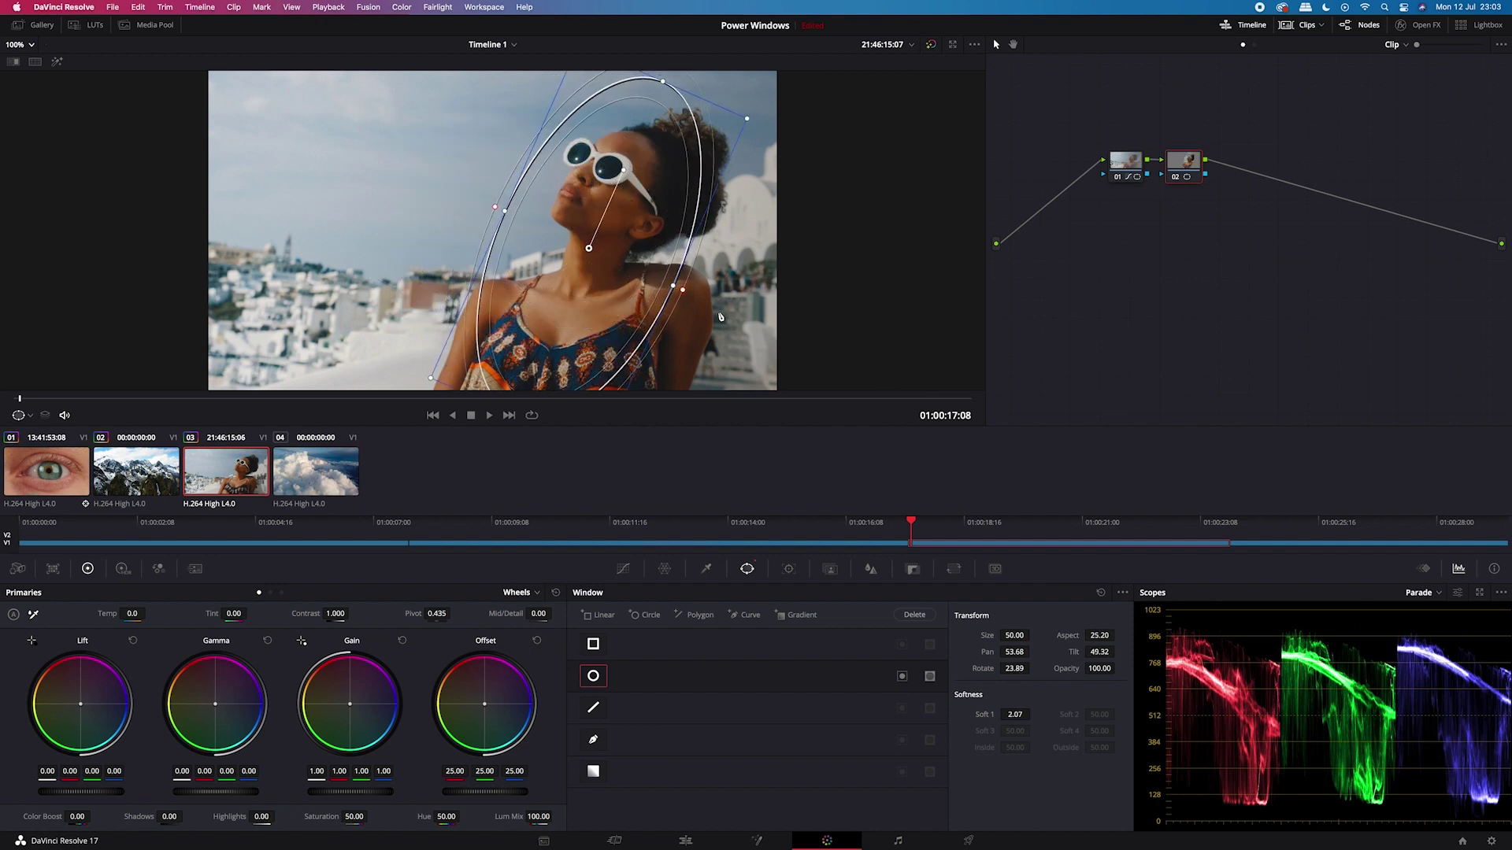
pyautogui.moveTo(1022, 716); pyautogui.dragTo(1033, 715)
pyautogui.moveTo(588, 248); pyautogui.dragTo(592, 244)
pyautogui.click(57, 62)
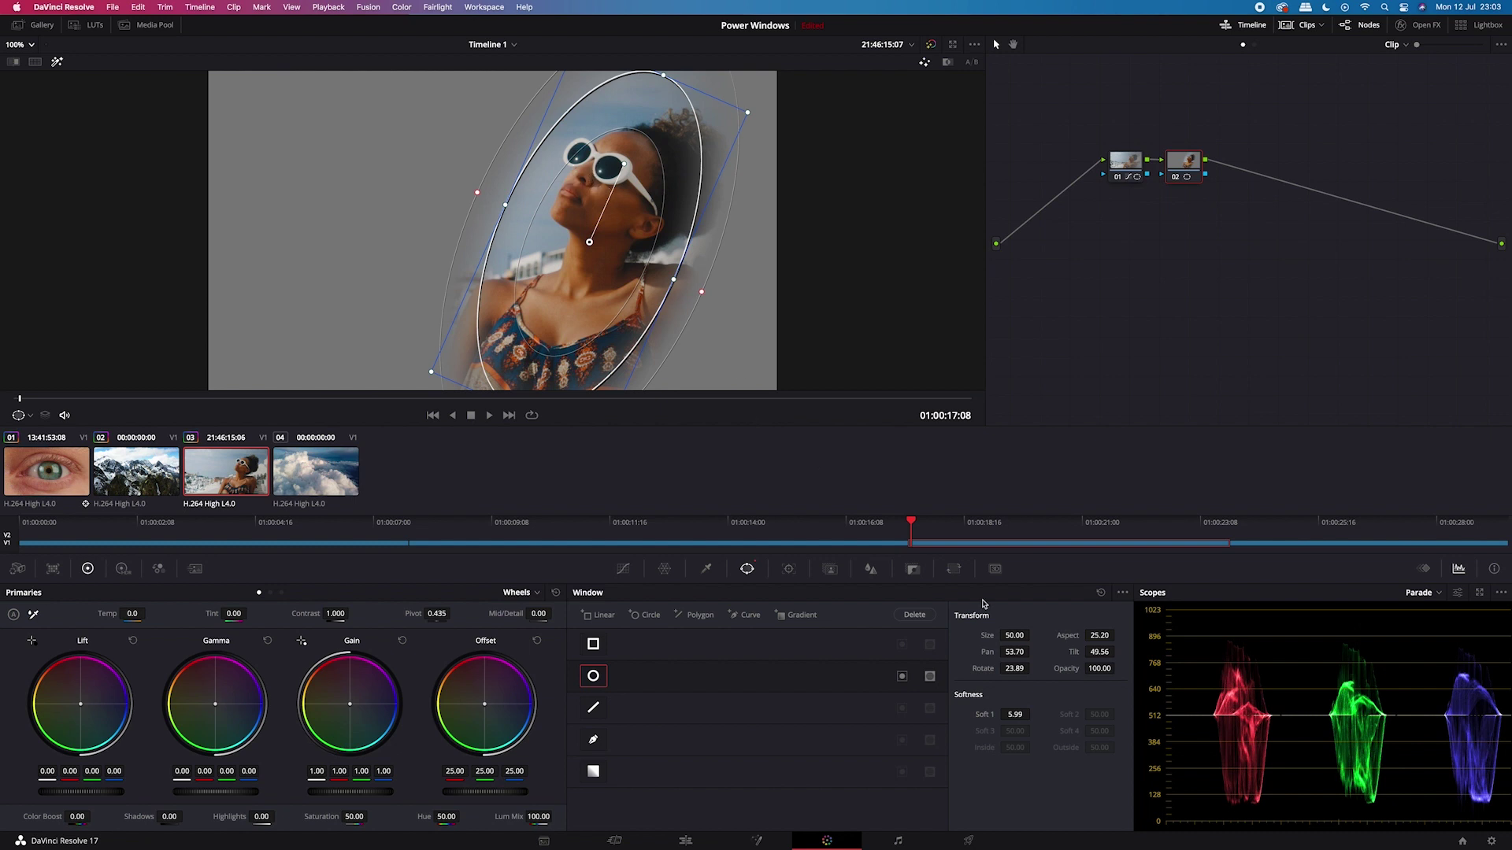
# - Key the sunbather's skin tones with the qualifier eyedropper, then set denoise 32.5 and blur radius 26.2
pyautogui.click(707, 569)
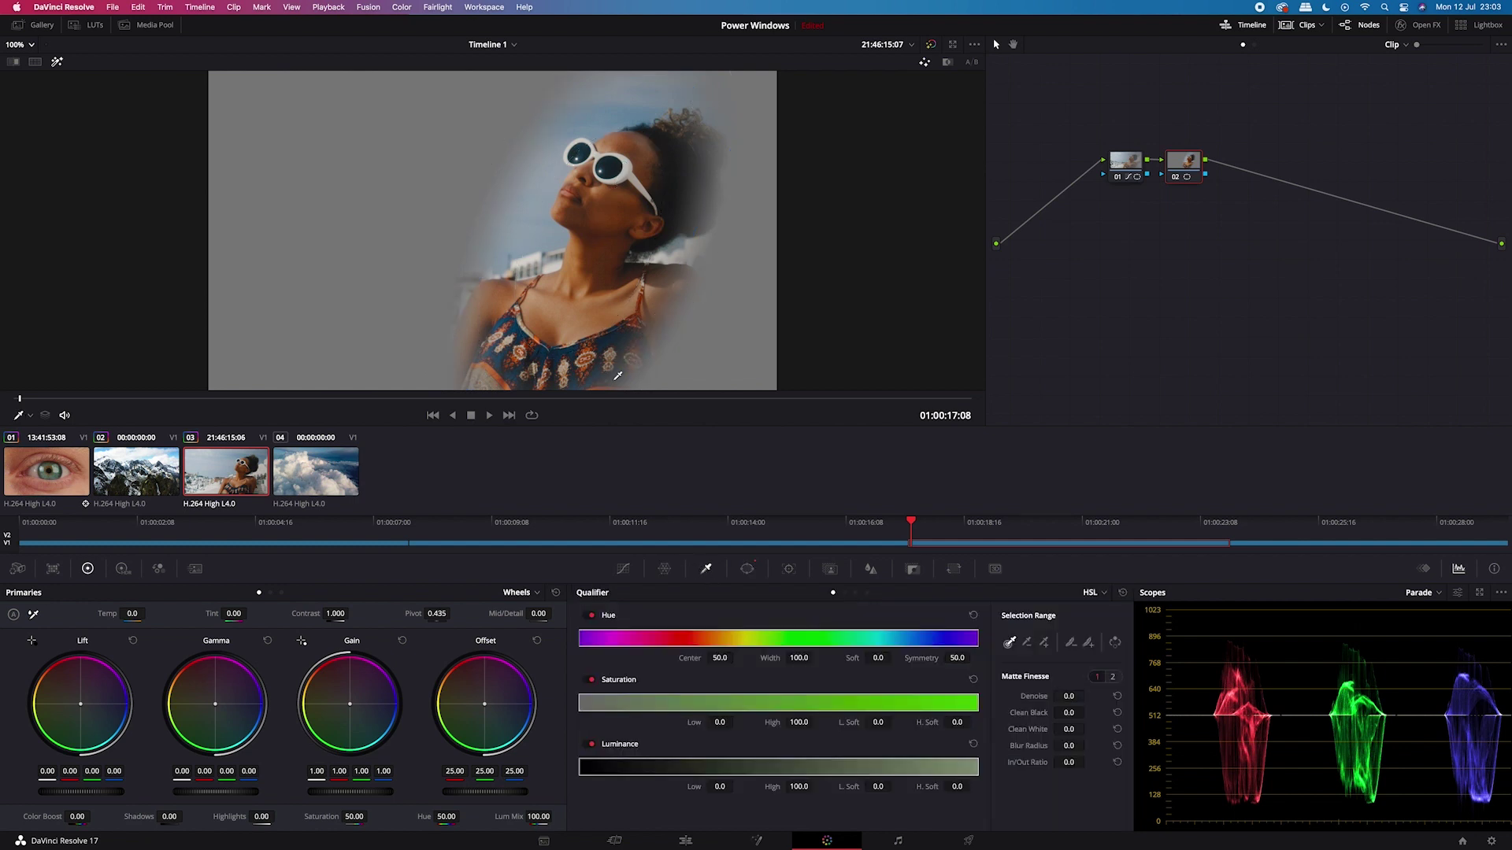
pyautogui.click(597, 187)
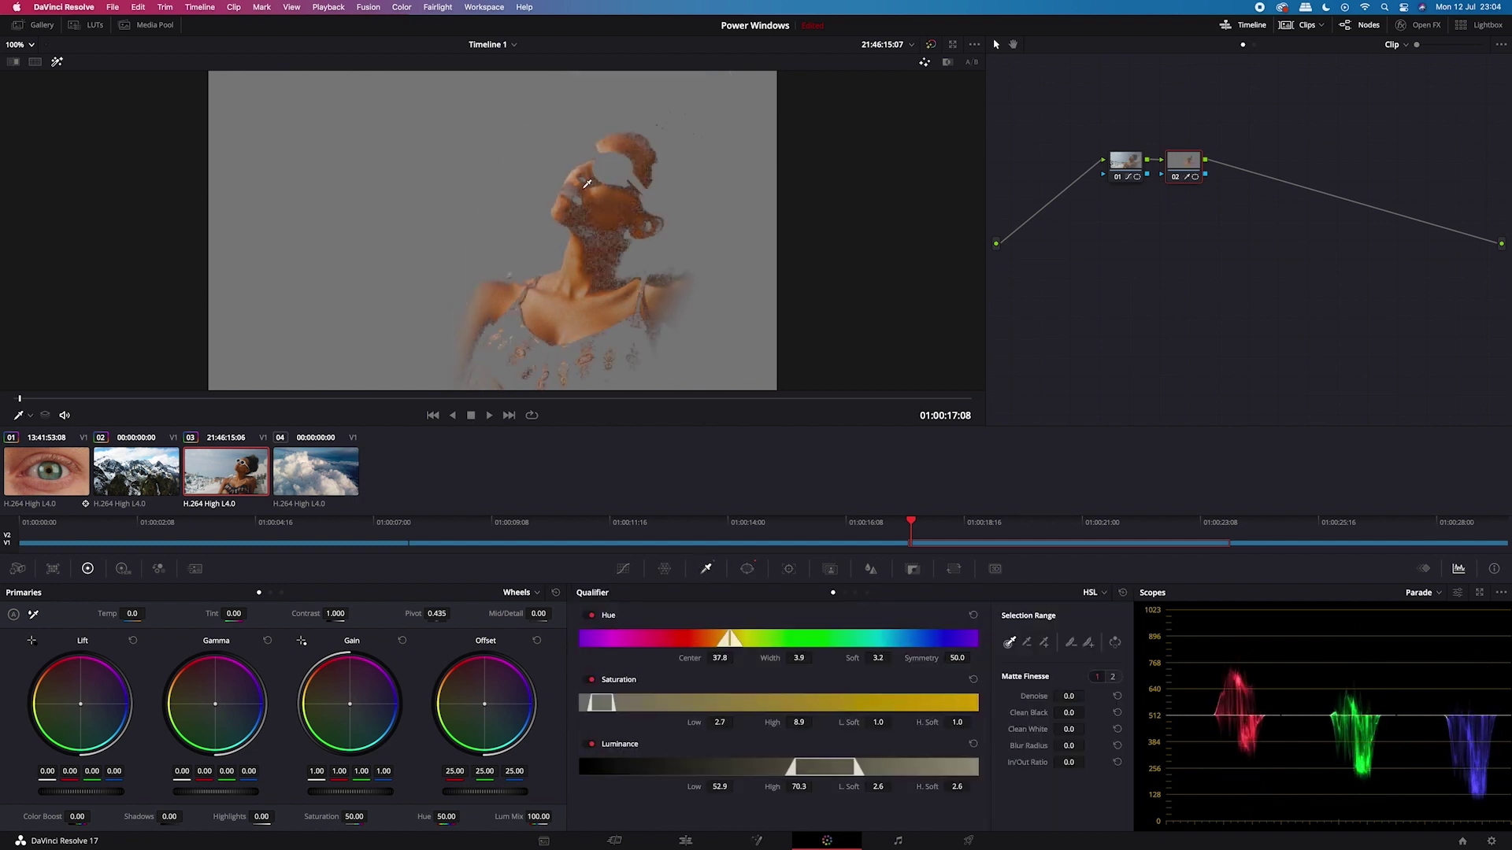
pyautogui.moveTo(1069, 696)
pyautogui.mouseDown()
pyautogui.moveTo(1088, 696)
pyautogui.moveTo(1096, 732)
pyautogui.moveTo(1088, 712)
pyautogui.mouseUp()
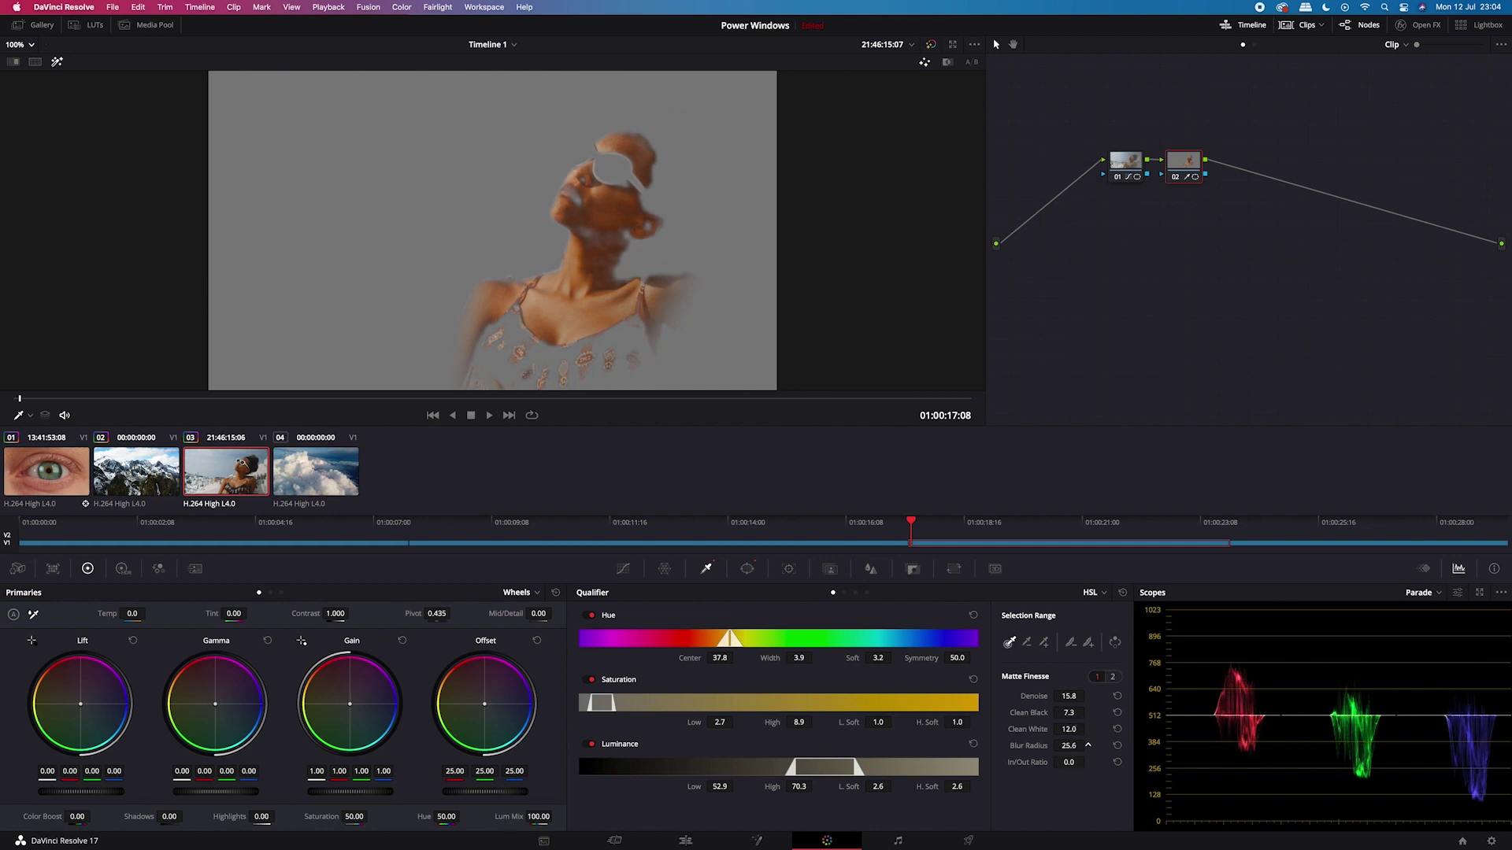
pyautogui.moveTo(1068, 696); pyautogui.dragTo(1087, 696)
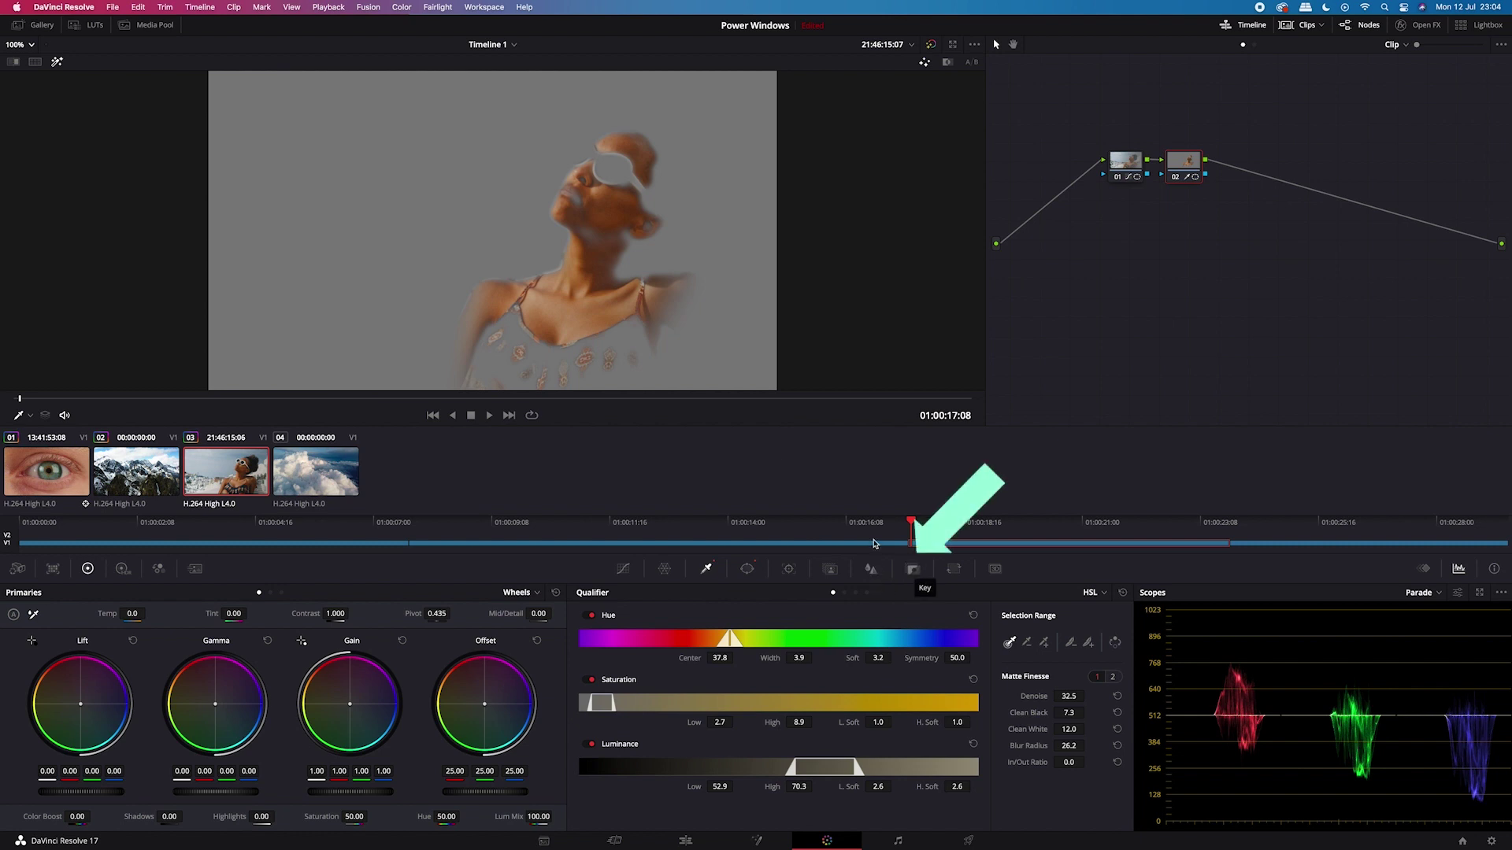
# - Set Key Output Gain to 0.536, show the full image, and raise Gamma to 0.08
pyautogui.click(914, 569)
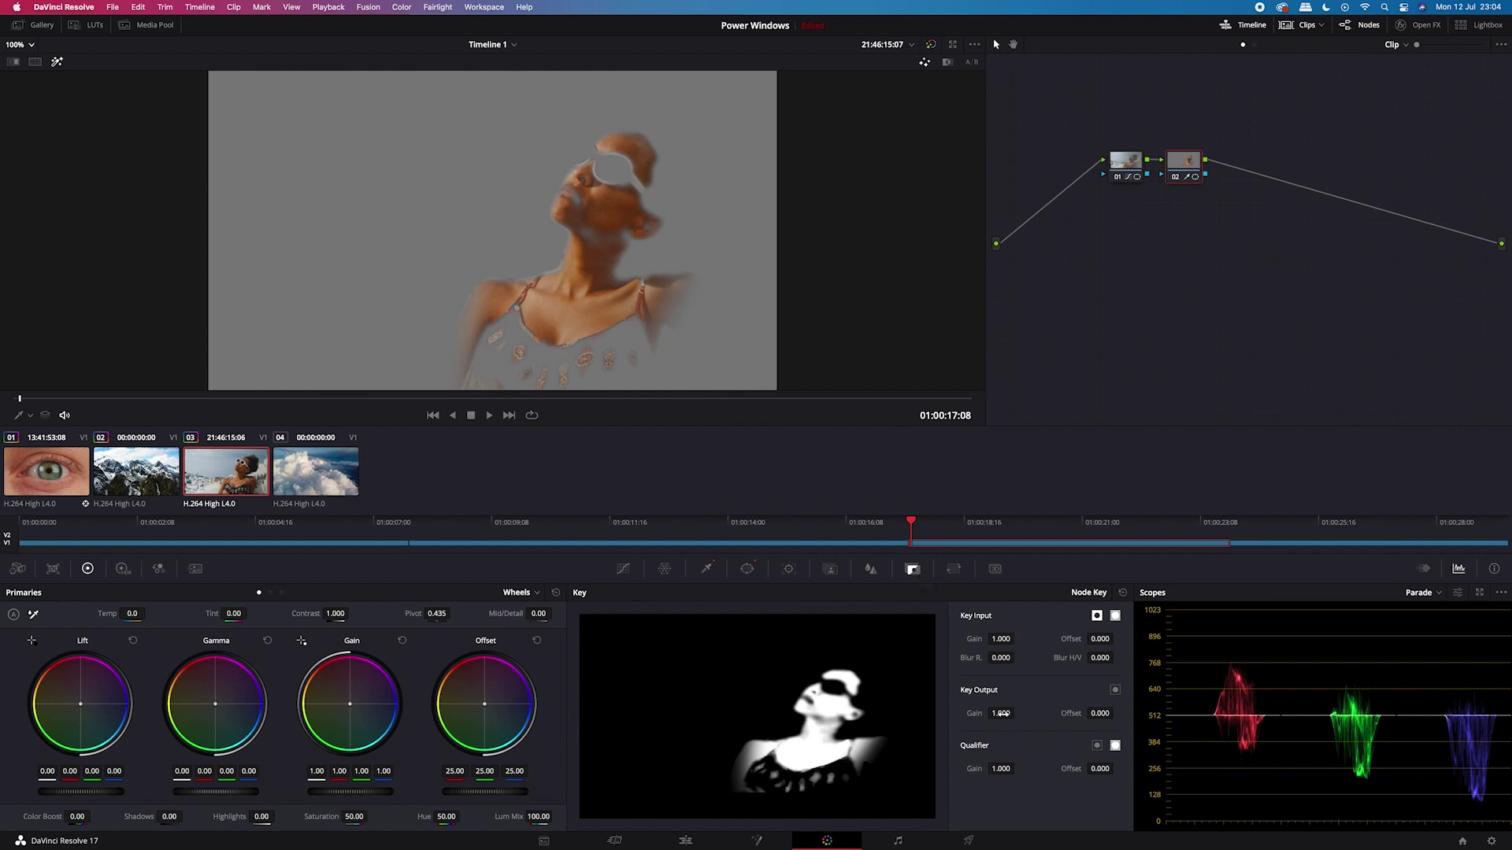
pyautogui.moveTo(1003, 714); pyautogui.dragTo(1018, 713)
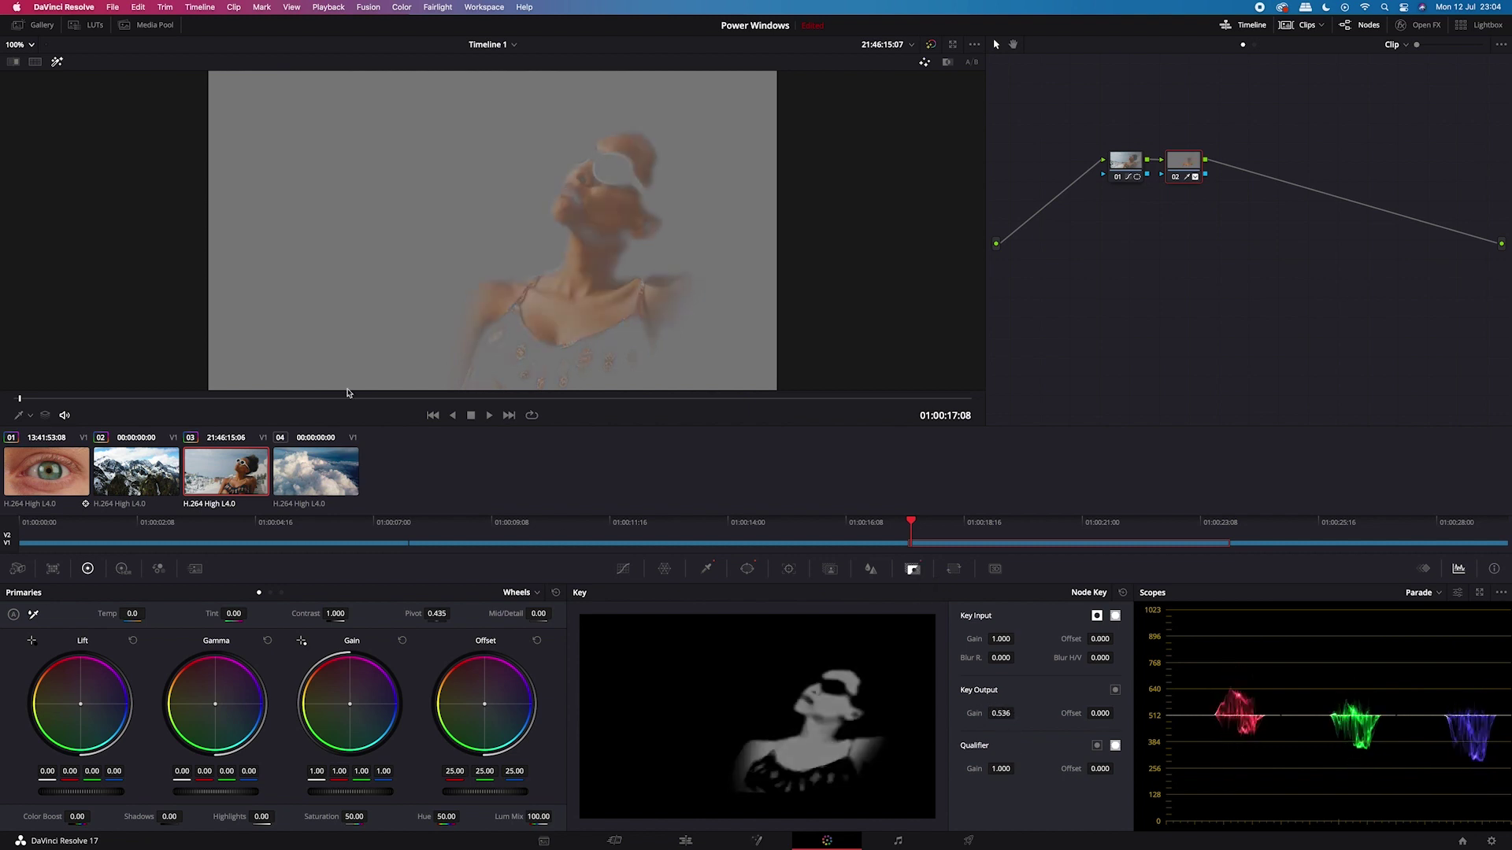
pyautogui.click(59, 63)
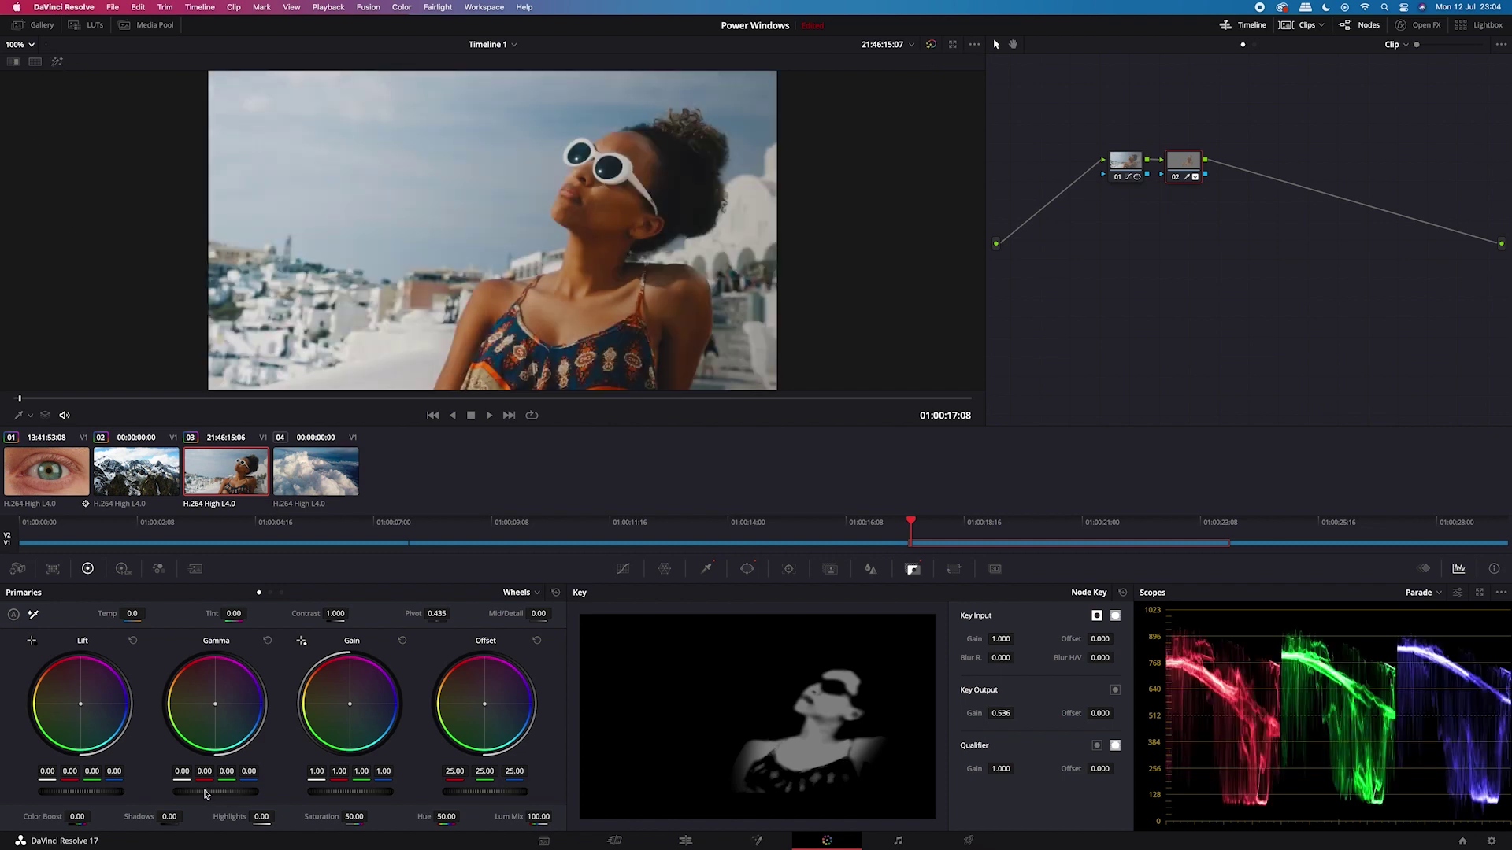
pyautogui.moveTo(216, 791); pyautogui.dragTo(236, 792)
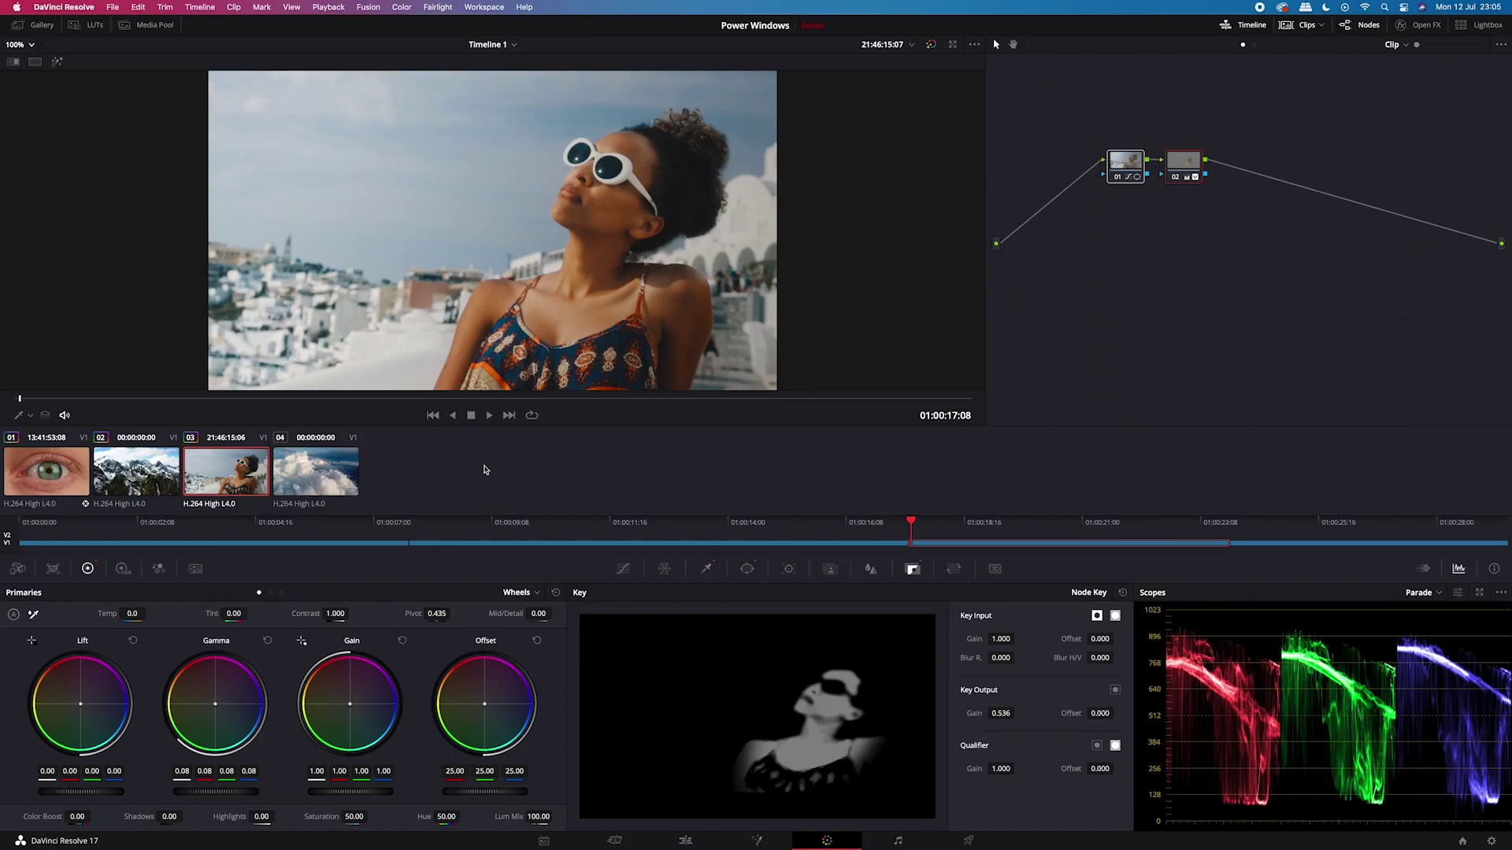
# - Select the clouds clip and move to the Edit page timeline
pyautogui.click(346, 471)
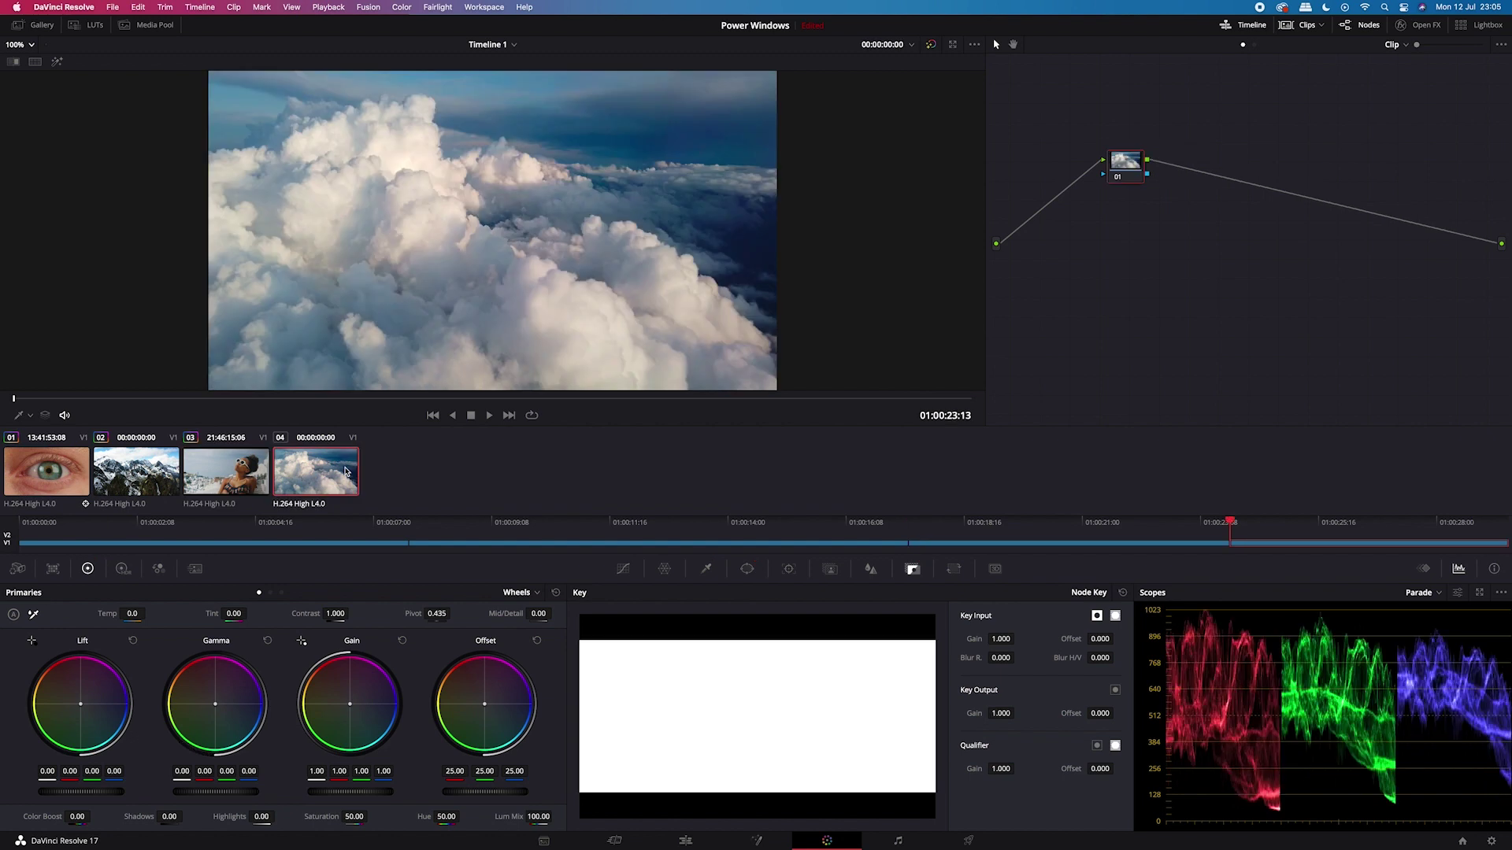
pyautogui.moveTo(120, 407); pyautogui.dragTo(0, 393)
pyautogui.click(685, 841)
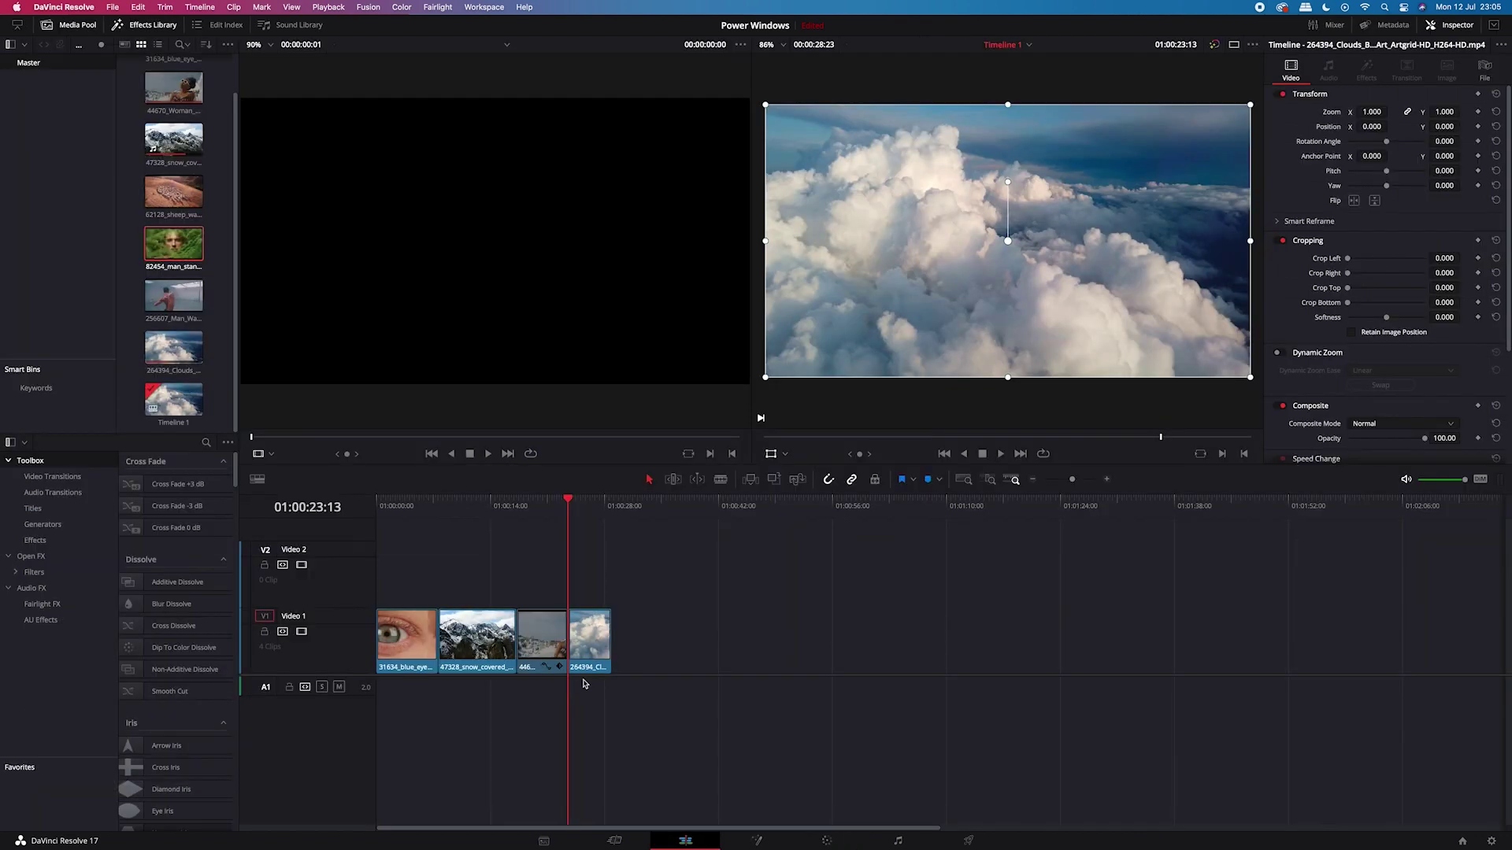
pyautogui.click(495, 507)
pyautogui.moveTo(495, 507); pyautogui.dragTo(600, 529)
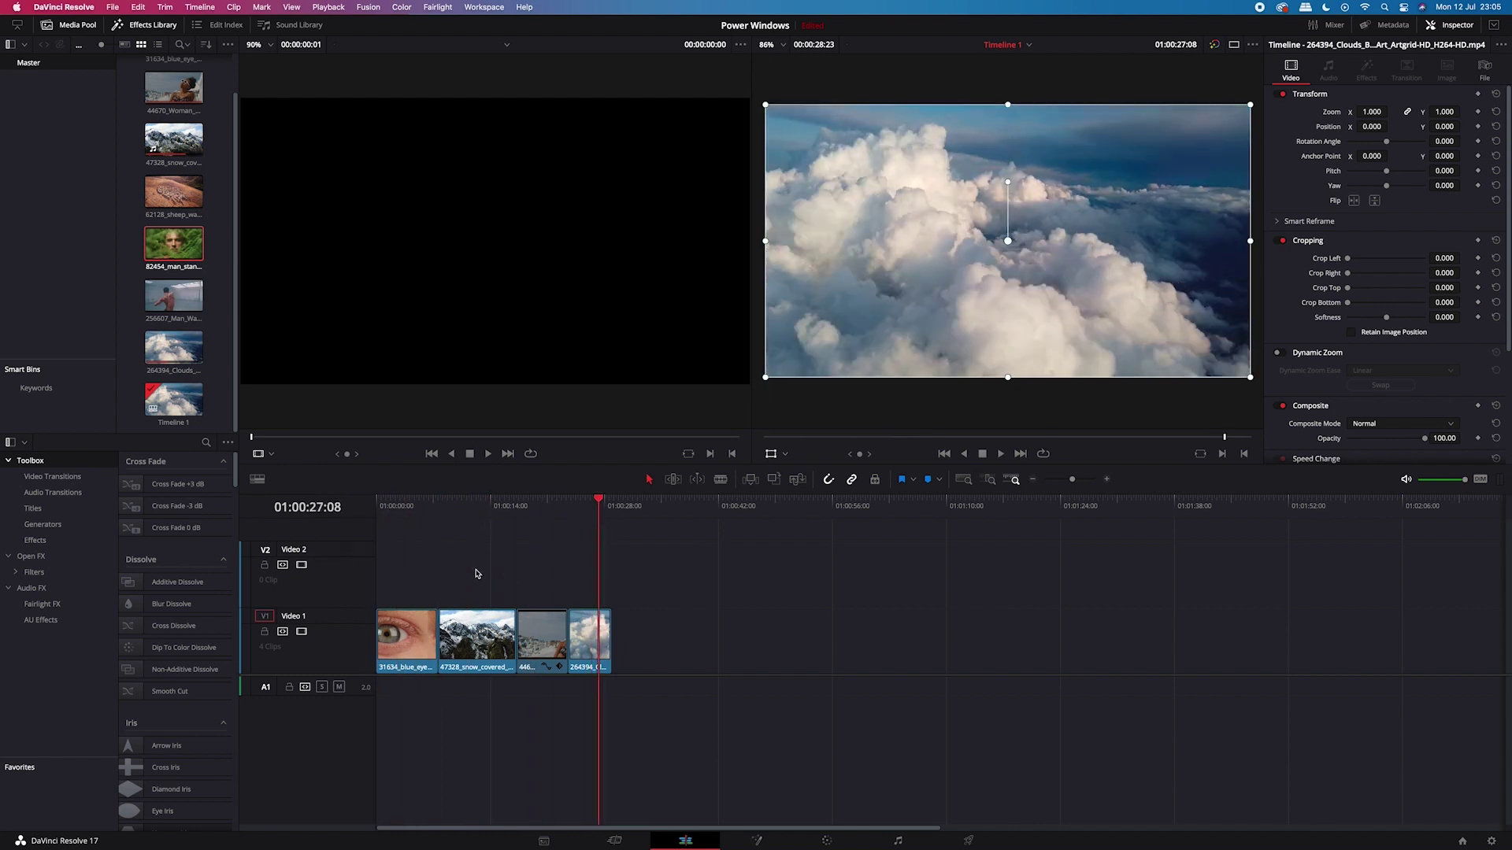
# - Copy and paste the eye clip, placing the copy on Video 2 above the clouds clip
pyautogui.click(420, 629)
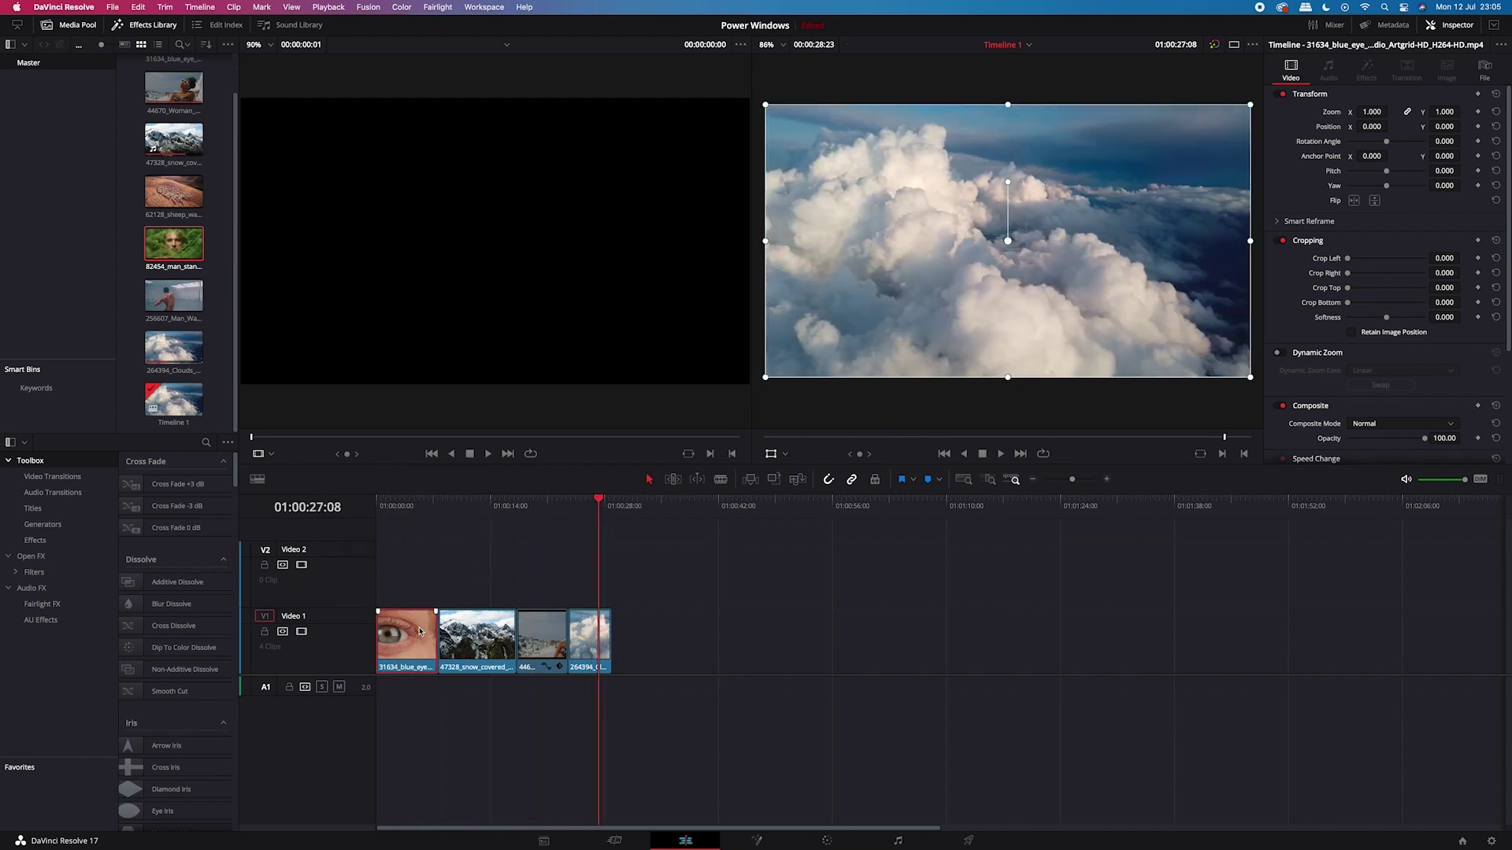
pyautogui.press('super+c')
pyautogui.click(655, 530)
pyautogui.press('super+v')
pyautogui.moveTo(685, 642); pyautogui.dragTo(612, 573)
pyautogui.click(586, 504)
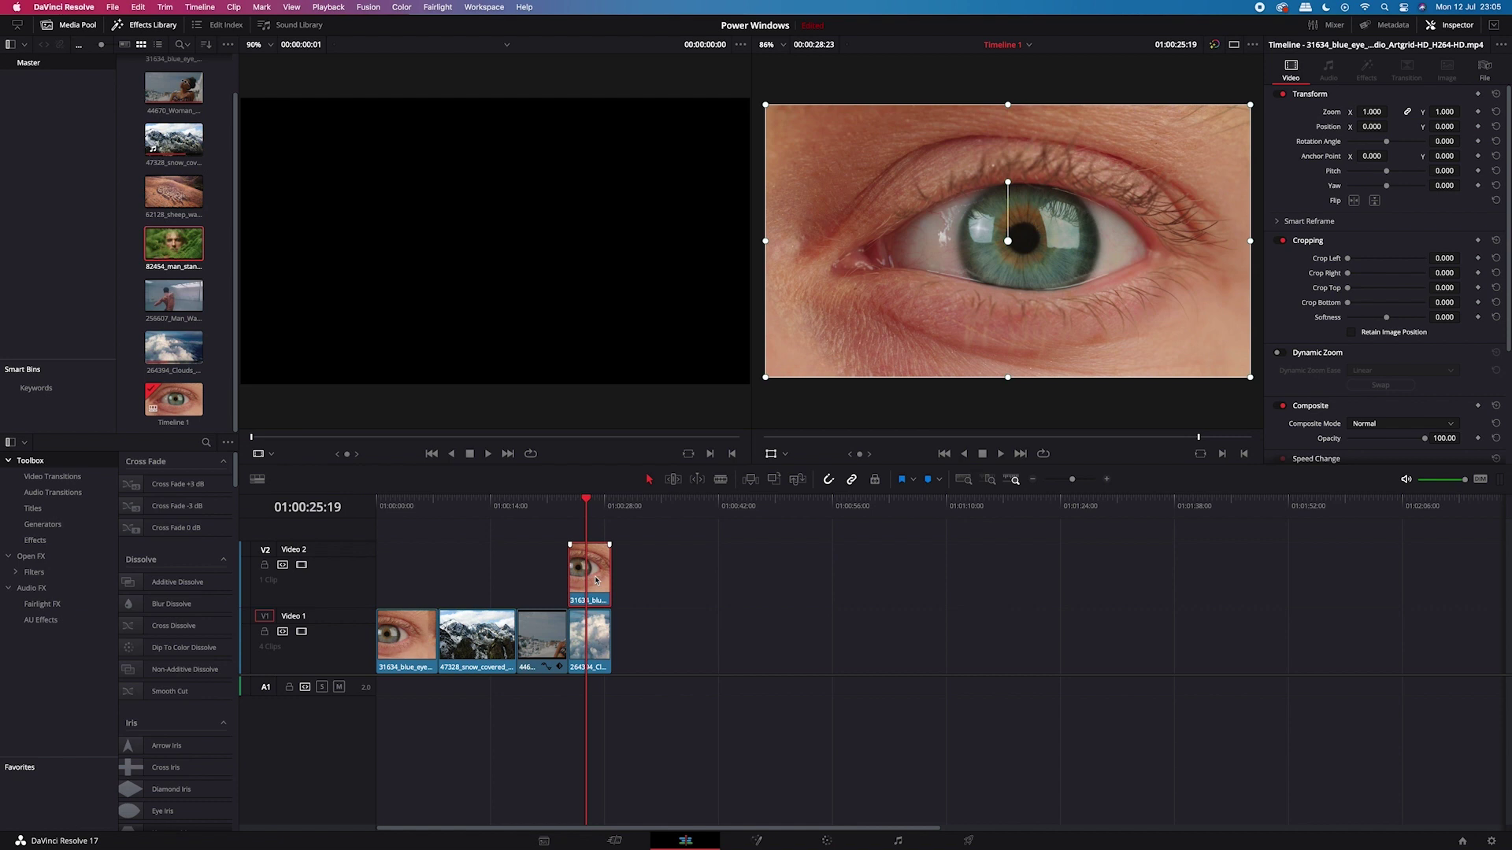
# - Add a Circle window shaped into an ellipse around the eye (size 52.62, aspect 72.92) with softness 6.43
pyautogui.click(826, 840)
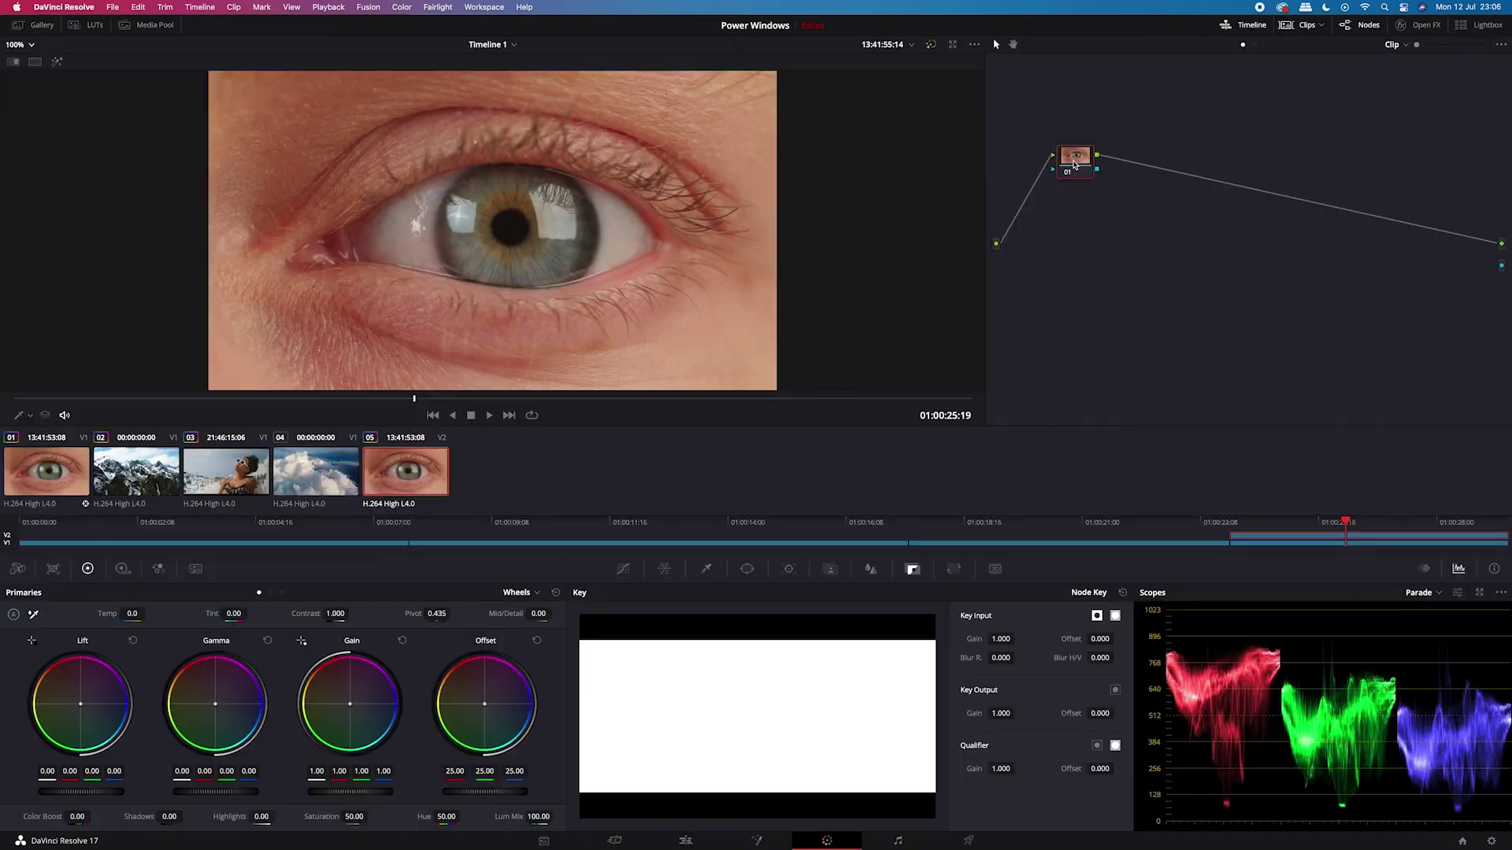
pyautogui.click(747, 569)
pyautogui.click(594, 677)
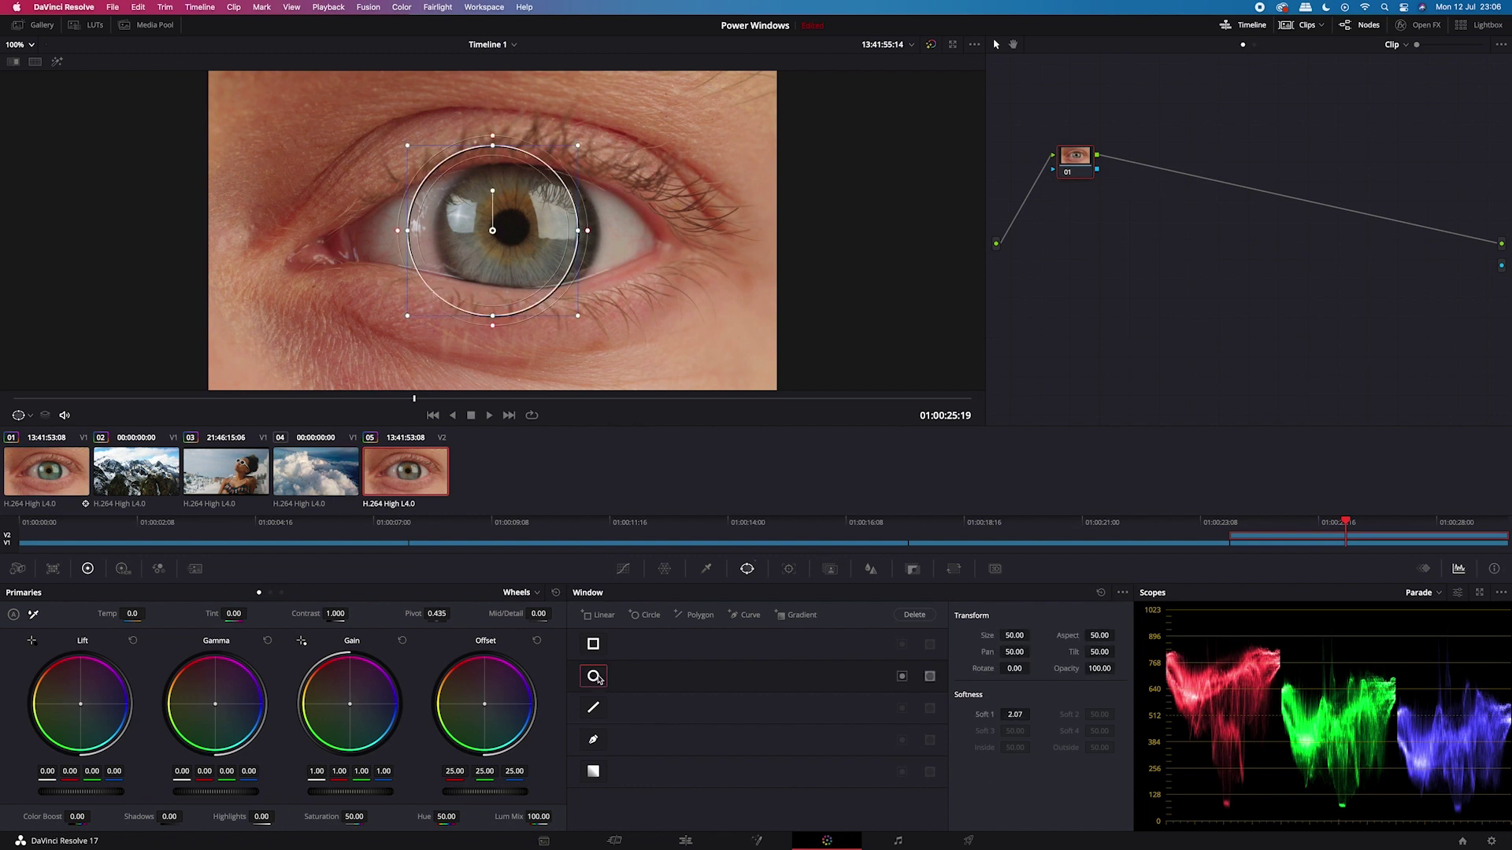
pyautogui.moveTo(578, 229); pyautogui.dragTo(701, 230)
pyautogui.moveTo(512, 155); pyautogui.dragTo(510, 126)
pyautogui.moveTo(724, 231); pyautogui.dragTo(771, 229)
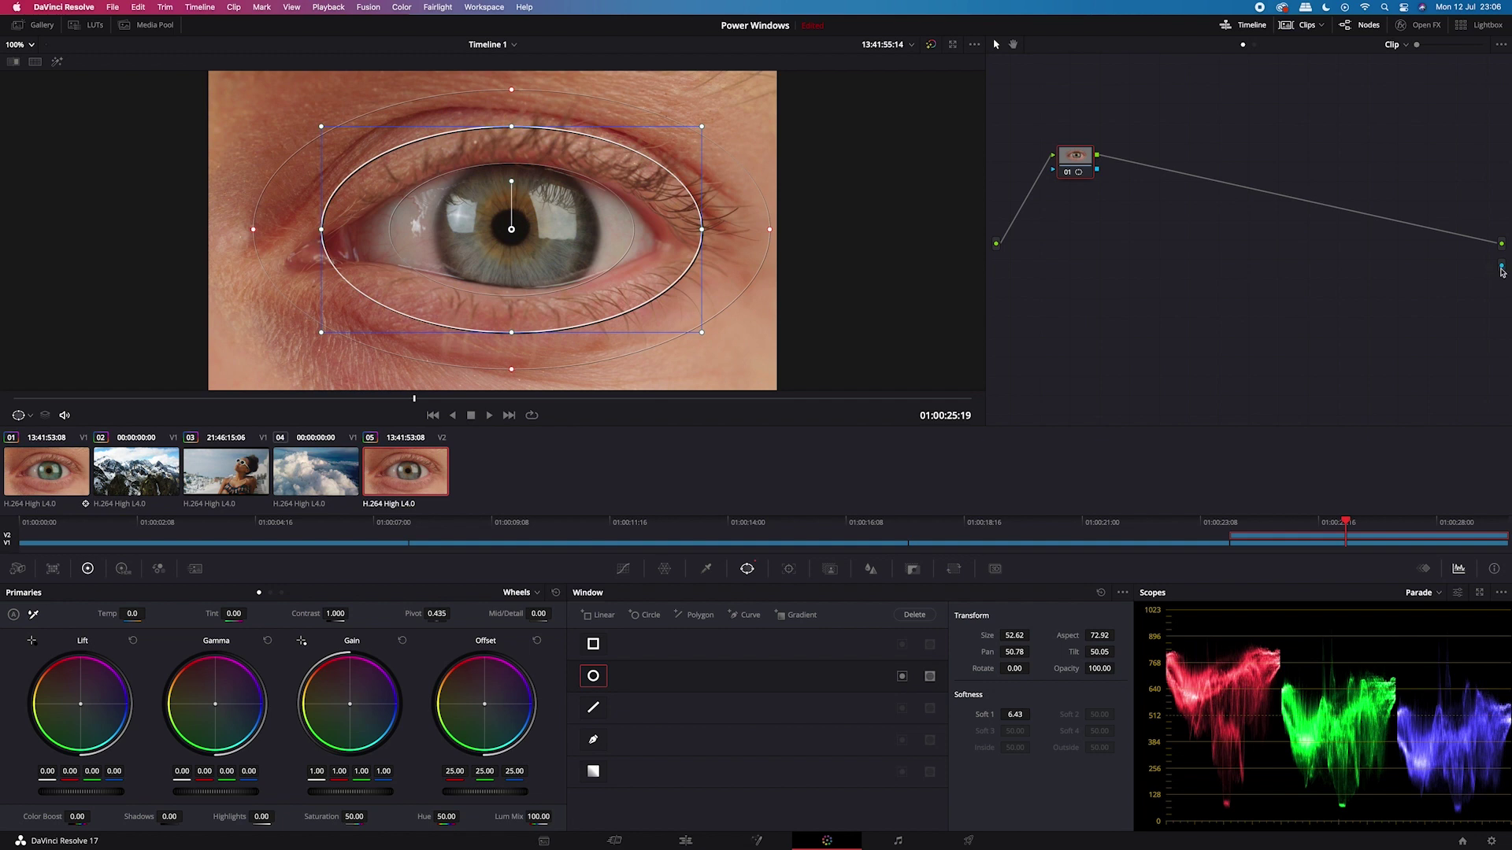
# - Route the node's matte to a new alpha output so the eye shows over the clouds; widen the ellipse to aspect 77.81
pyautogui.rightClick(1140, 261)
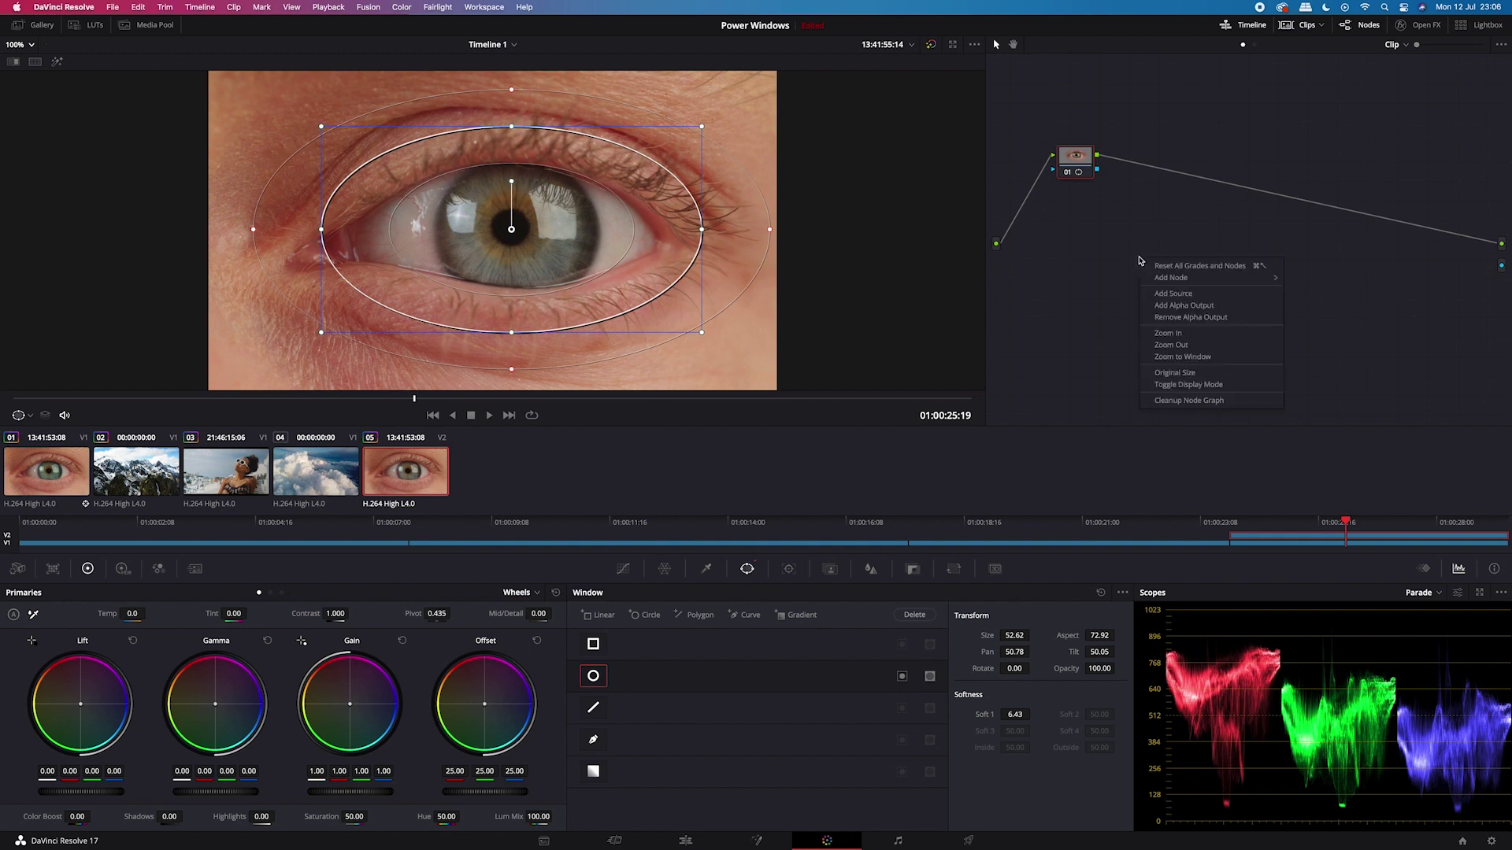
pyautogui.click(1174, 307)
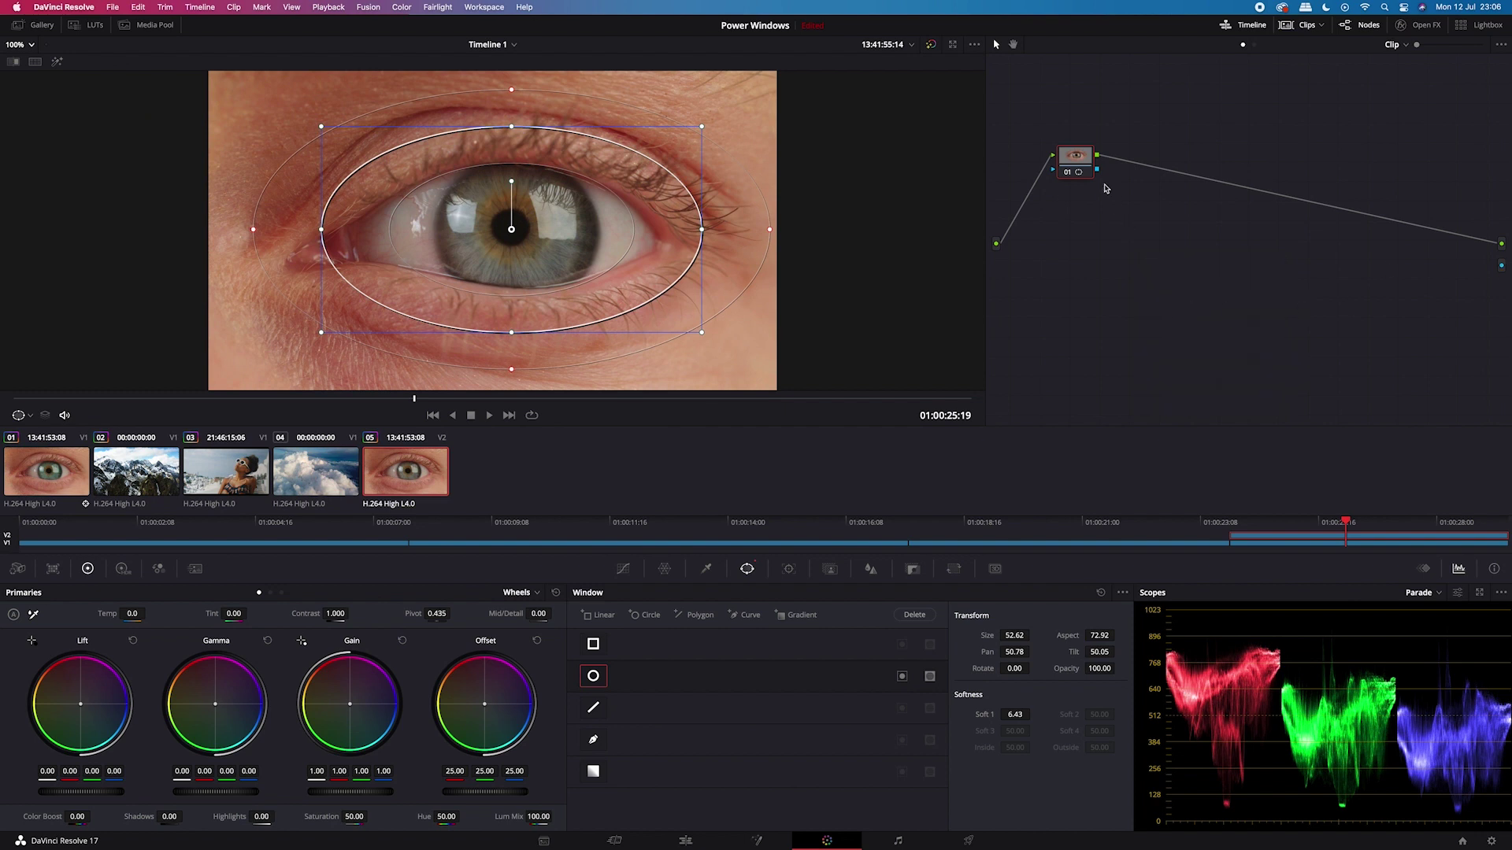
pyautogui.moveTo(1099, 172); pyautogui.dragTo(1501, 272)
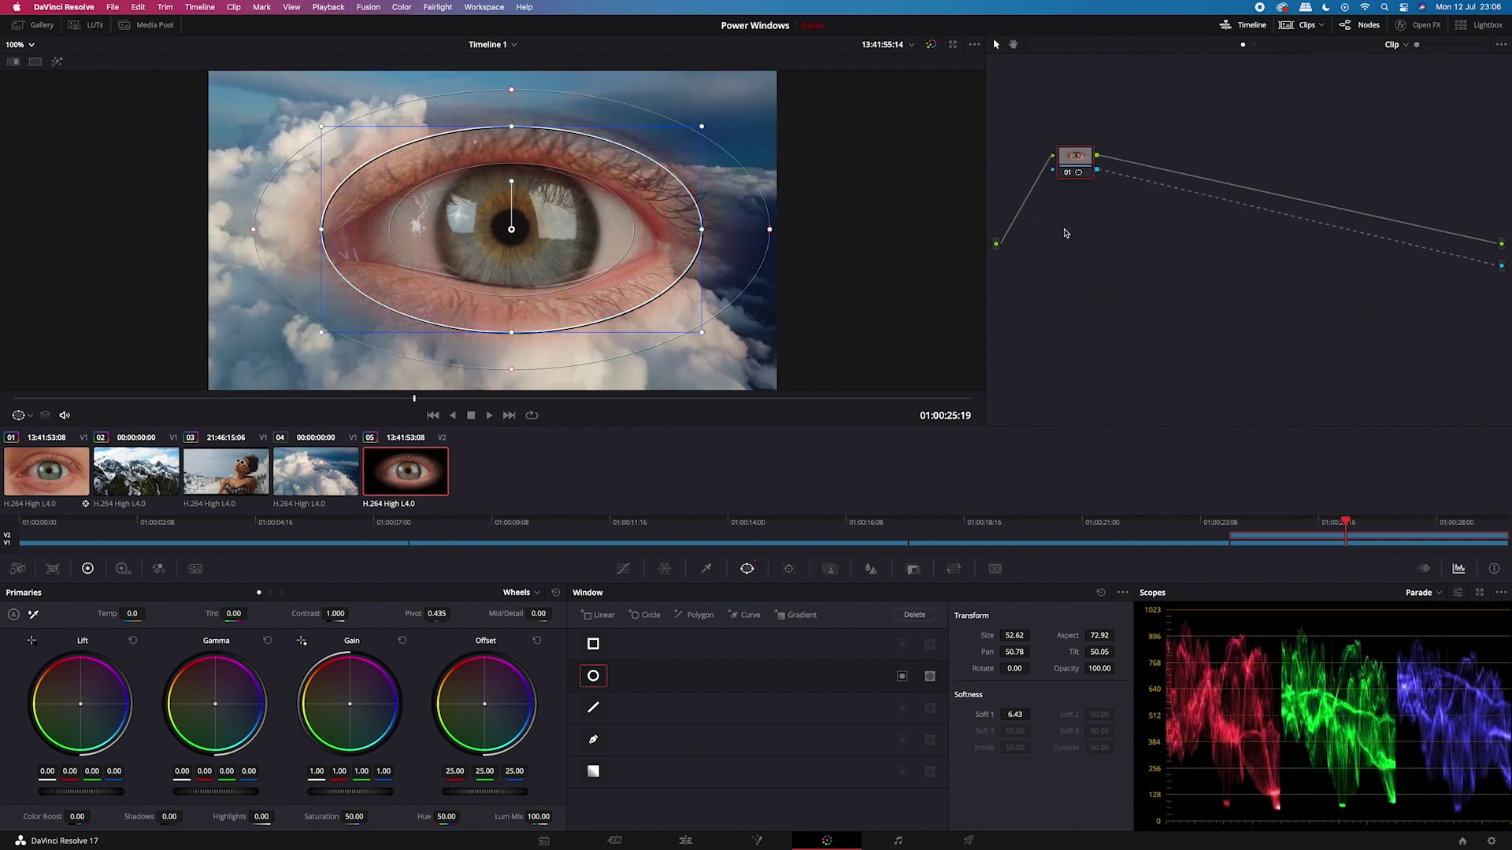
pyautogui.click(1067, 173)
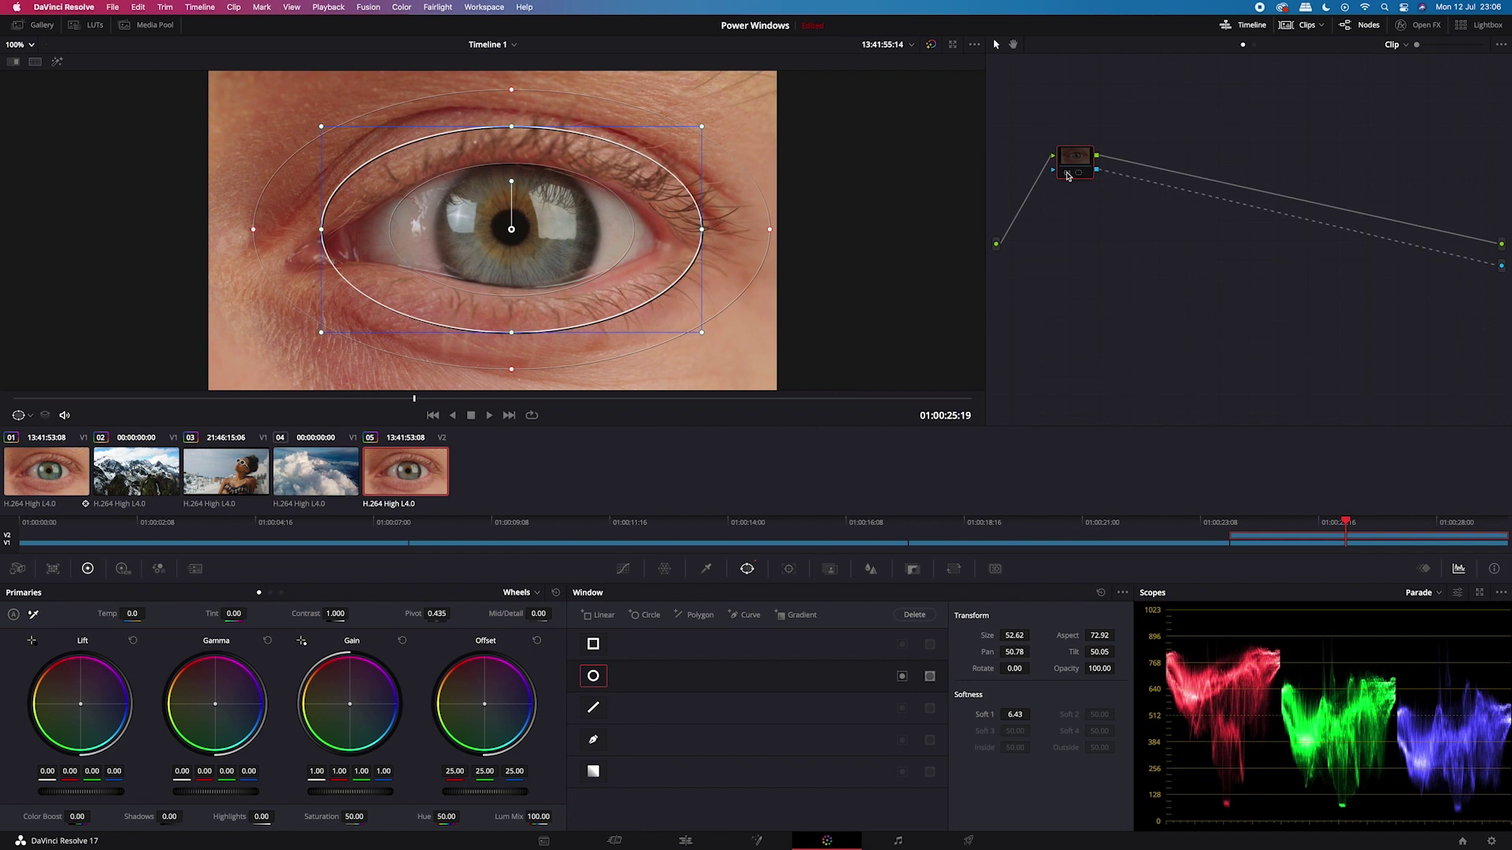
pyautogui.click(1068, 174)
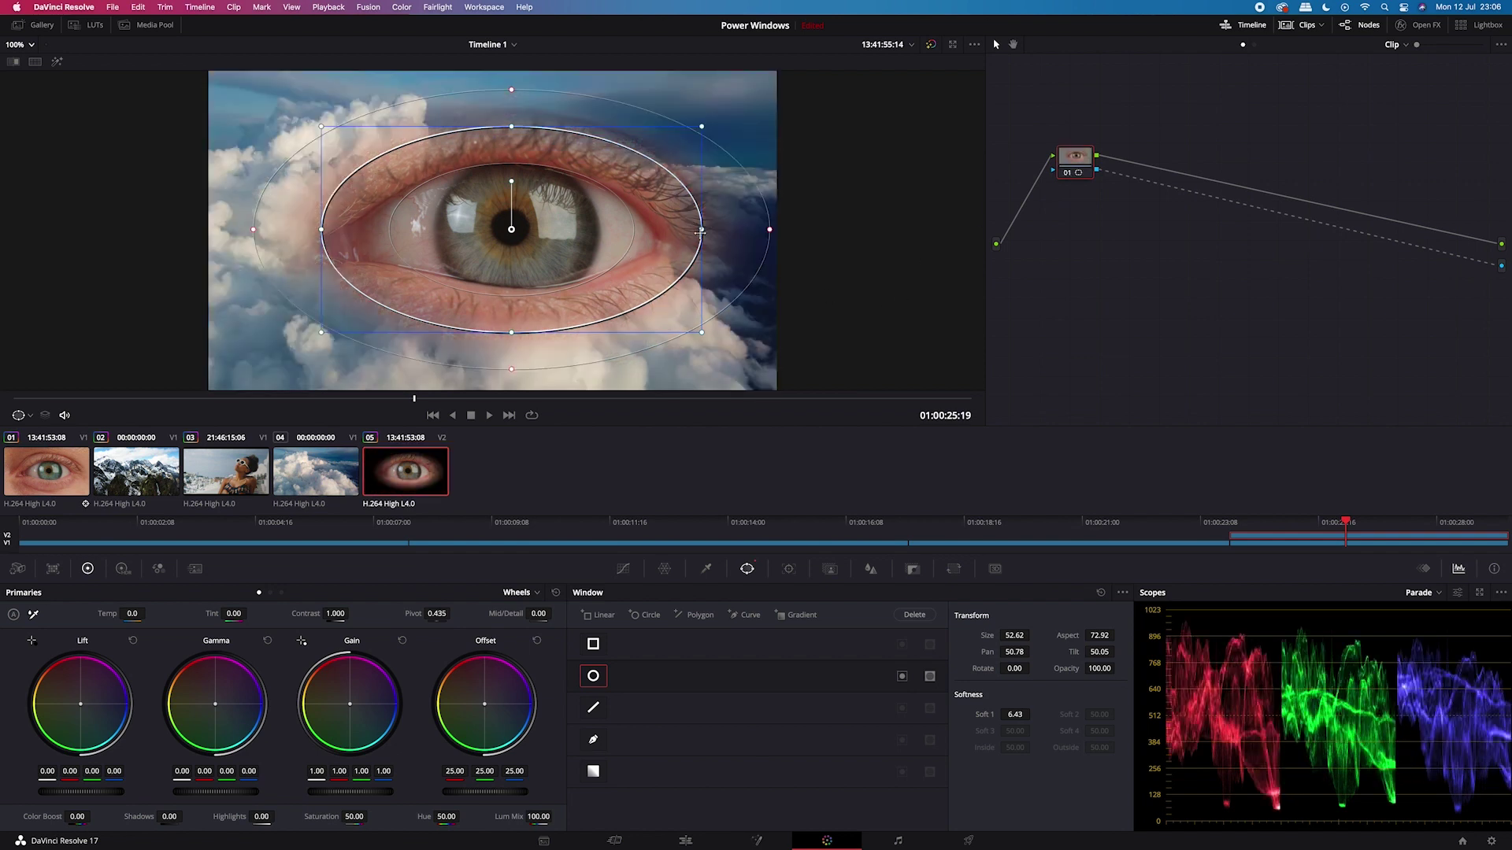
pyautogui.moveTo(700, 232); pyautogui.dragTo(744, 226)
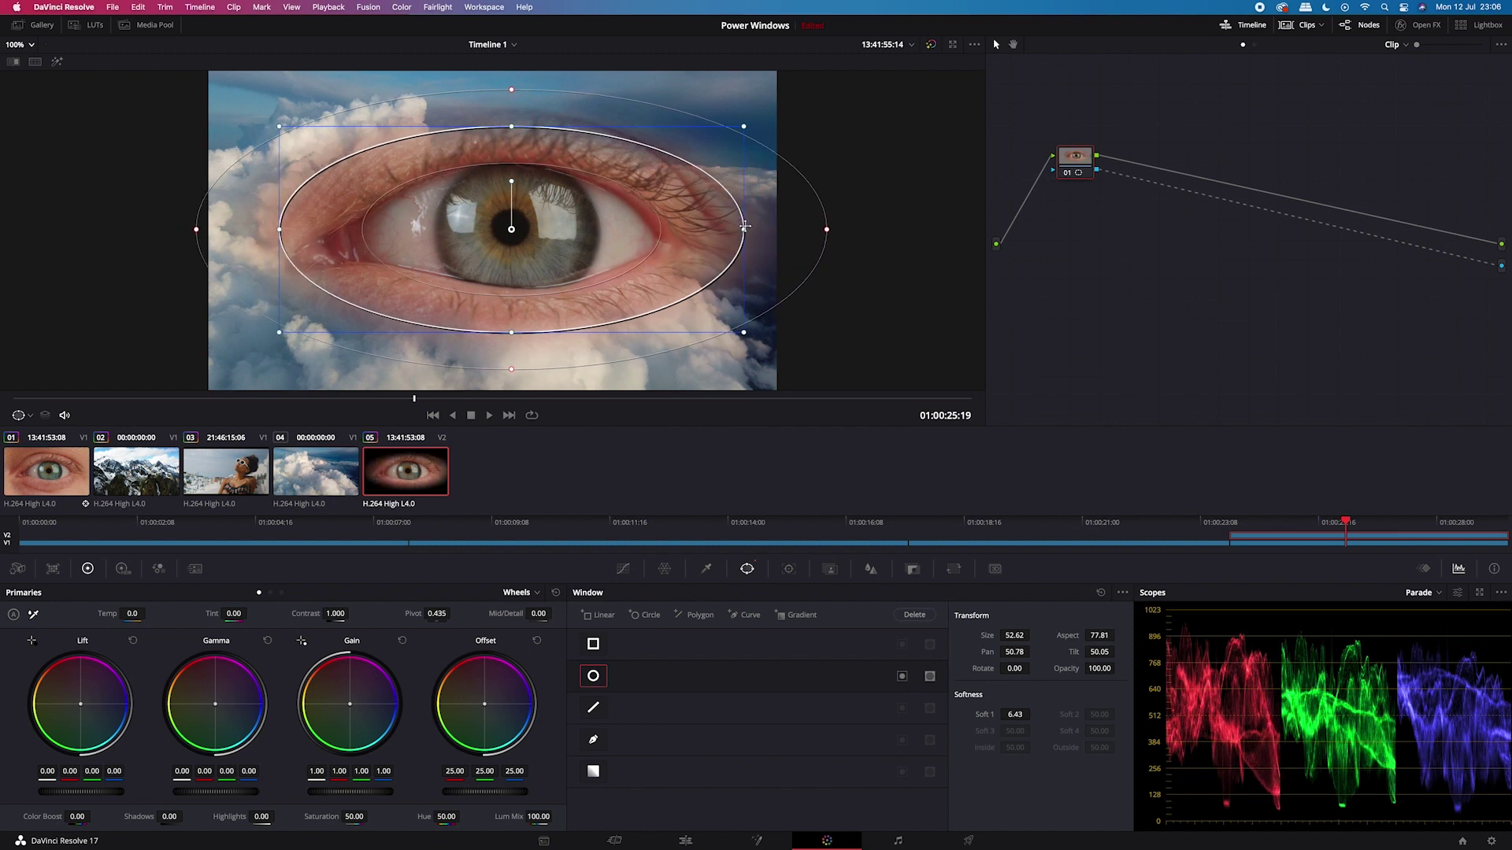
# - Drop the eye's saturation to 0 and lower Key Output Gain to 0.654
pyautogui.moveTo(353, 817)
pyautogui.mouseDown()
pyautogui.moveTo(331, 817)
pyautogui.moveTo(354, 817)
pyautogui.mouseUp()
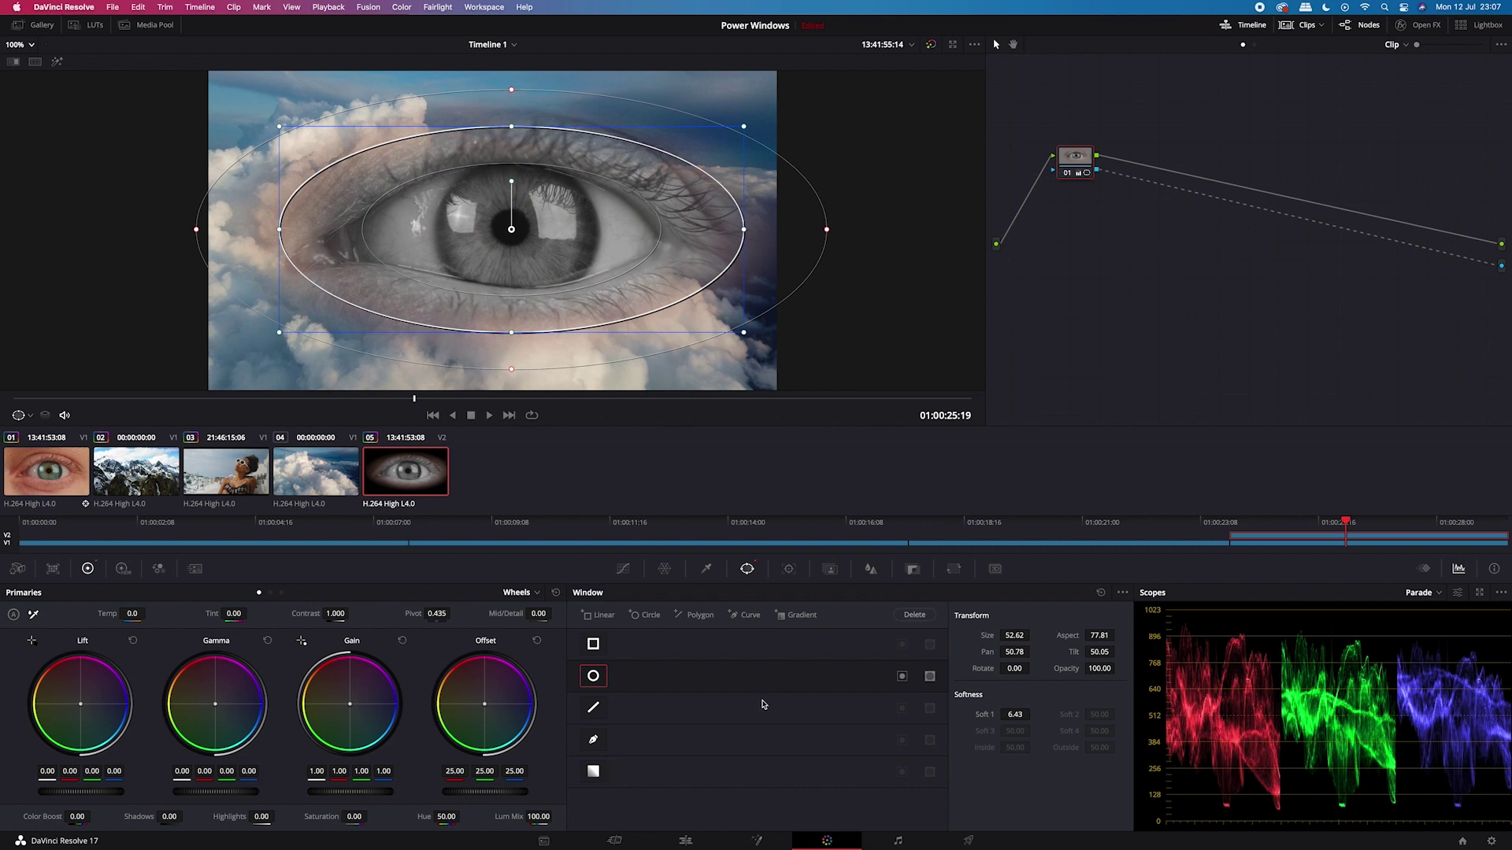
pyautogui.click(913, 569)
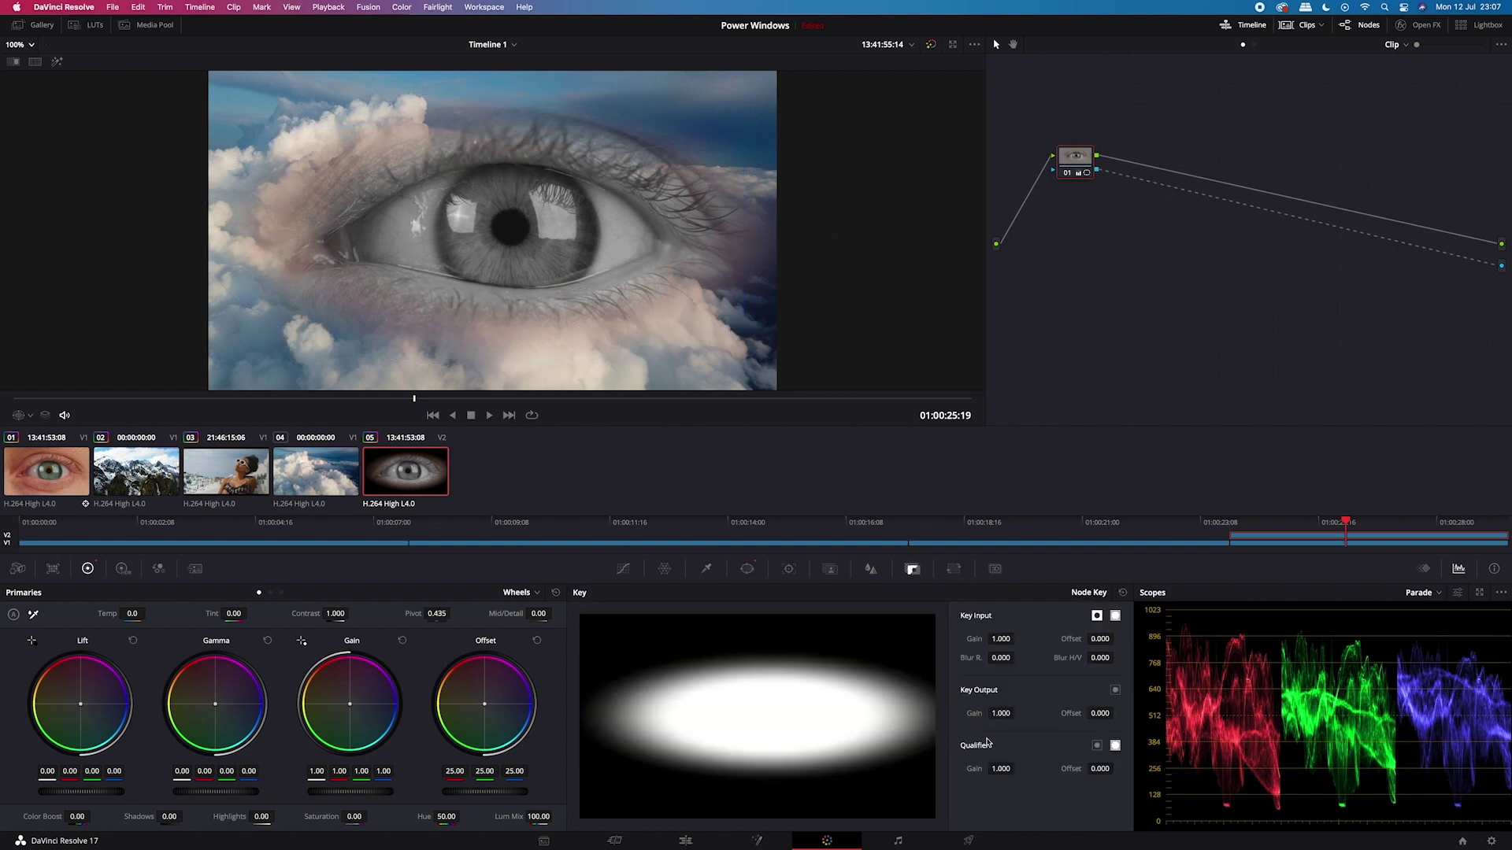
pyautogui.moveTo(1003, 712); pyautogui.dragTo(965, 713)
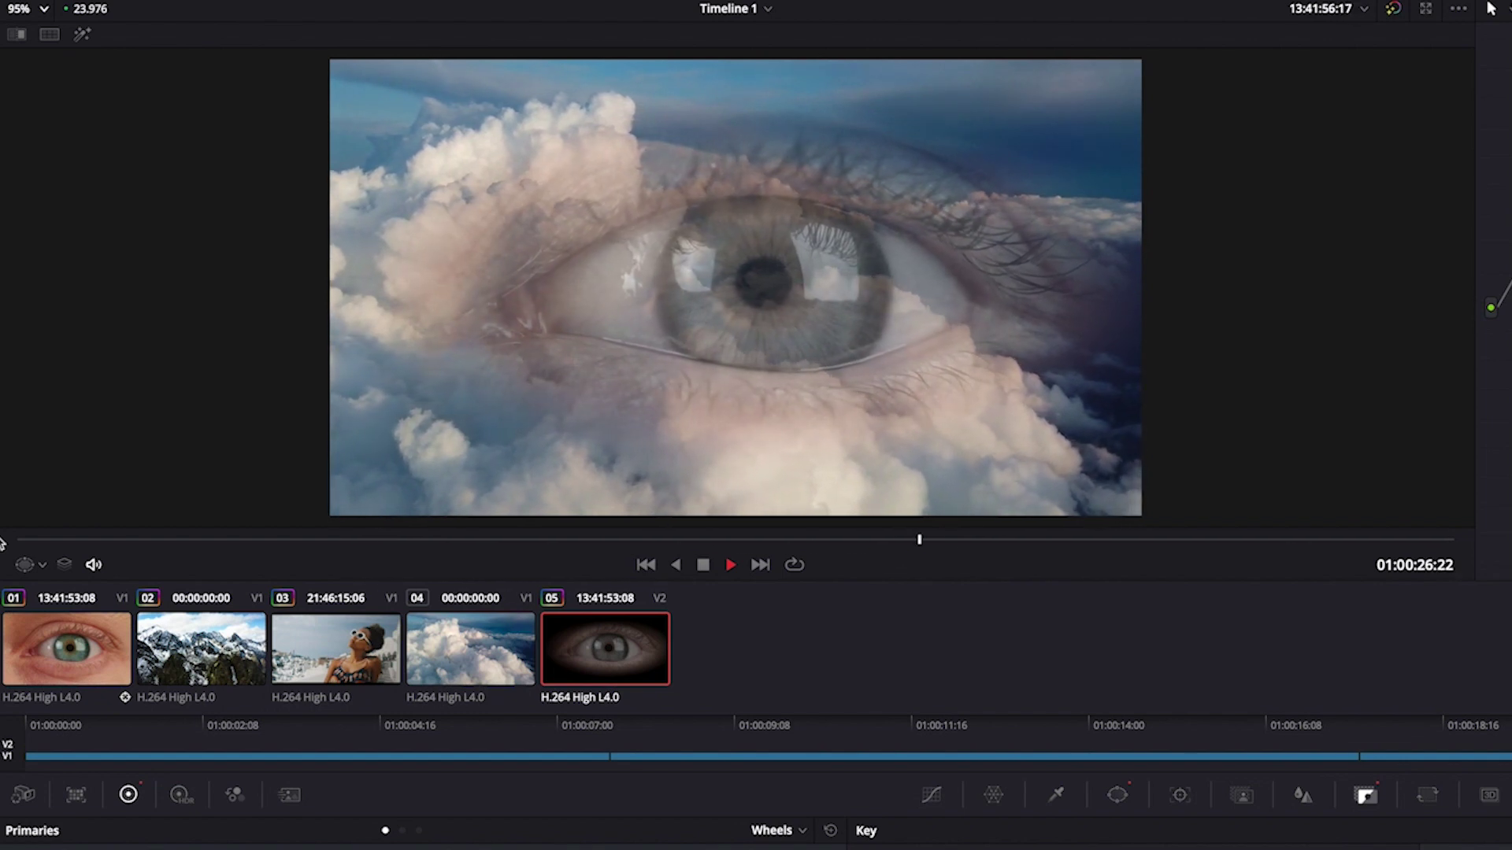
pyautogui.press('space')
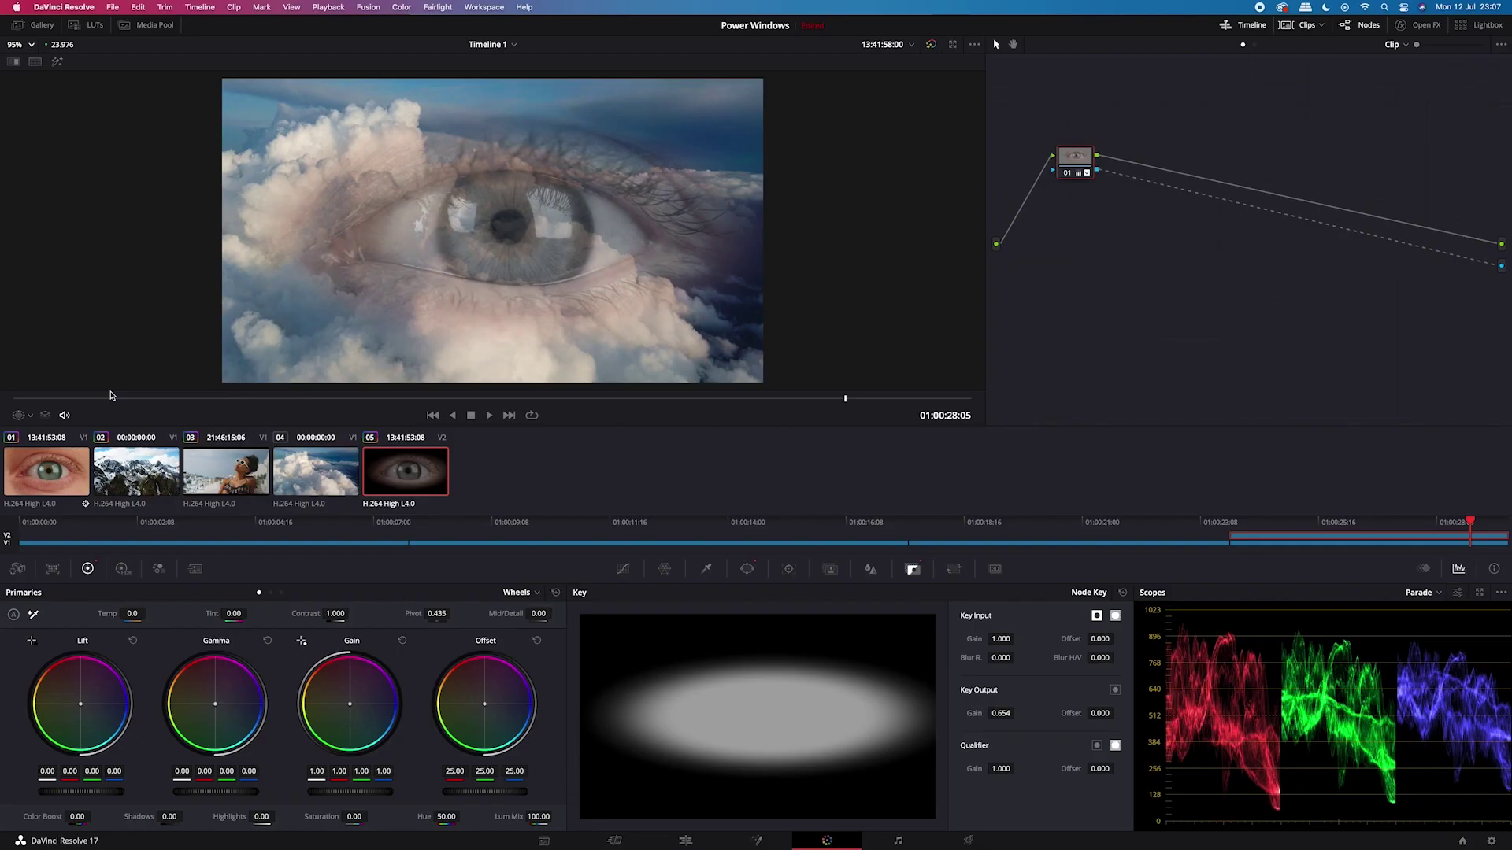